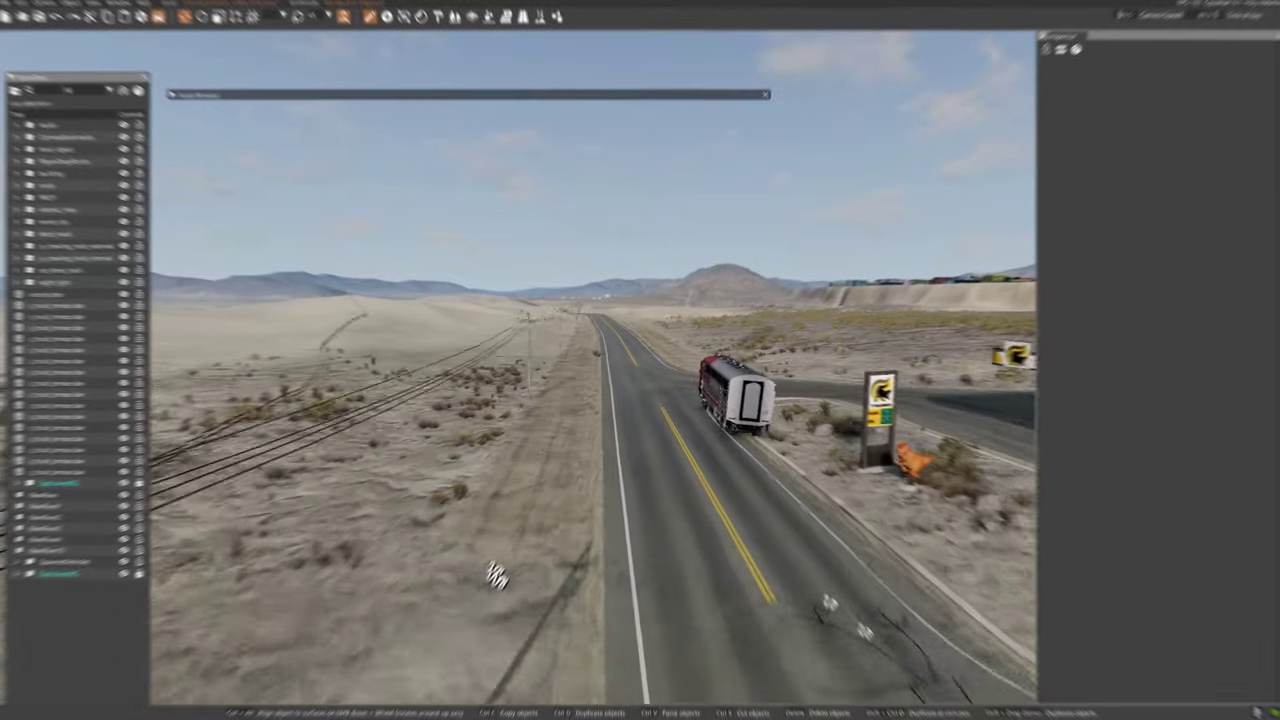
- Fly along the desert highway to an open straight stretch and activate the Mesh Road Editor
key(w)
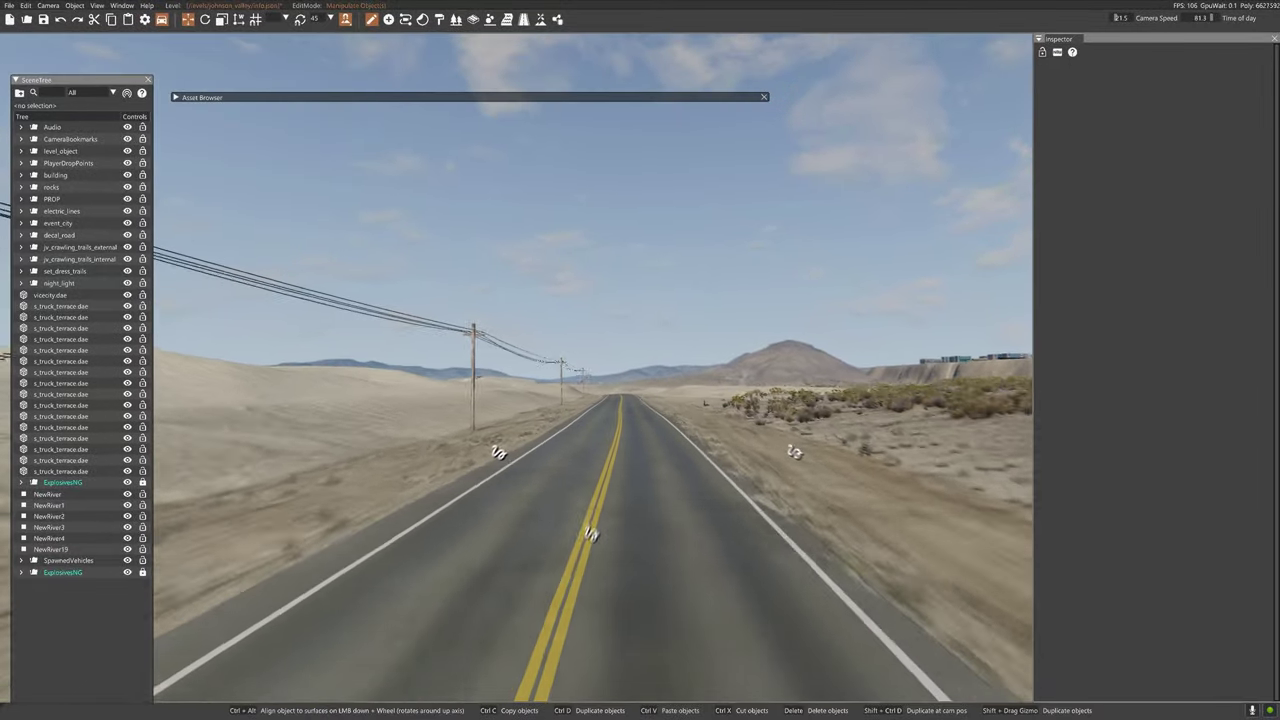
key(w)
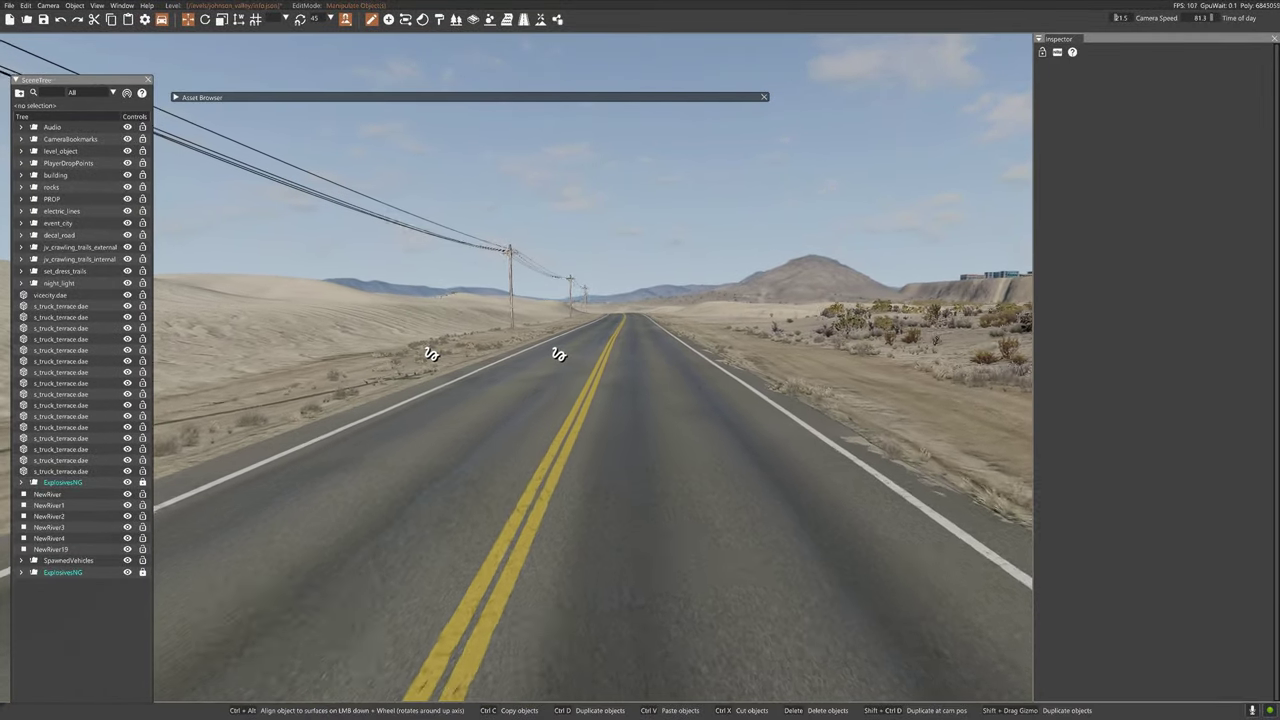
key(w)
right_drag(557, 452, 557, 431)
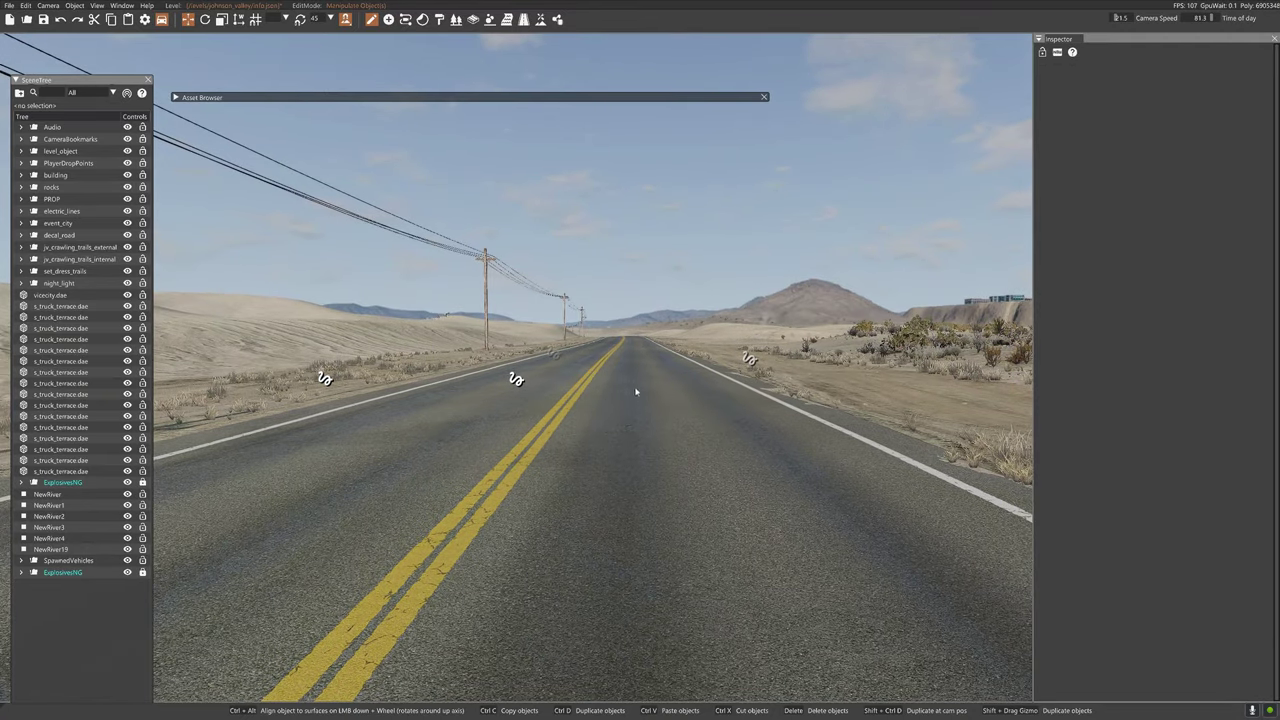
right_drag(628, 364, 585, 456)
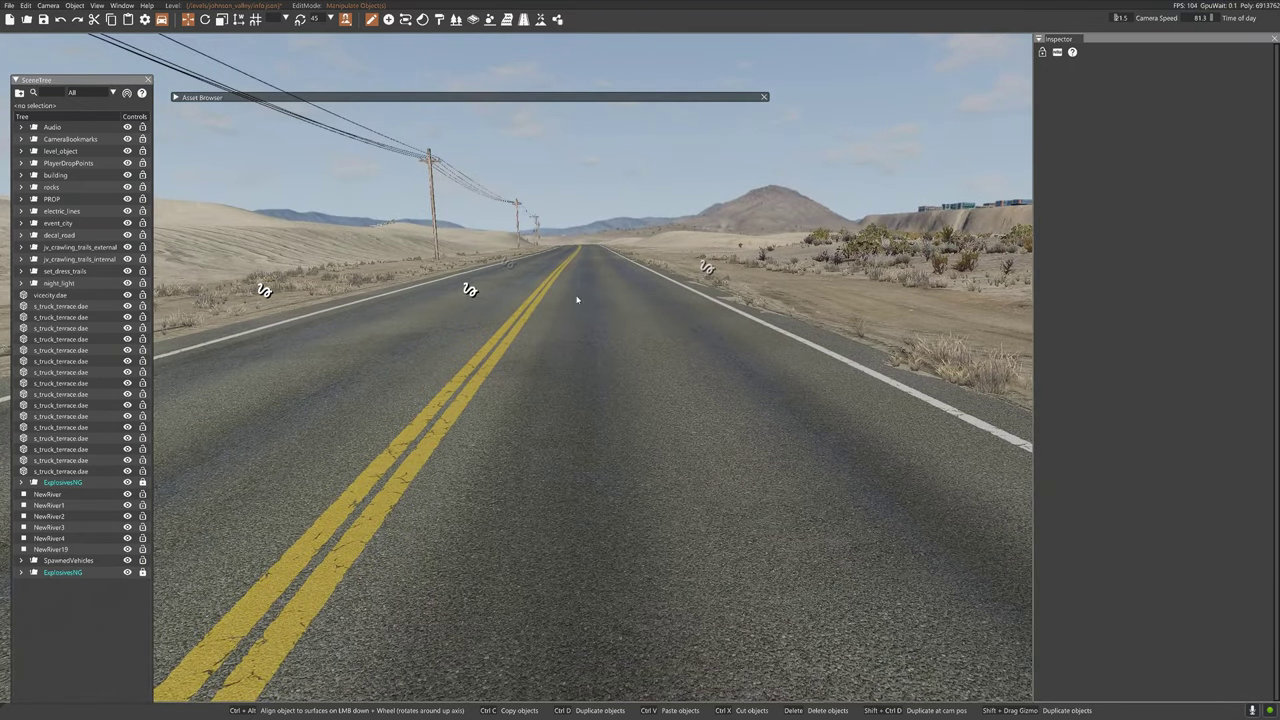
click(473, 20)
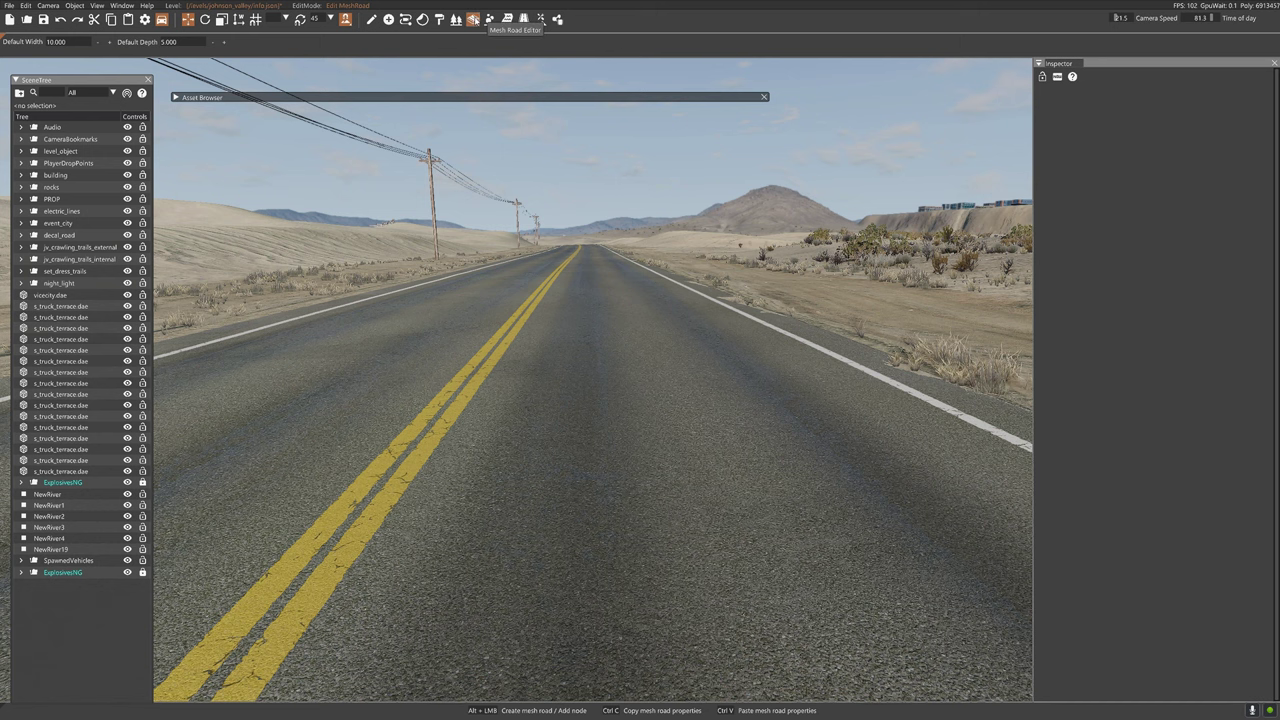
- Look over the highway junction around the parked locomotive and the Tyrannos gas station
key(s)
right_drag(565, 223, 1220, 165)
key(w)
key(w)
right_drag(594, 380, 250, 380)
key(w)
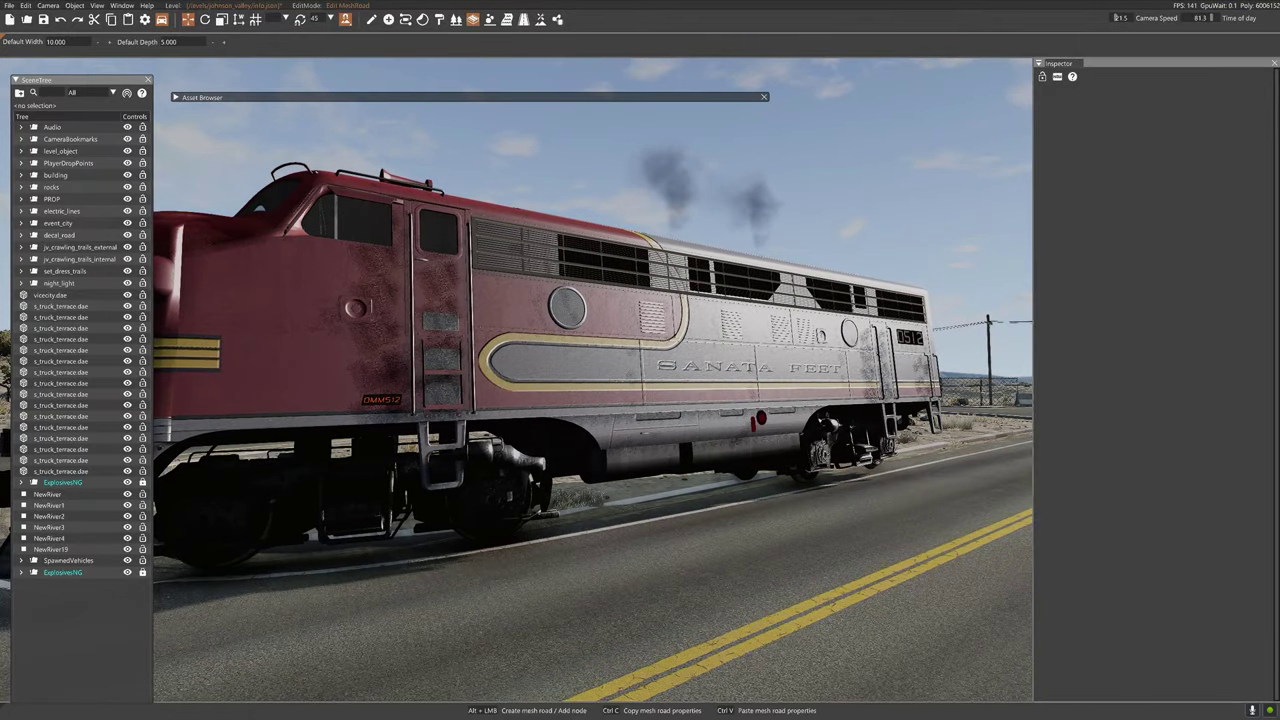
right_drag(594, 380, 150, 374)
key(w)
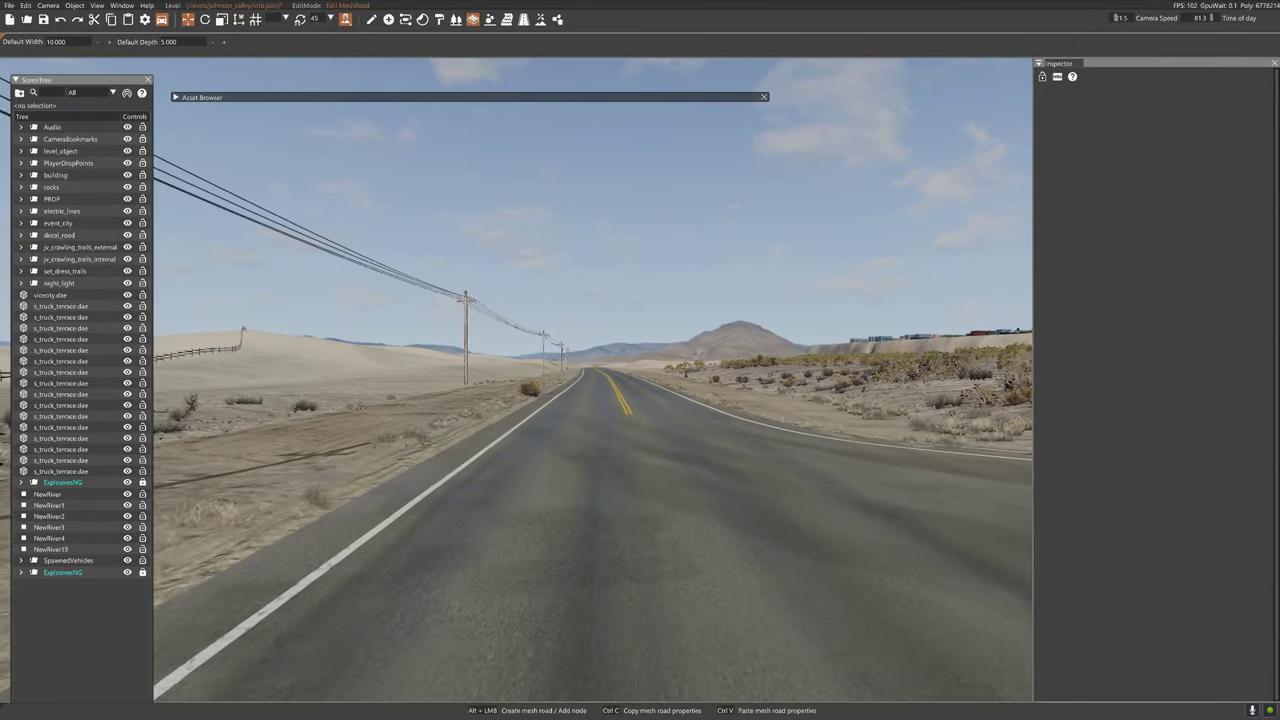
key(w)
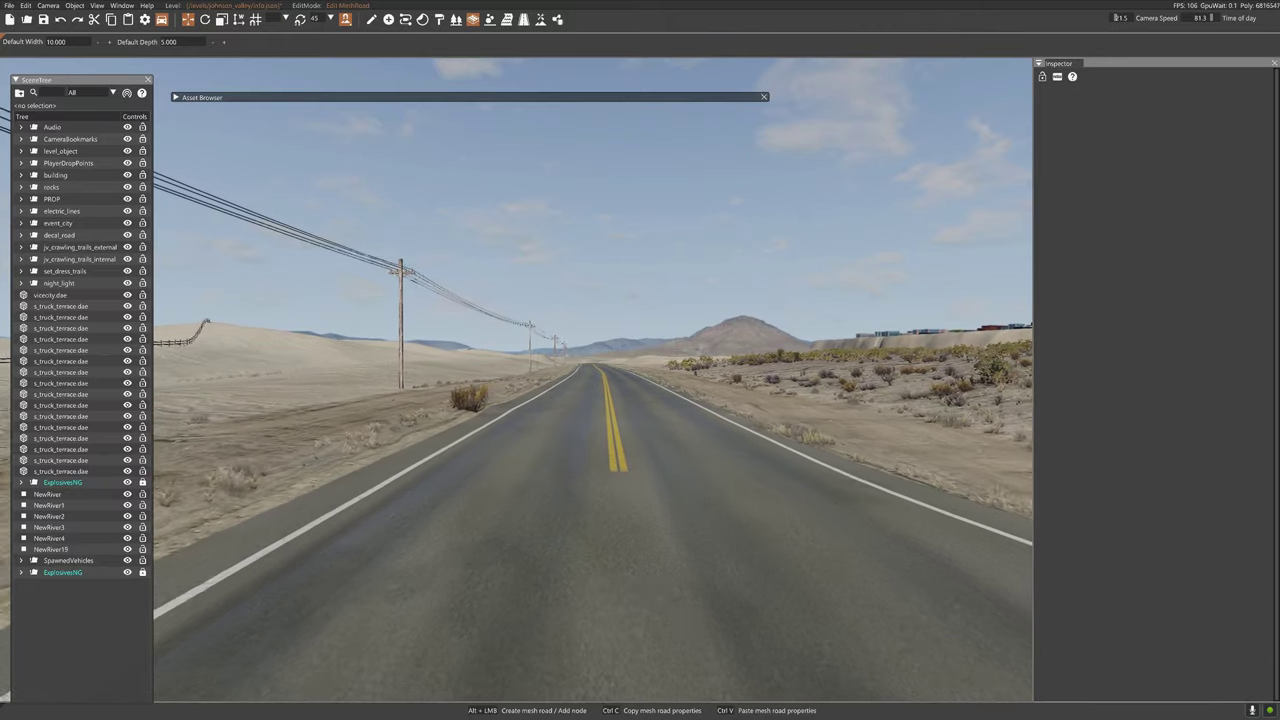
right_drag(594, 380, 990, 370)
key(s)
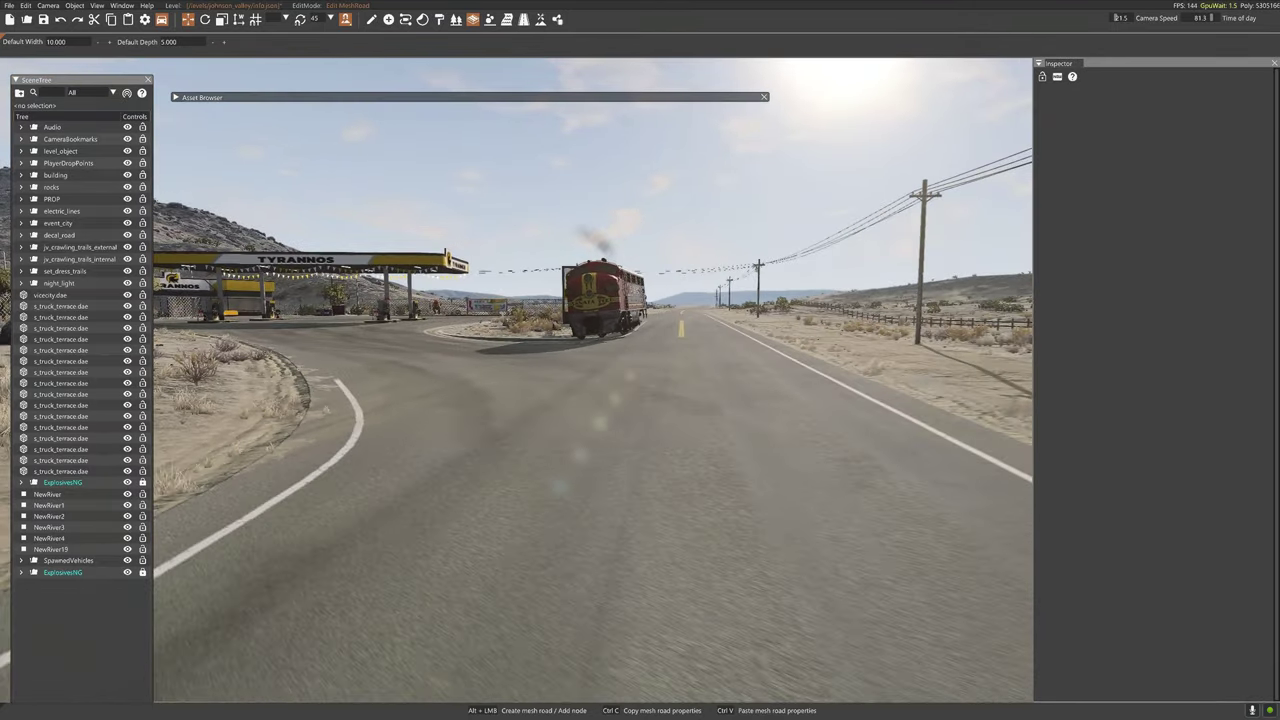
key(s)
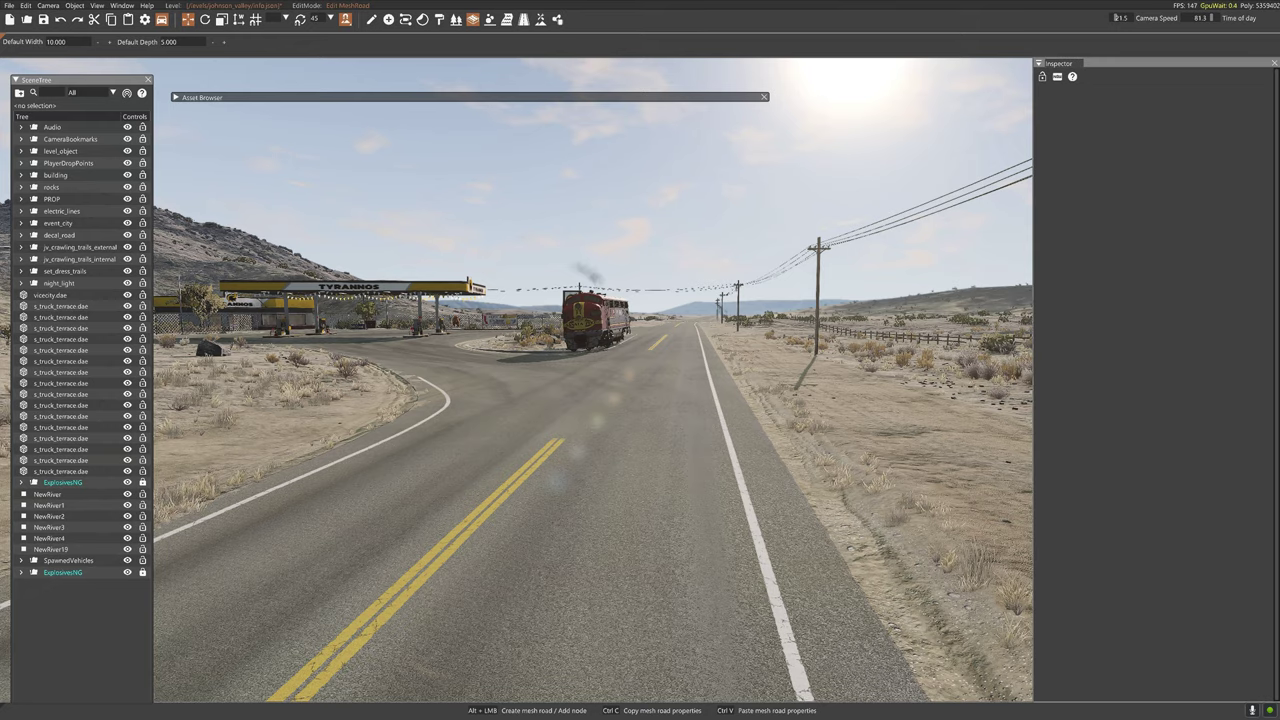
mouse_move(594, 380)
right_down()
mouse_move(500, 410)
mouse_move(260, 440)
mouse_move(680, 380)
mouse_move(571, 378)
right_up()
key(d)
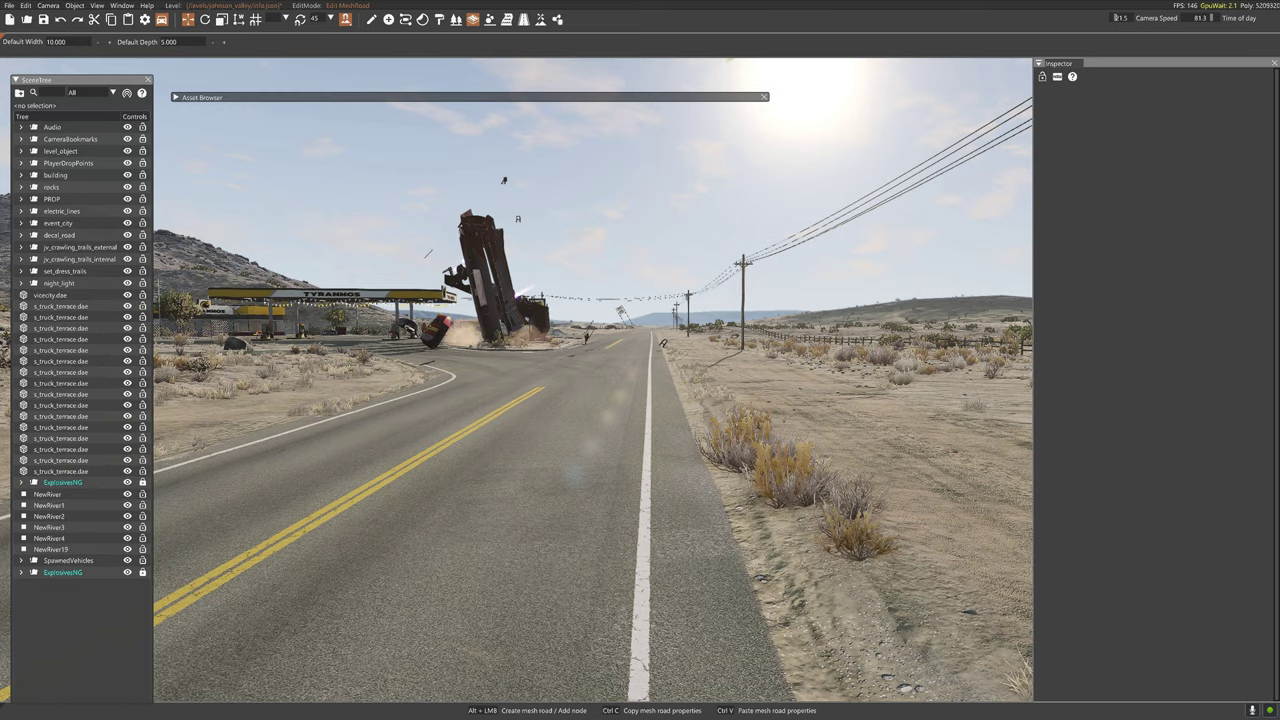
mouse_move(571, 378)
right_down()
mouse_move(690, 330)
mouse_move(750, 262)
mouse_move(675, 235)
mouse_move(571, 378)
right_up()
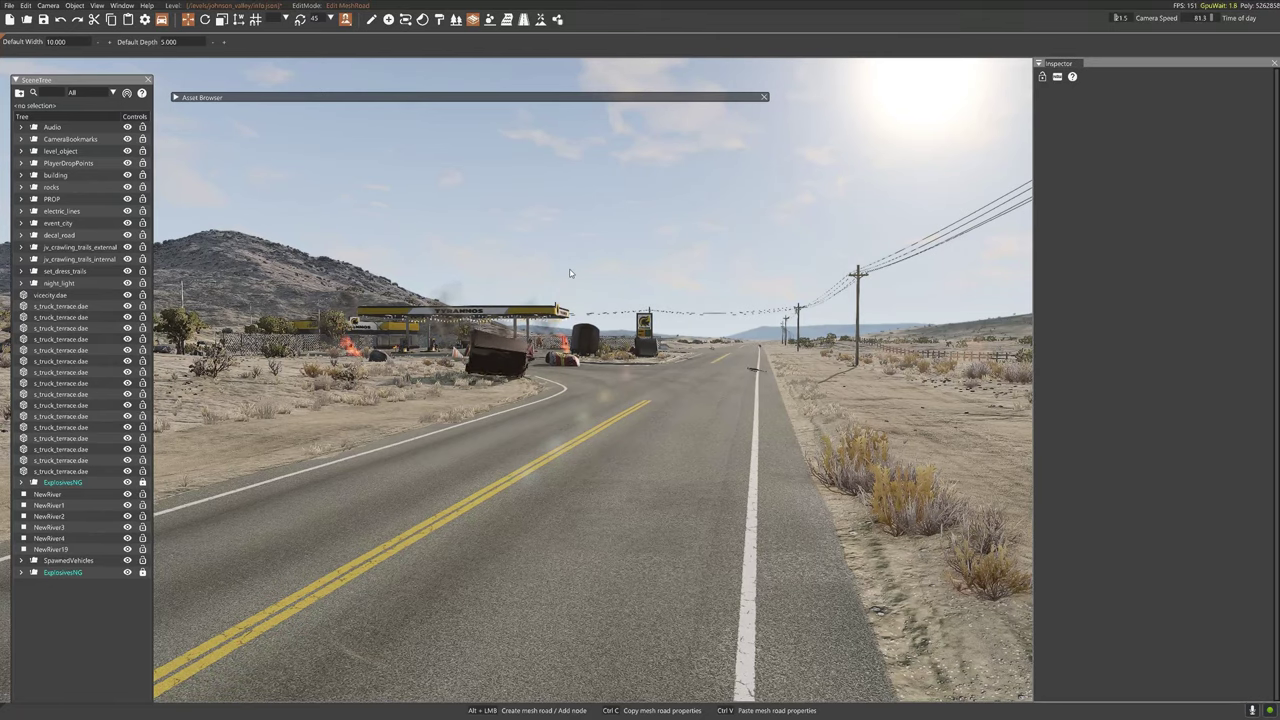
- Reset the wrecked locomotive to its parked position and return the view to the straight stretch of highway
key(r)
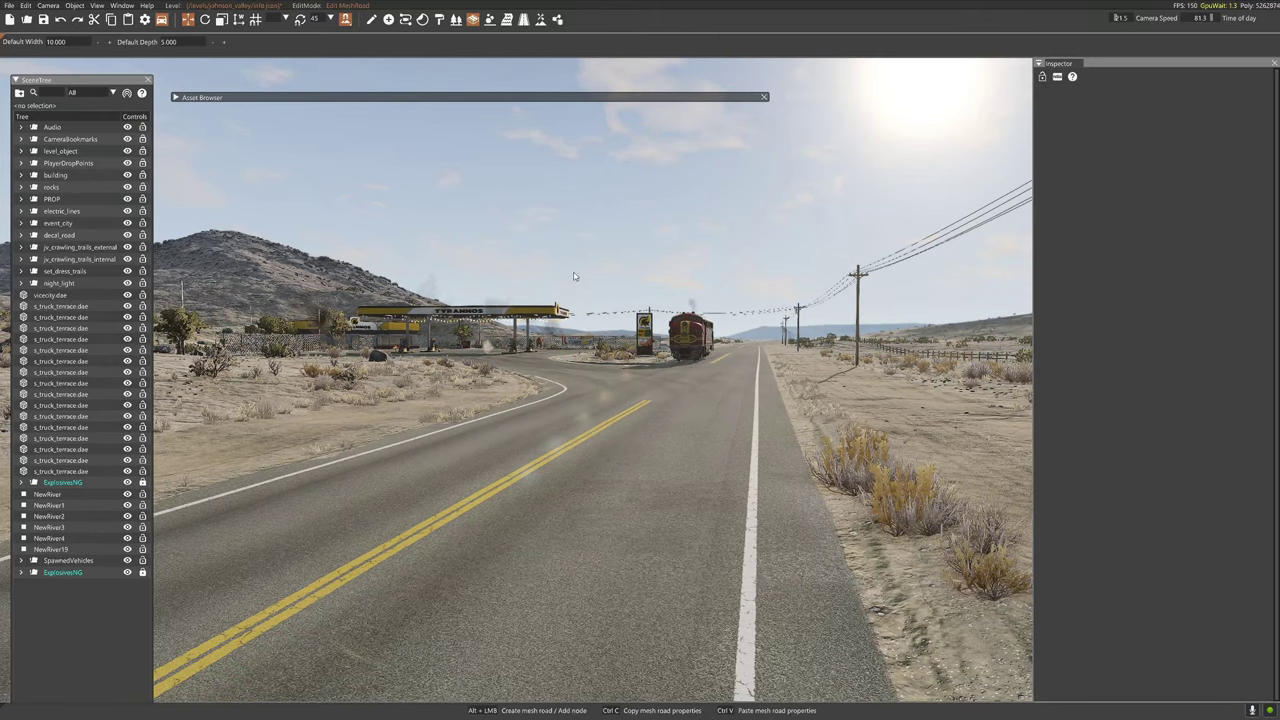
key(w)
right_drag(575, 277, 625, 260)
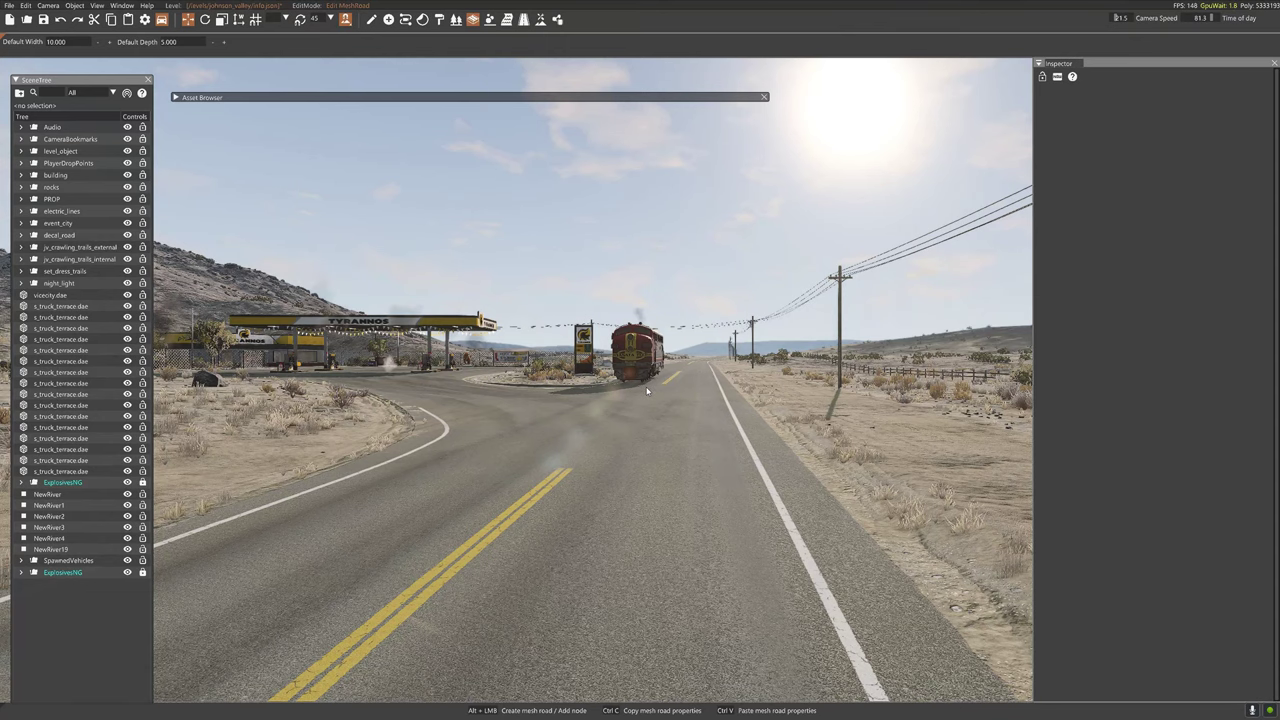
right_drag(646, 388, 635, 386)
key(w)
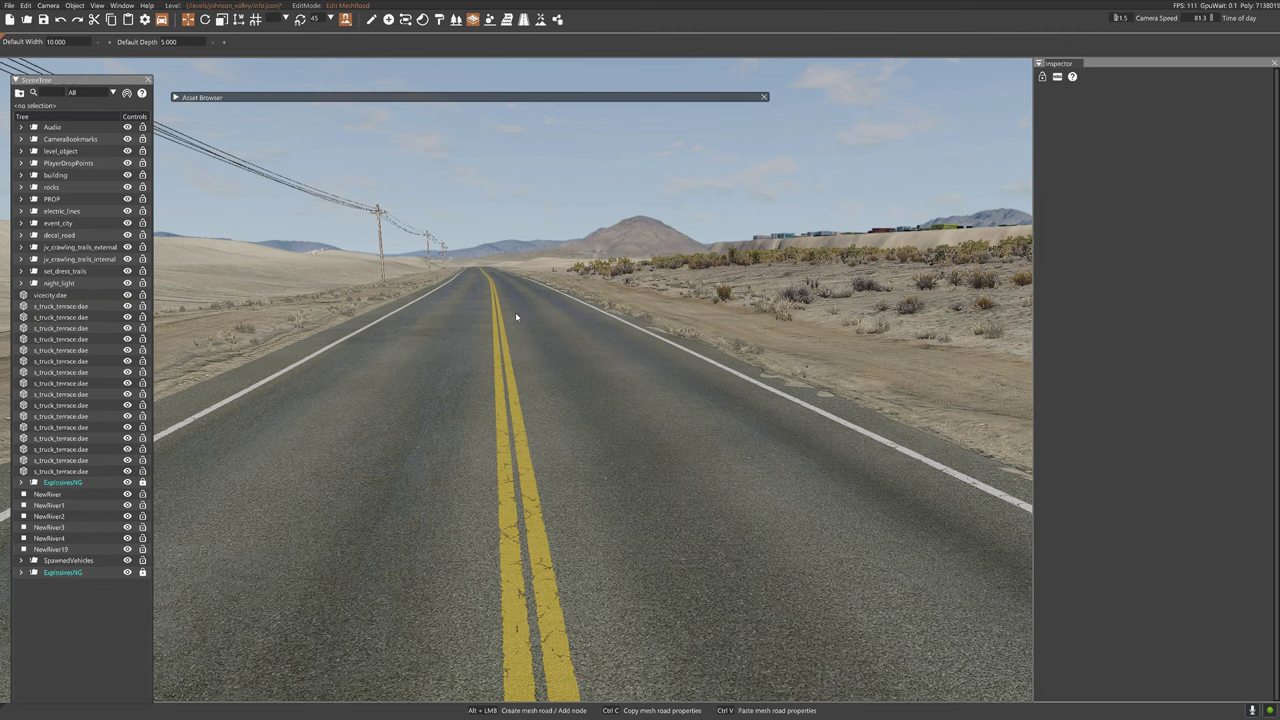
- Leave the world editor, spawn a new Autobello Stambecco 505-F (M) on the highway and resume the simulation
key(F11)
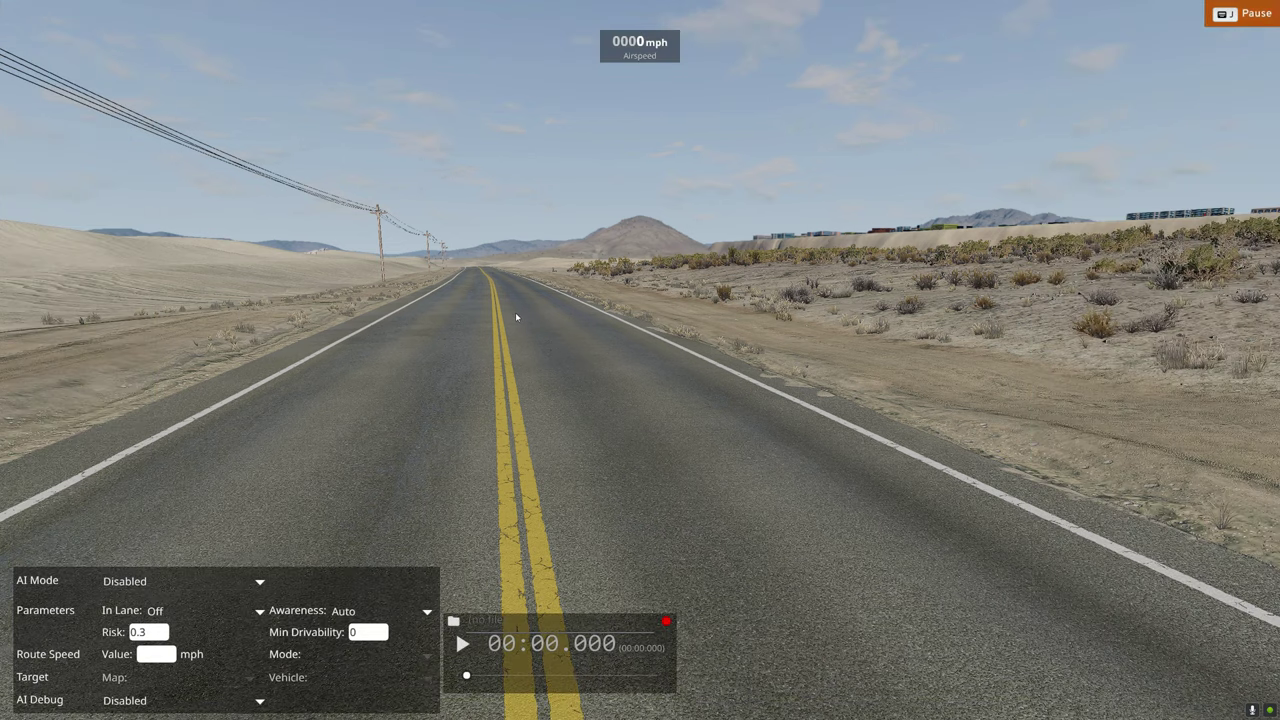
key(e)
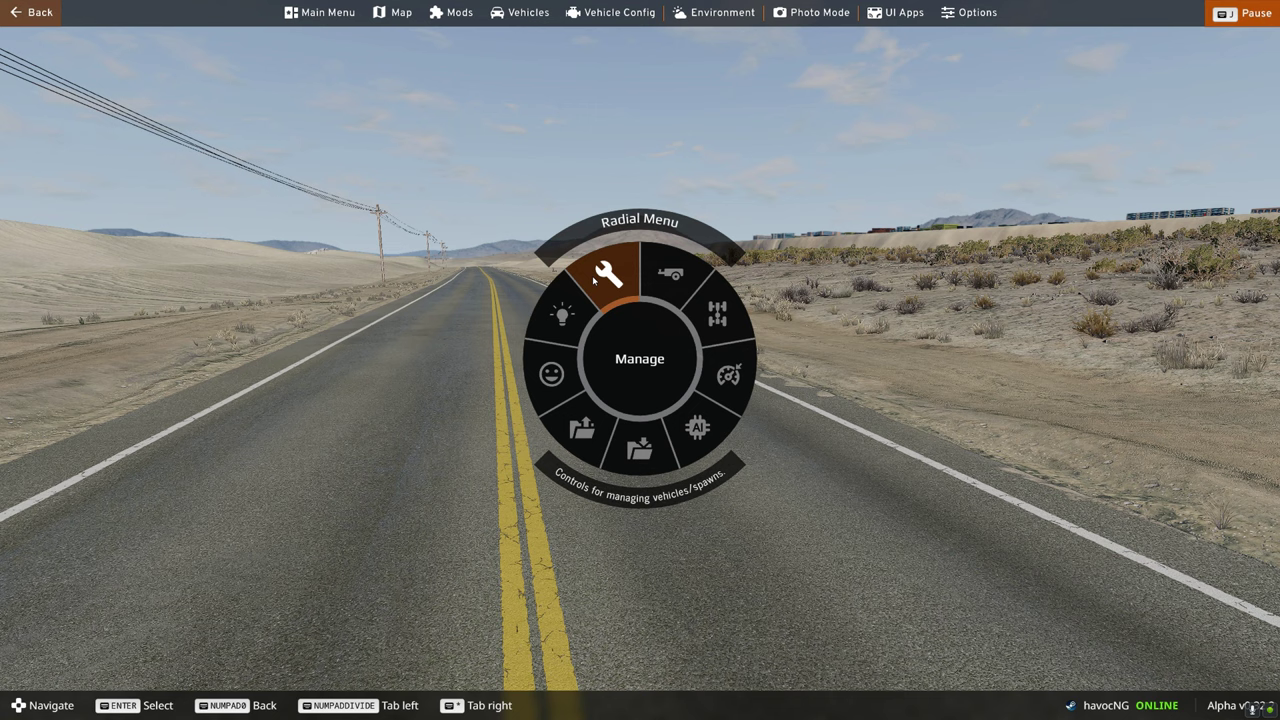
click(593, 282)
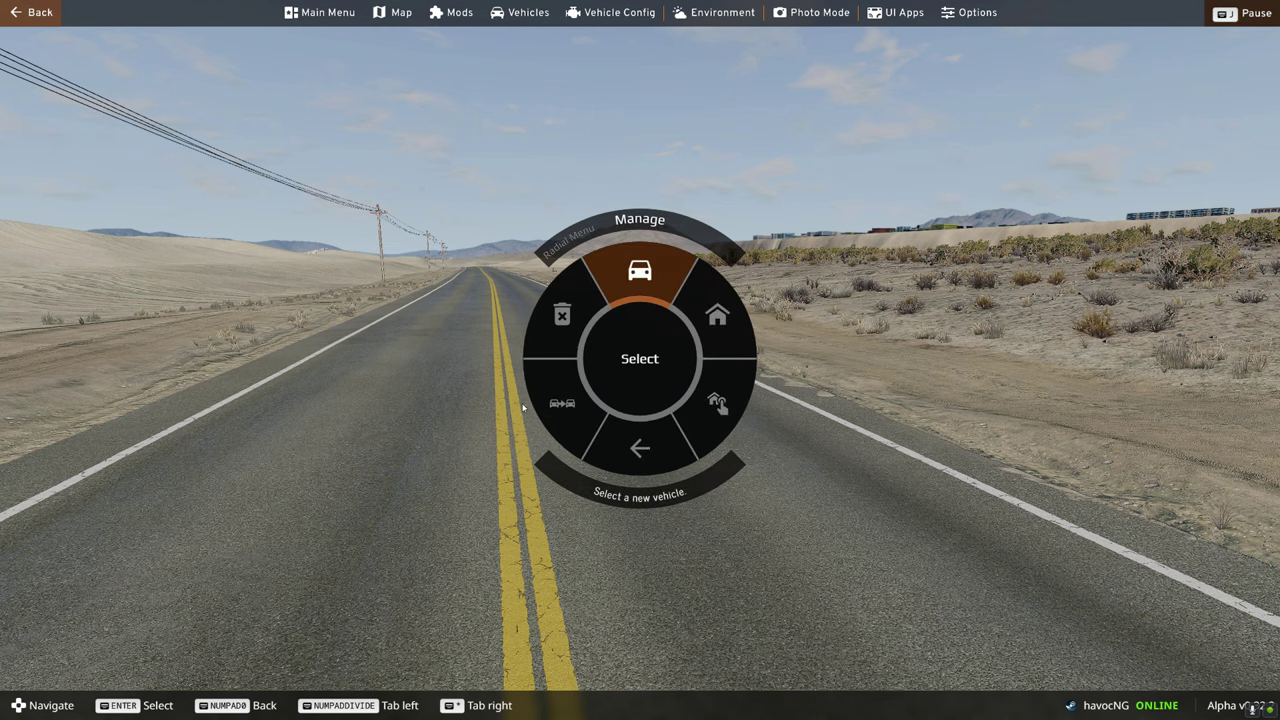
key(Return)
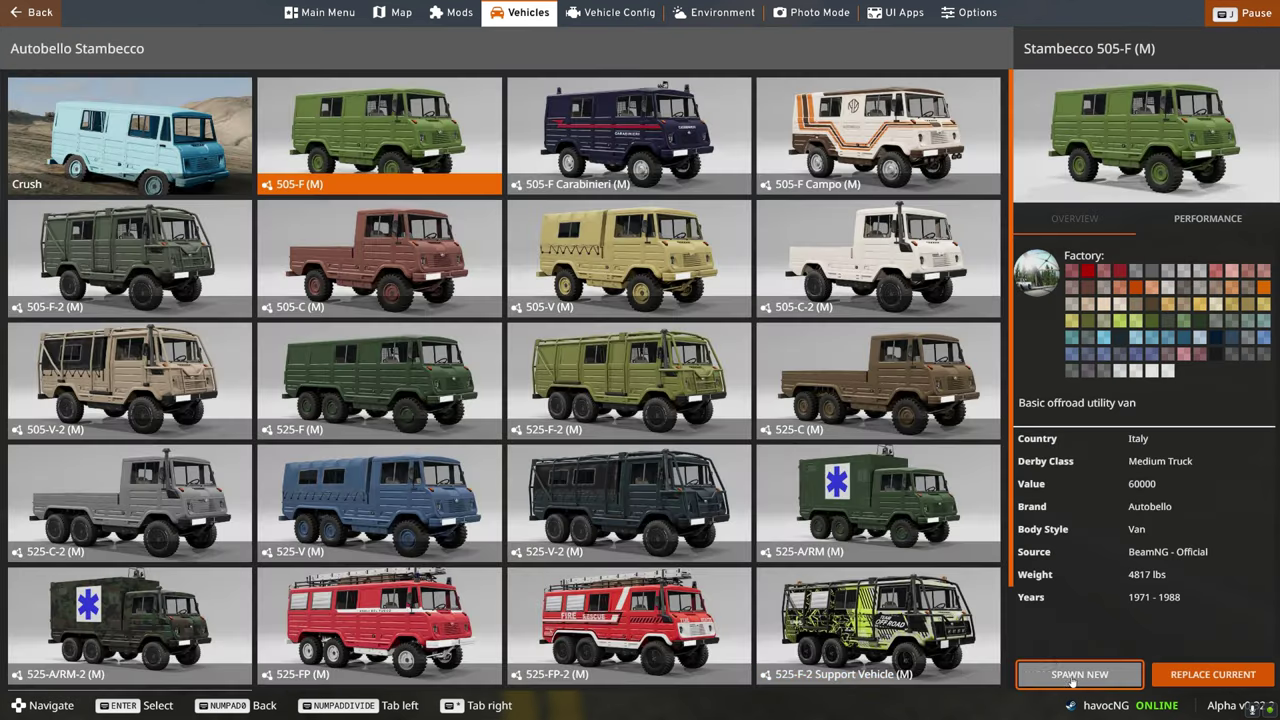
click(1075, 675)
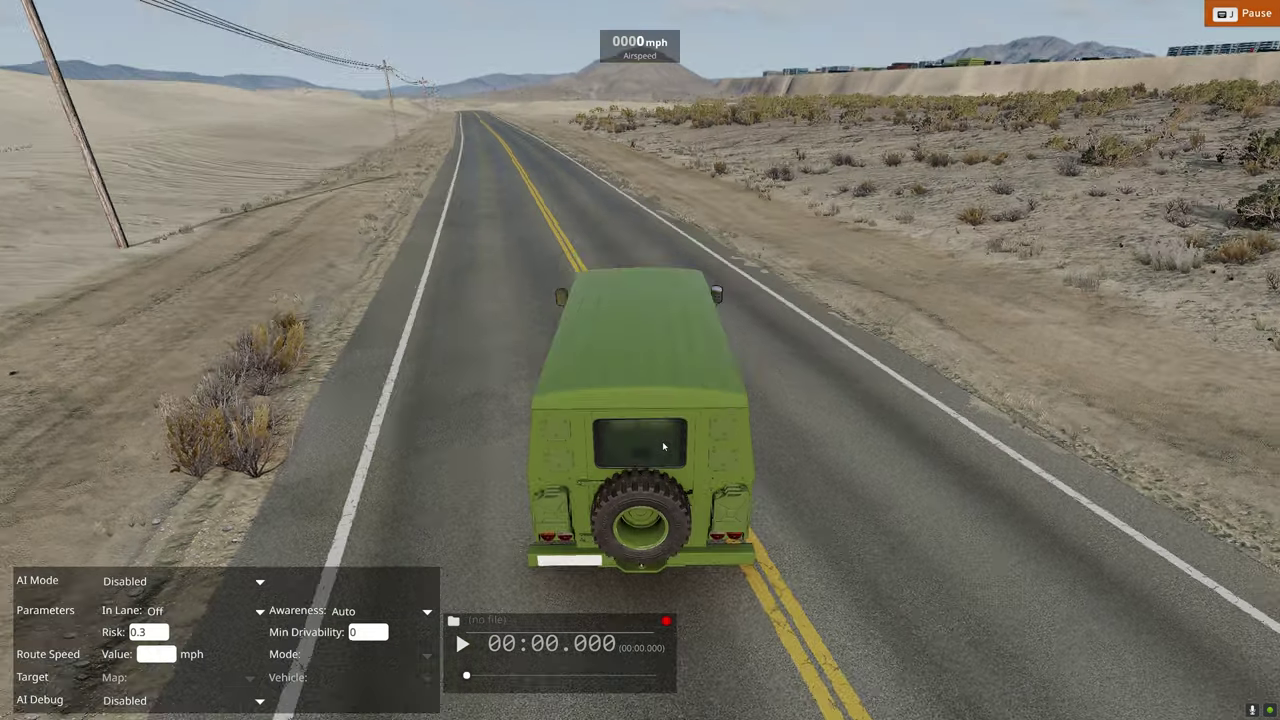
key(j)
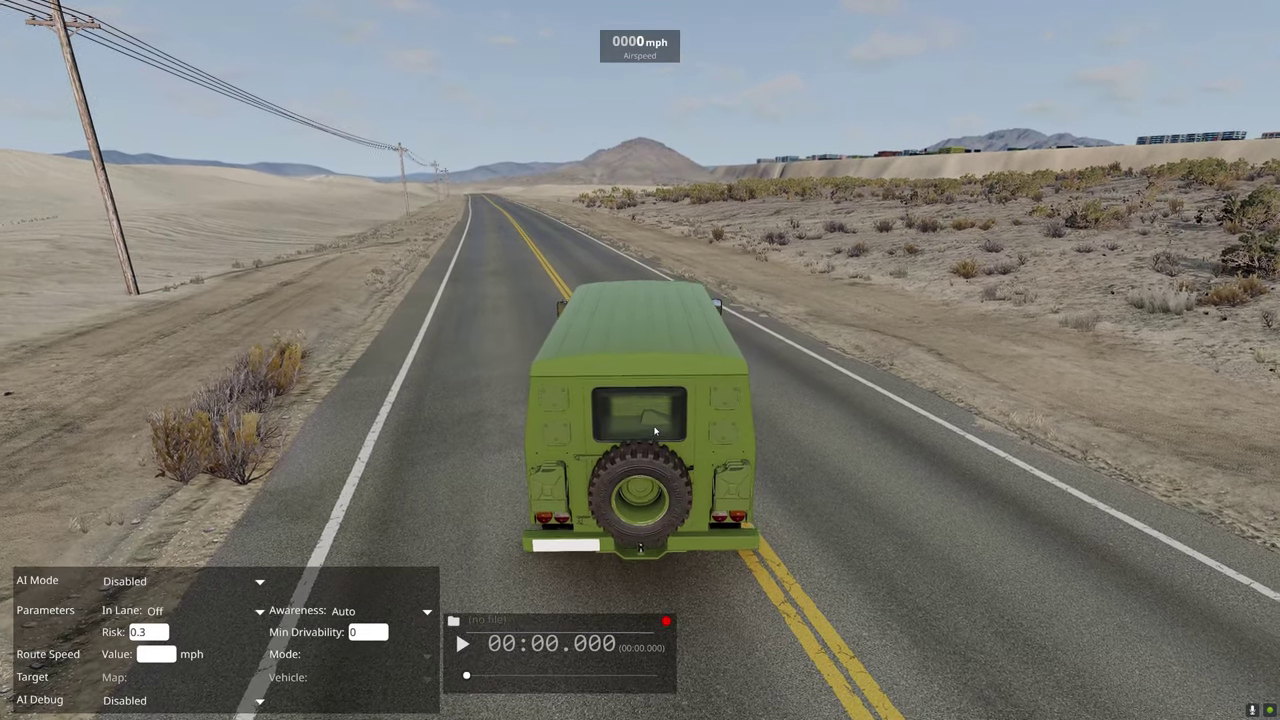
- Test-drive the green van with nitrous off the highway toward the desert embankment and reset it to its spawn point
key(Up)
right_drag(612, 378, 780, 374)
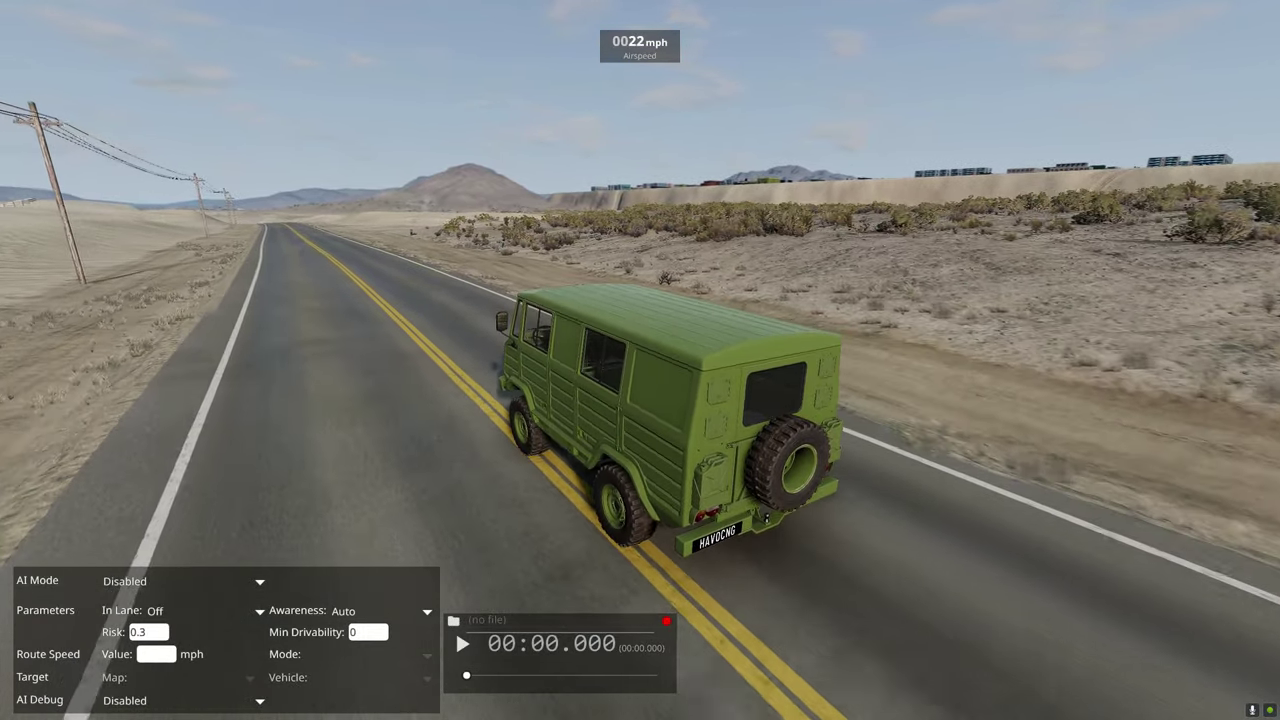
key(n)
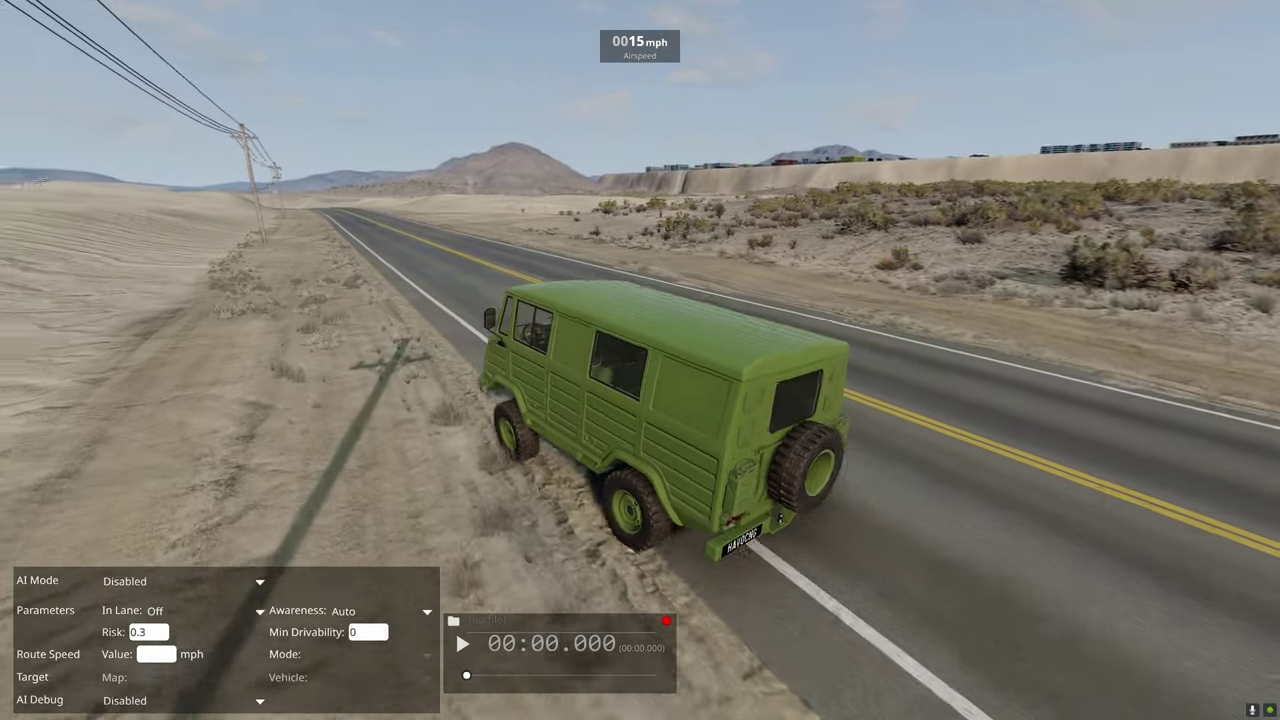
key(Up)
key(Right)
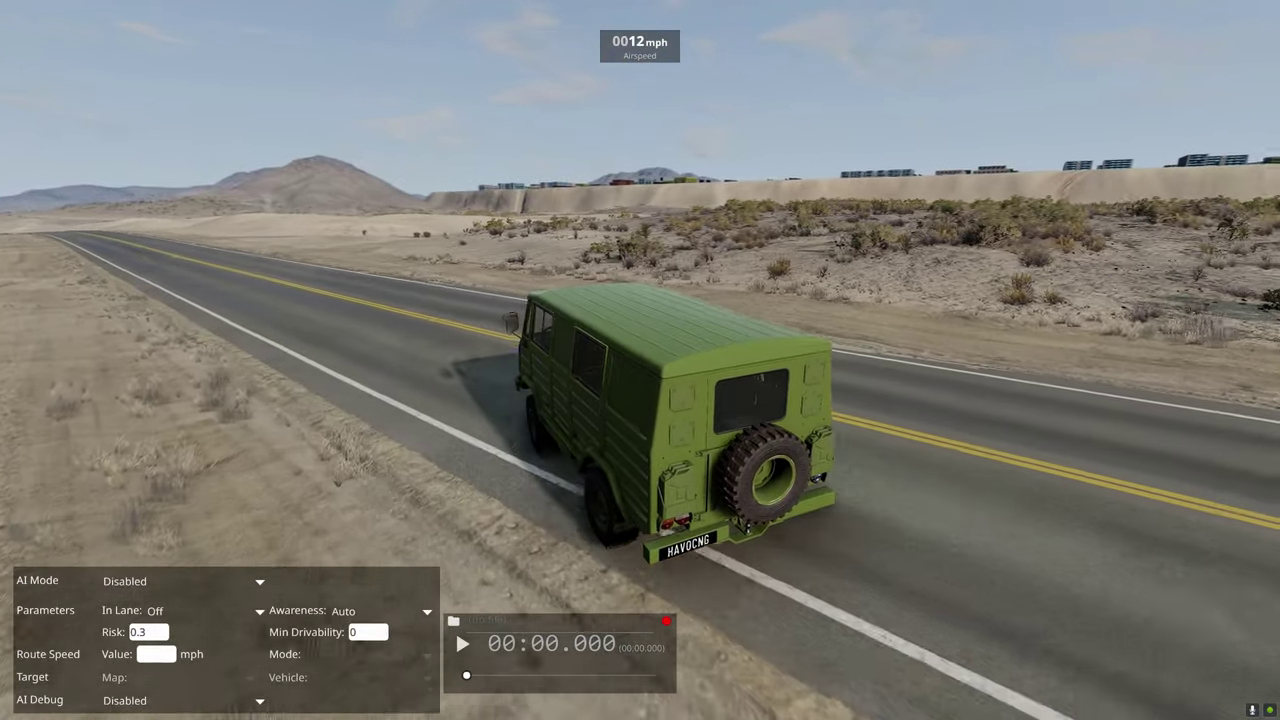
key(Right)
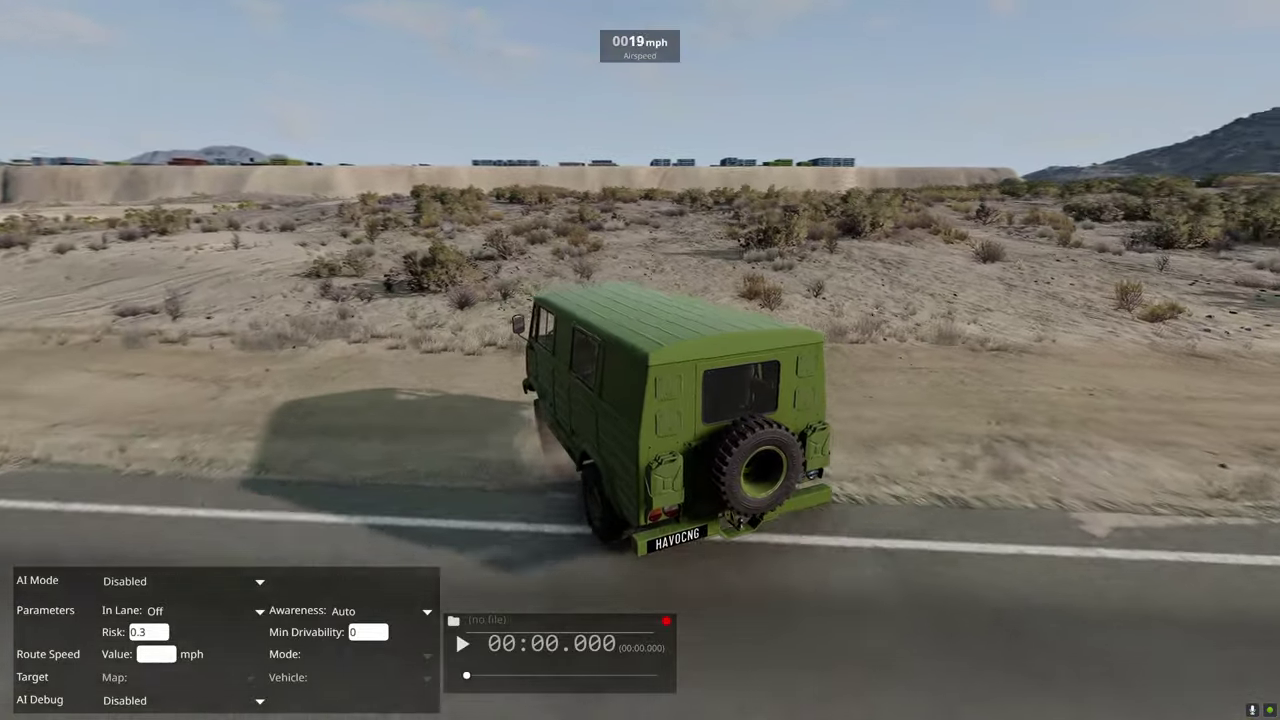
key(n)
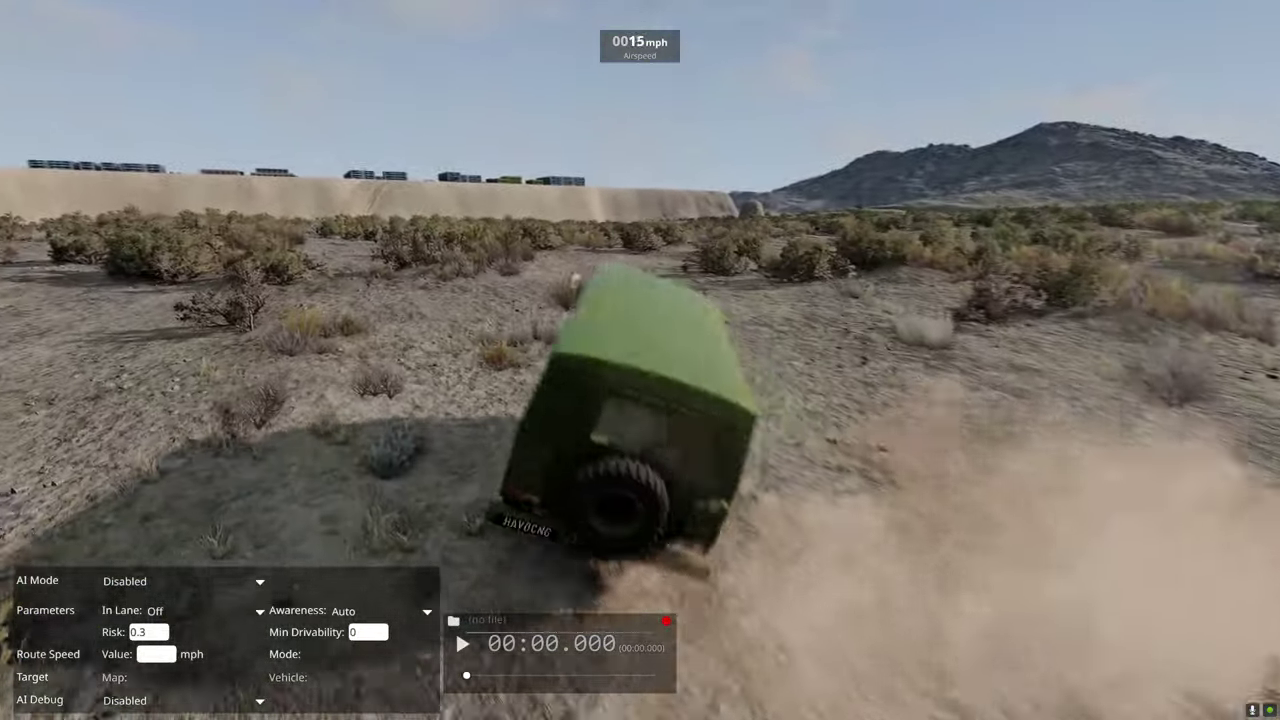
key(n)
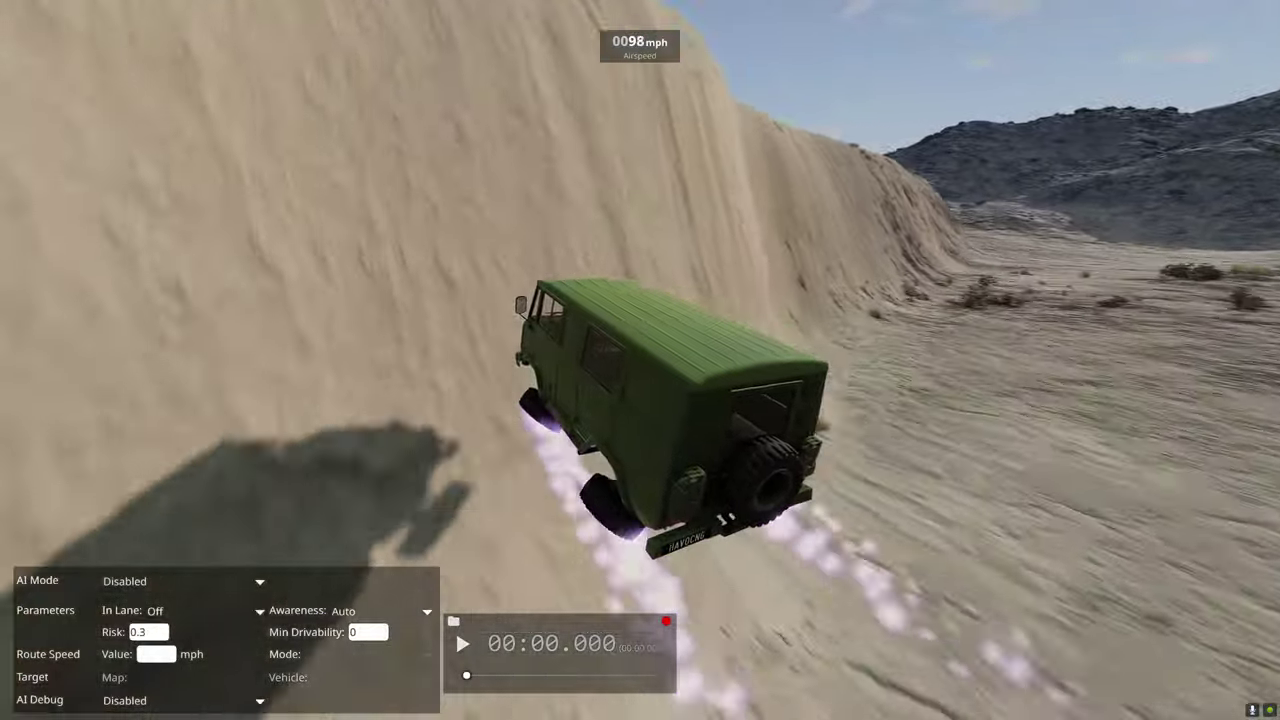
key(r)
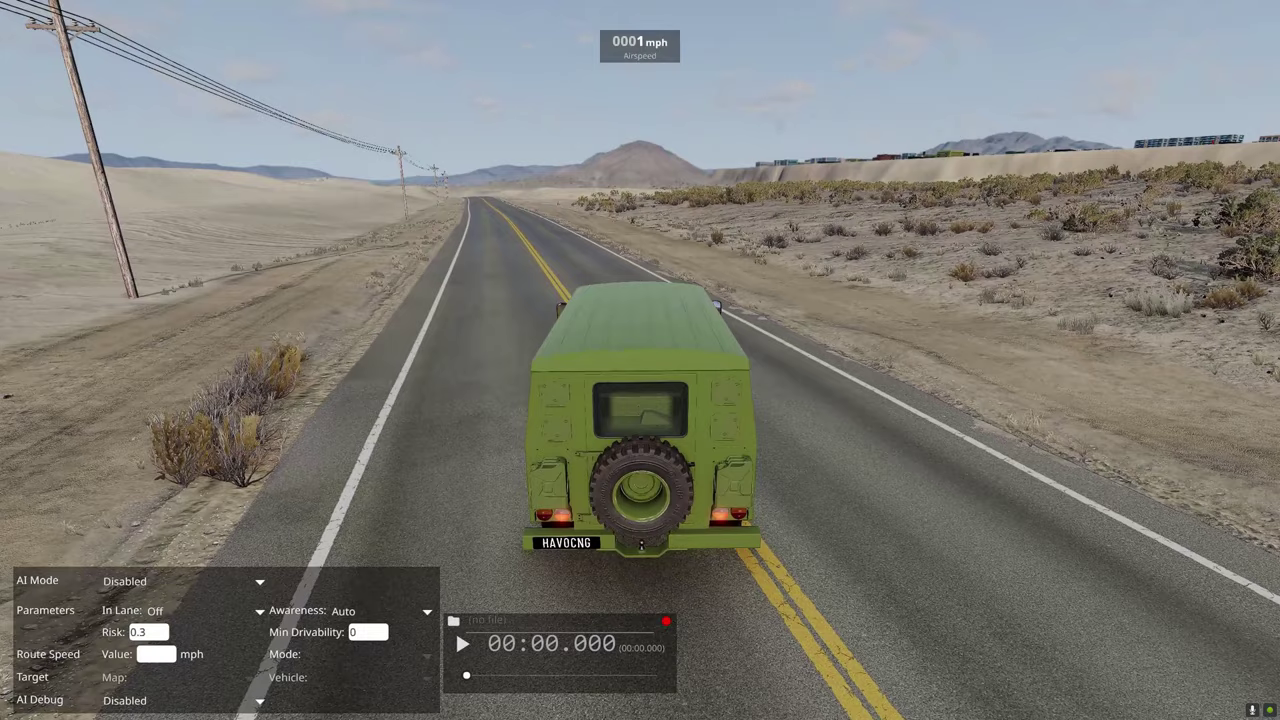
- Remove the green van from the level, pause the simulation and return to the free camera over the highway
key(e)
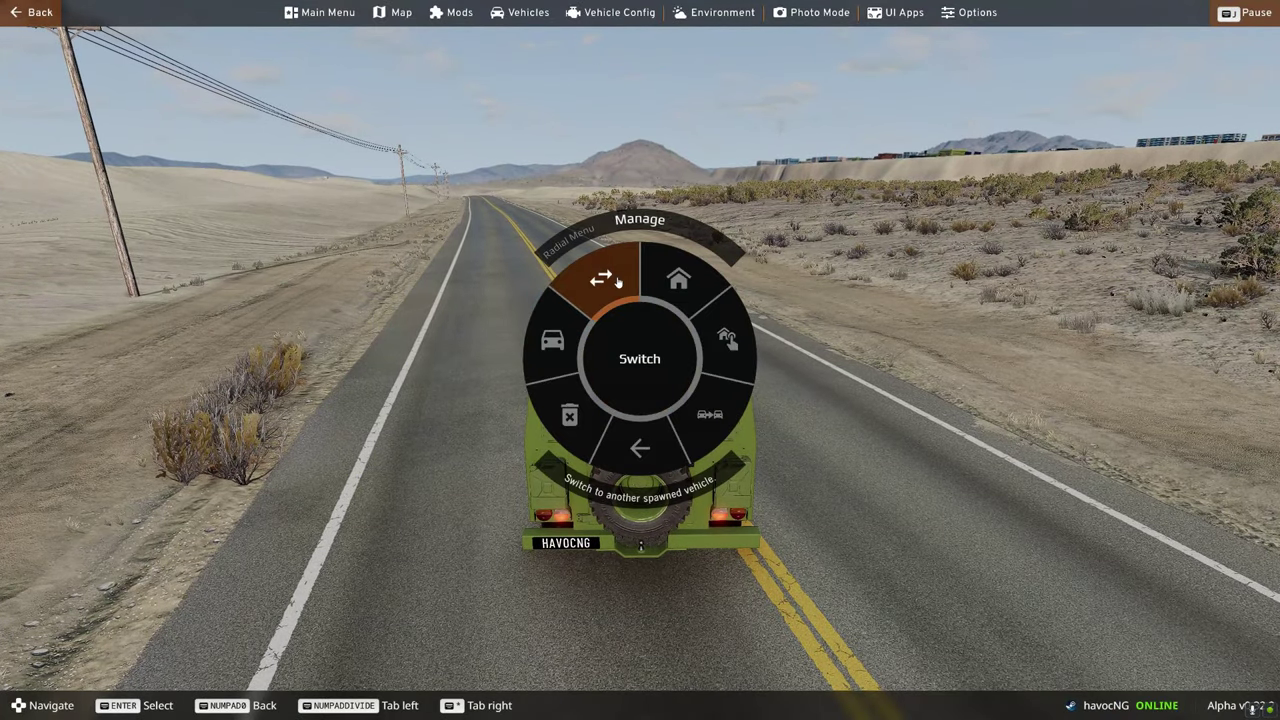
click(566, 411)
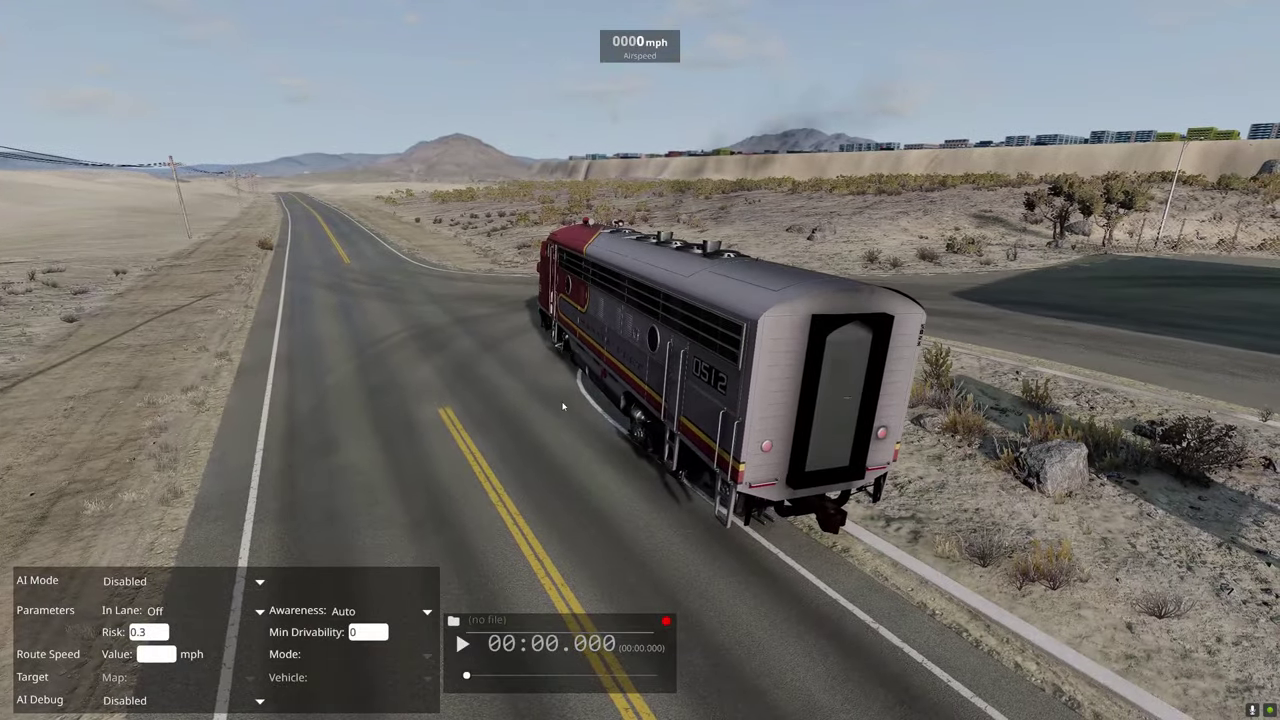
key(j)
right_drag(563, 407, 525, 400)
key(shift+c)
key(w)
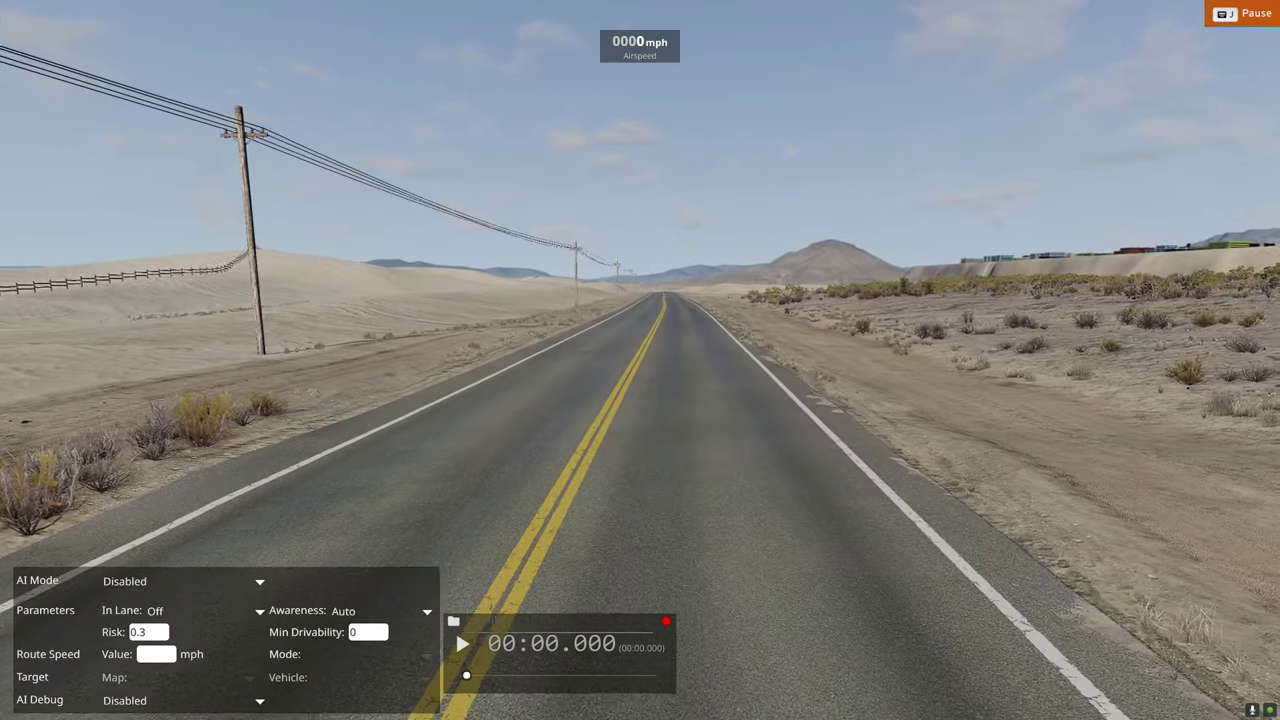
- Reopen the world editor and create a two-node mesh road along the highway with width 10 and depth 5
key(F11)
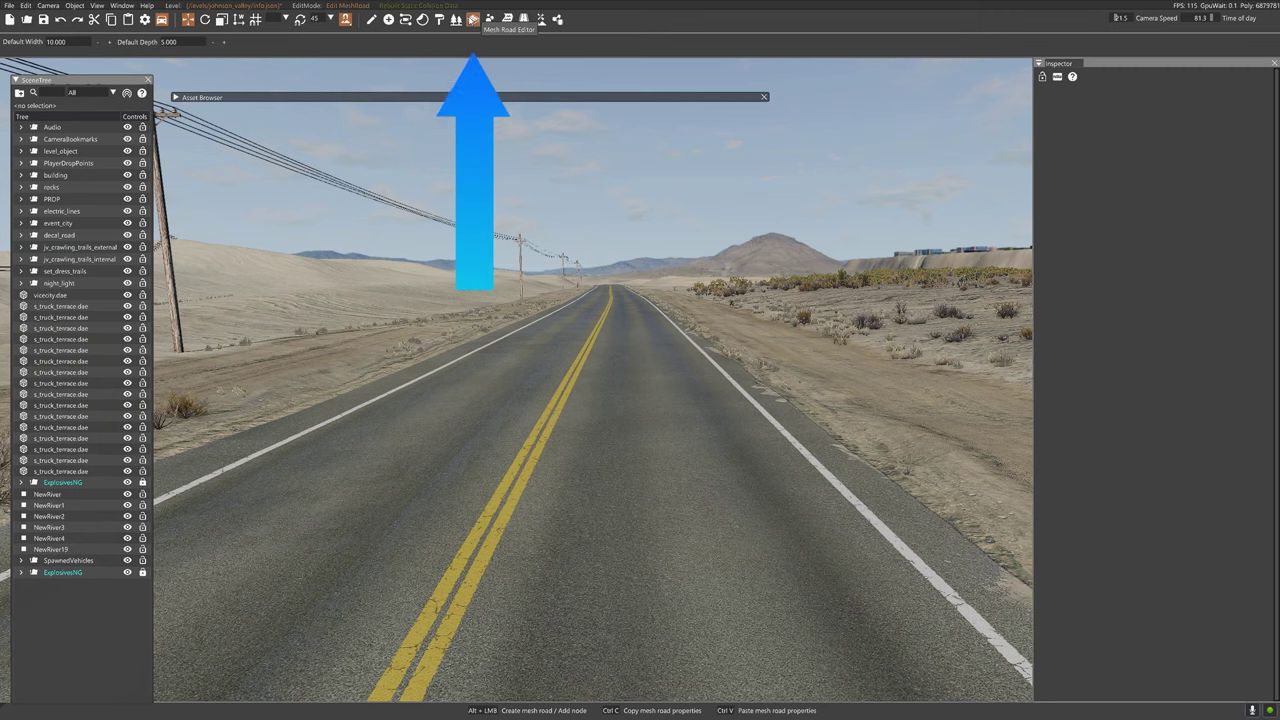
key(a)
right_drag(600, 500, 630, 544)
key(d)
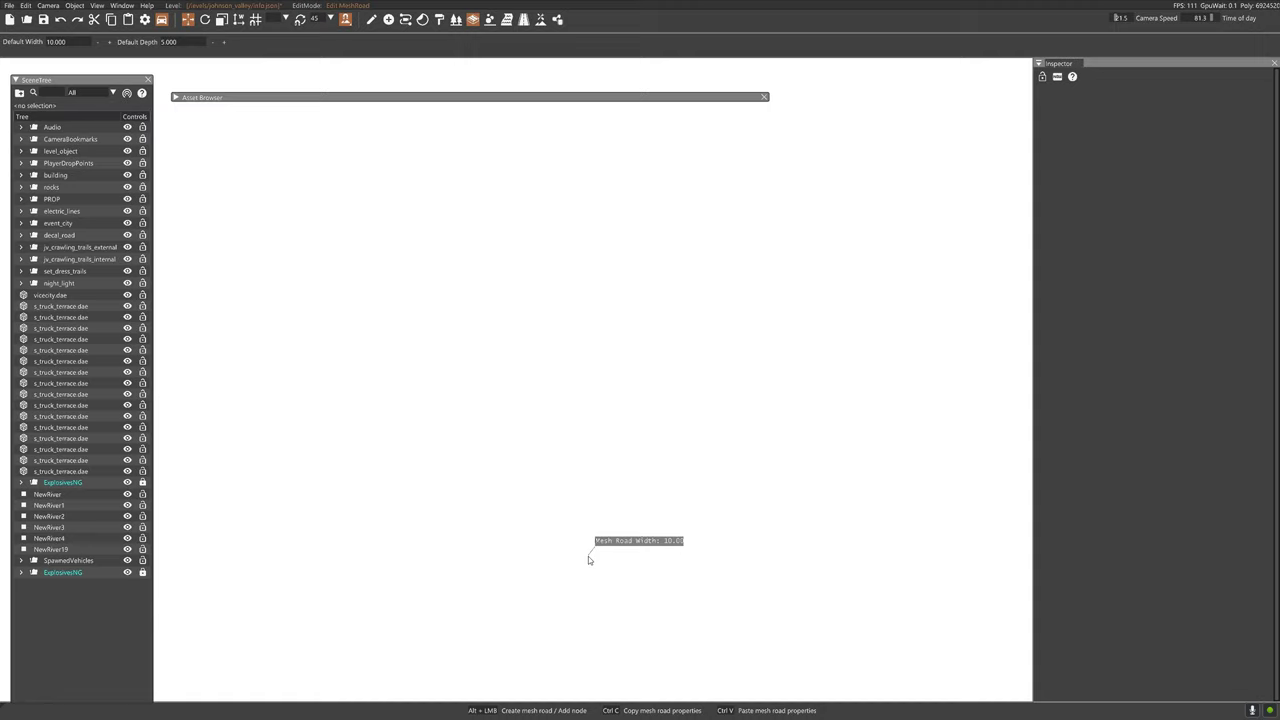
alt+click(588, 557)
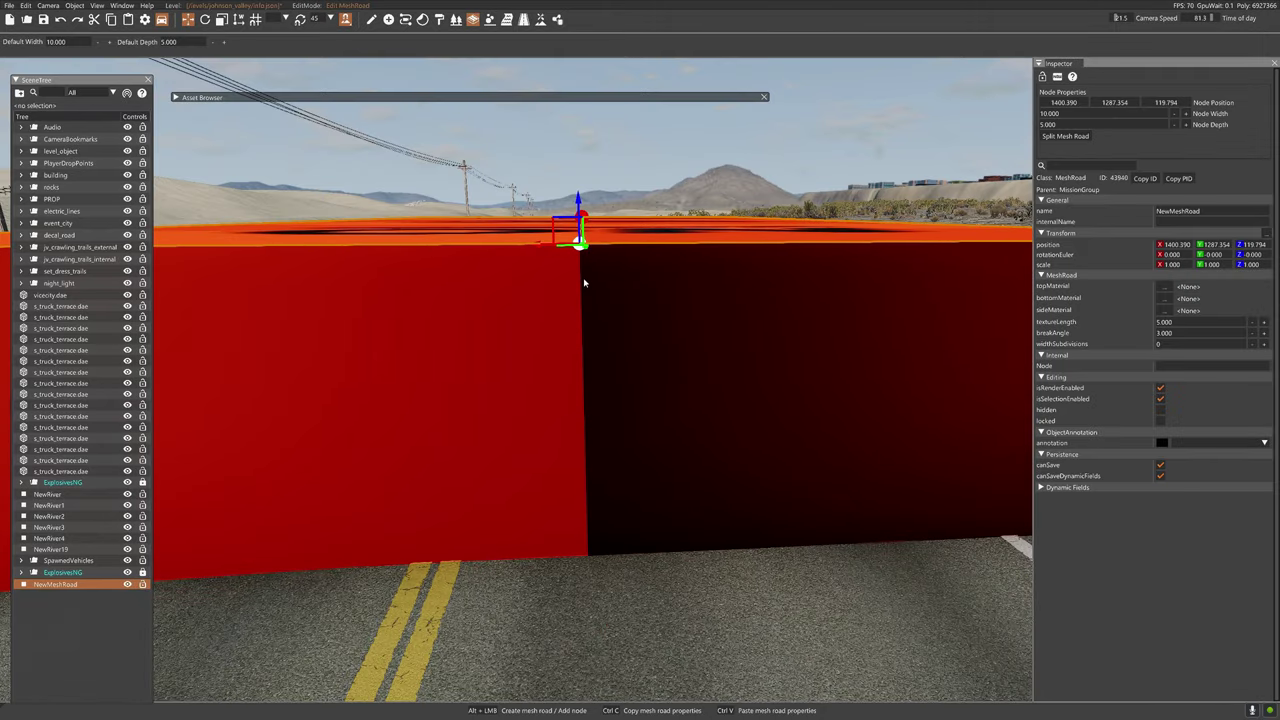
key(s)
right_drag(584, 293, 586, 300)
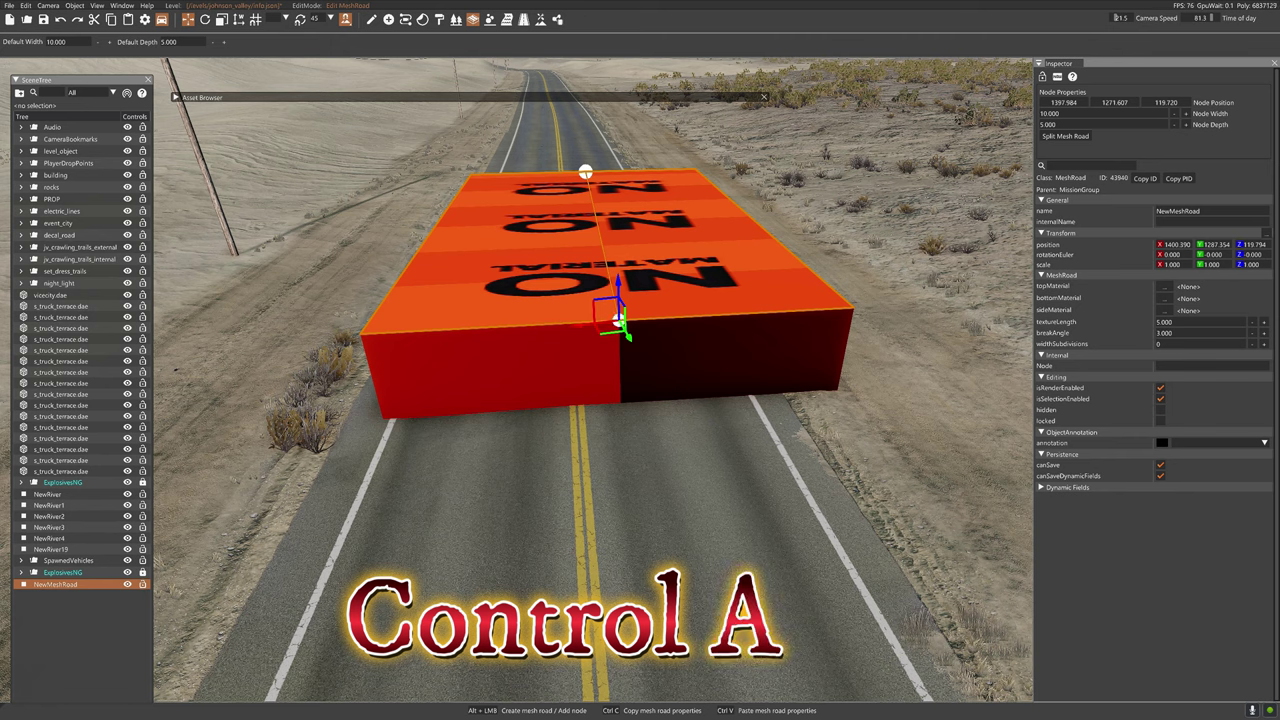
- Select all nodes of the mesh road and set their width to 0.25 and depth to 1
click(596, 372)
click(618, 321)
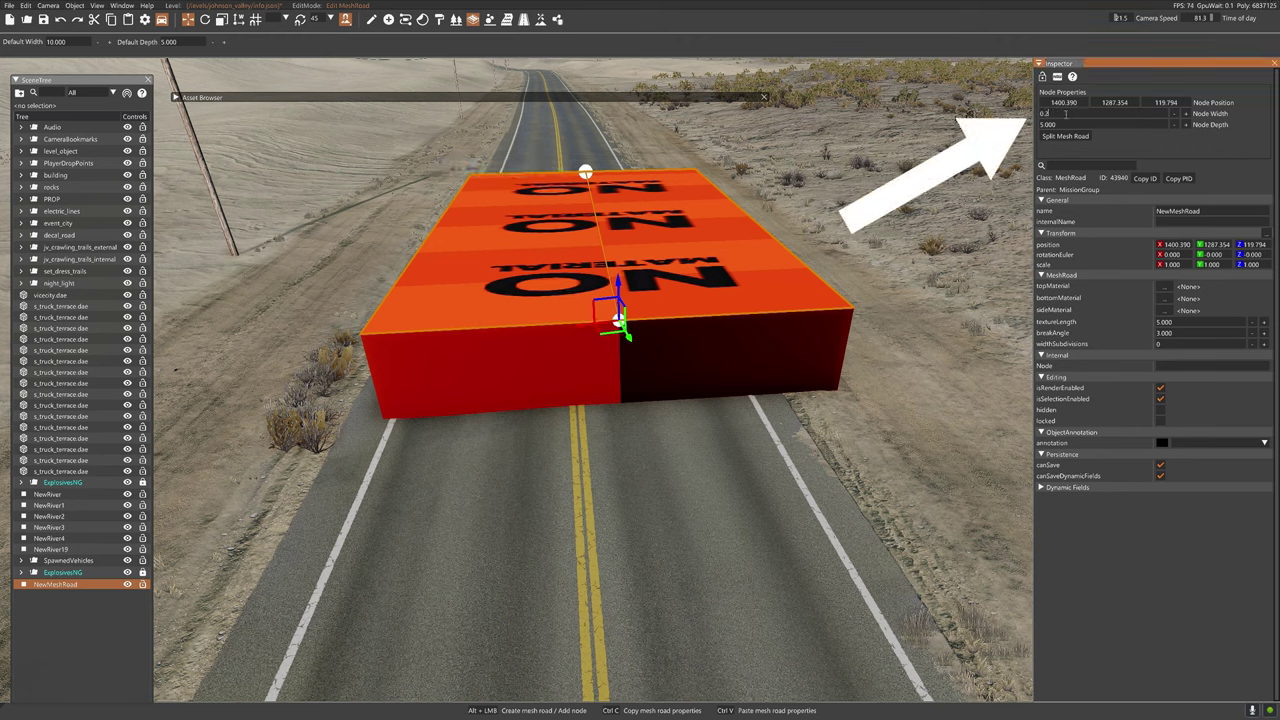
key(Return)
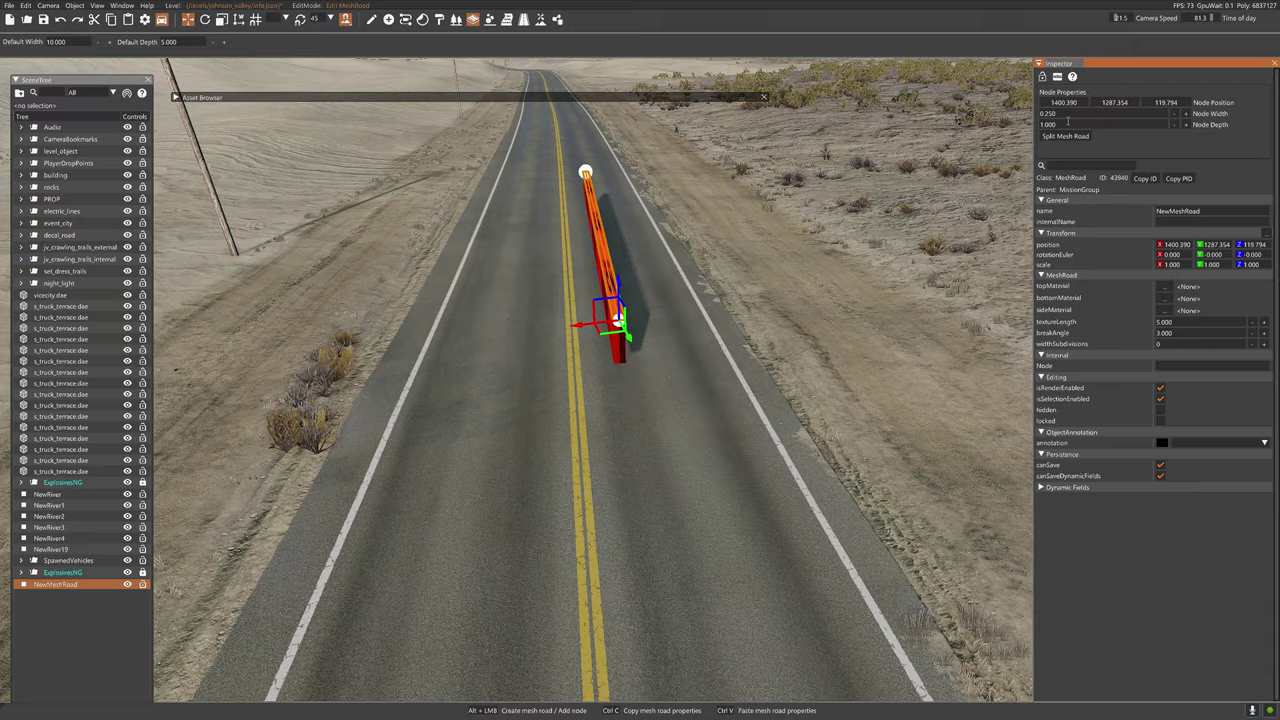
- Examine the narrowed mesh road from road level and from above, checking its side face and clearance over the asphalt
mouse_move(624, 335)
right_down()
mouse_move(590, 335)
mouse_move(540, 290)
mouse_move(700, 318)
mouse_move(735, 310)
mouse_move(760, 360)
mouse_move(700, 290)
mouse_move(617, 343)
right_up()
key(w)
key(a)
key(w)
key(s)
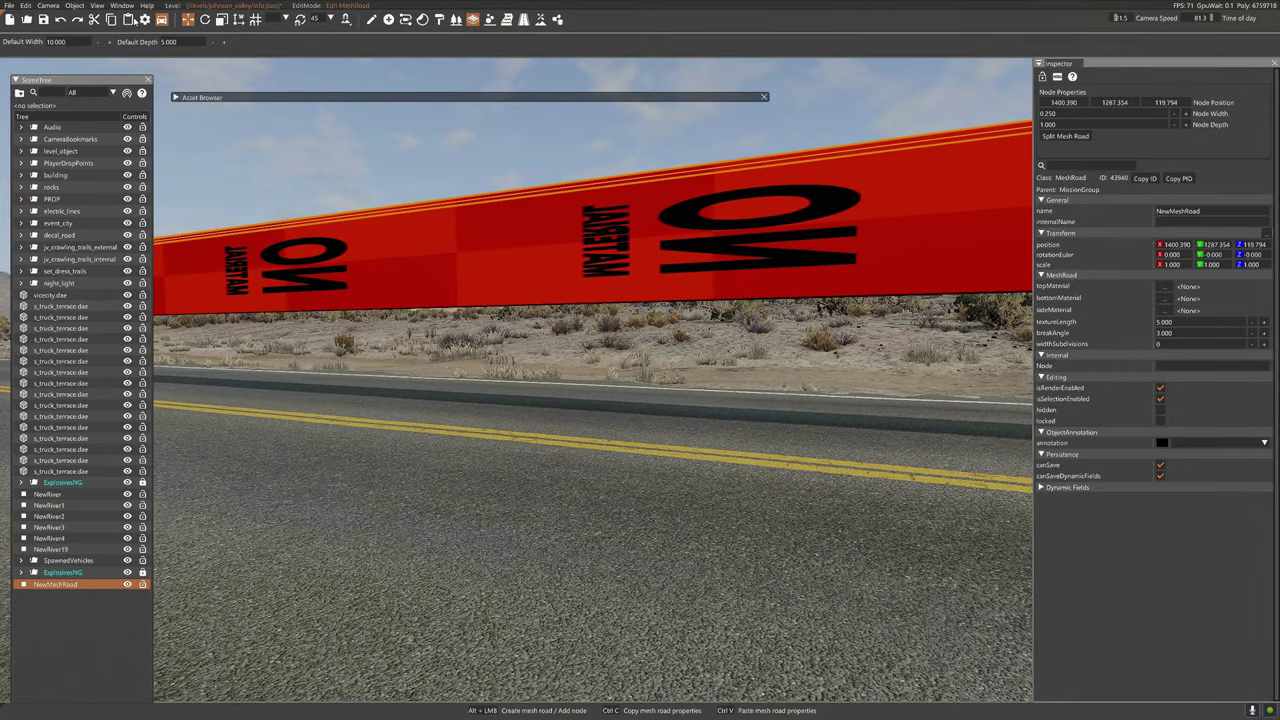
right_drag(563, 447, 396, 474)
key(s)
key(s)
key(s)
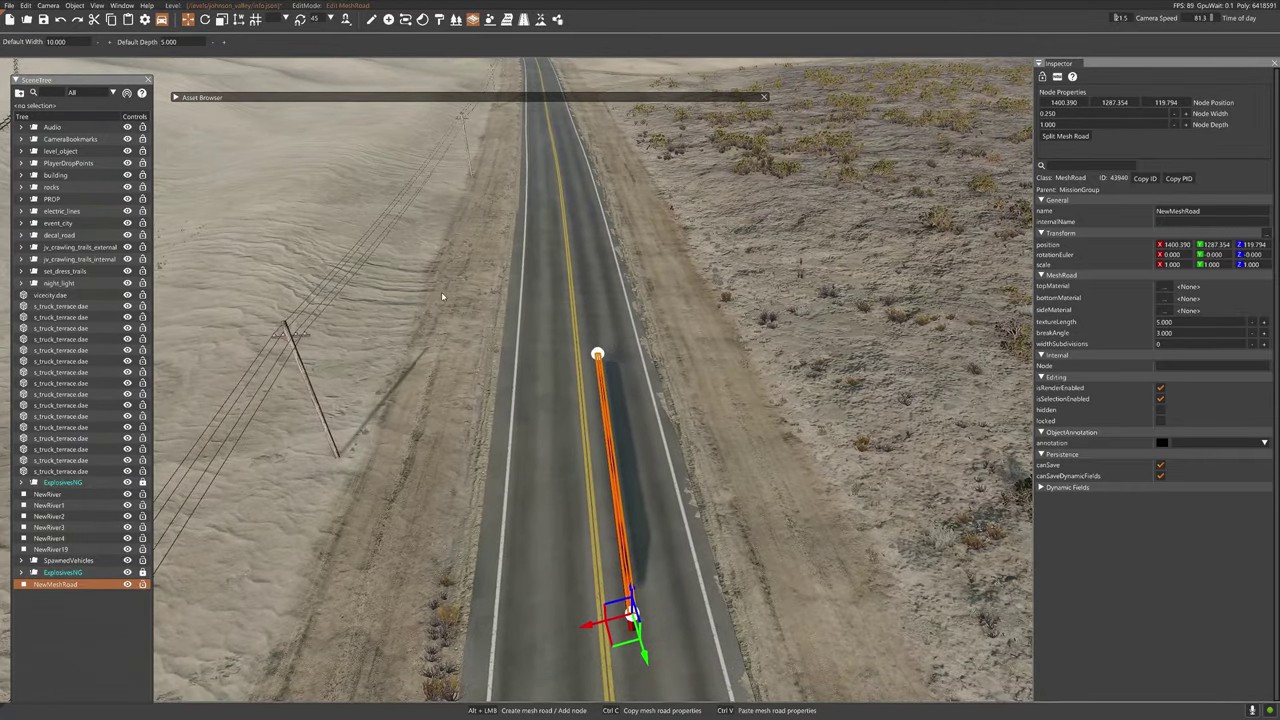
- Switch to object selection and move the whole mesh road sideways to about X 1401.04, beside the yellow centre line
click(374, 20)
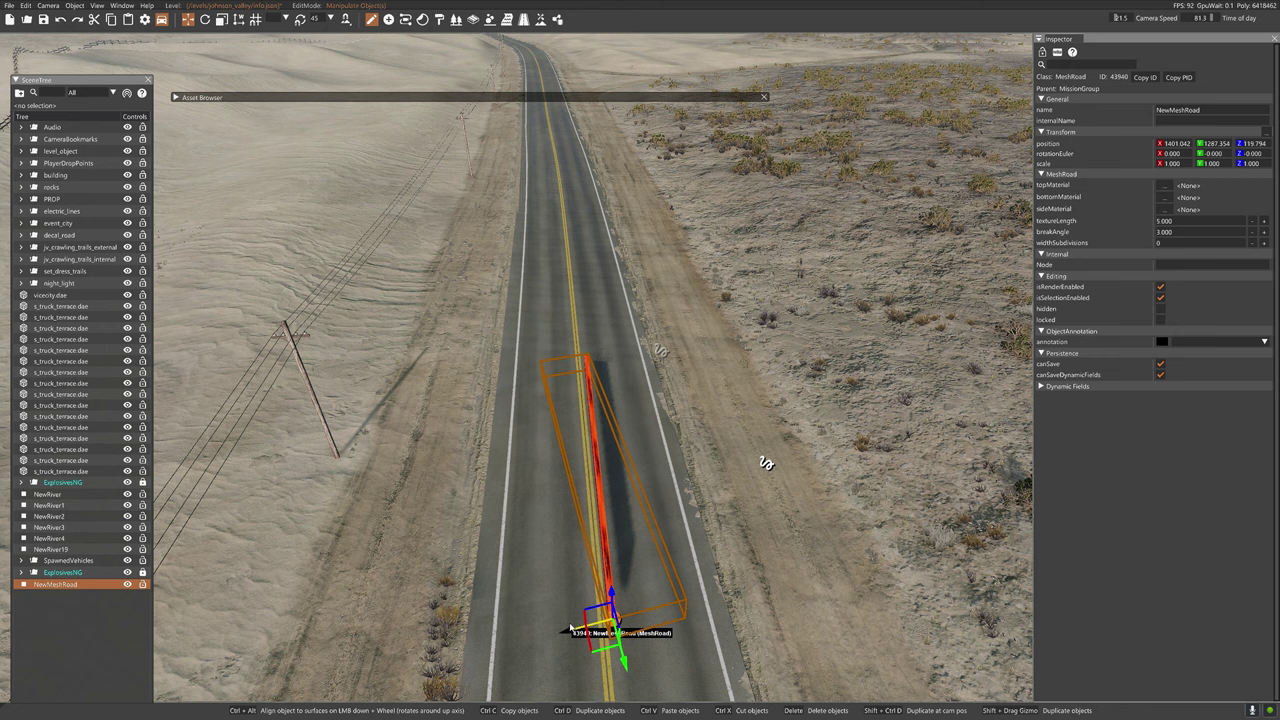
key(w)
right_drag(571, 628, 551, 602)
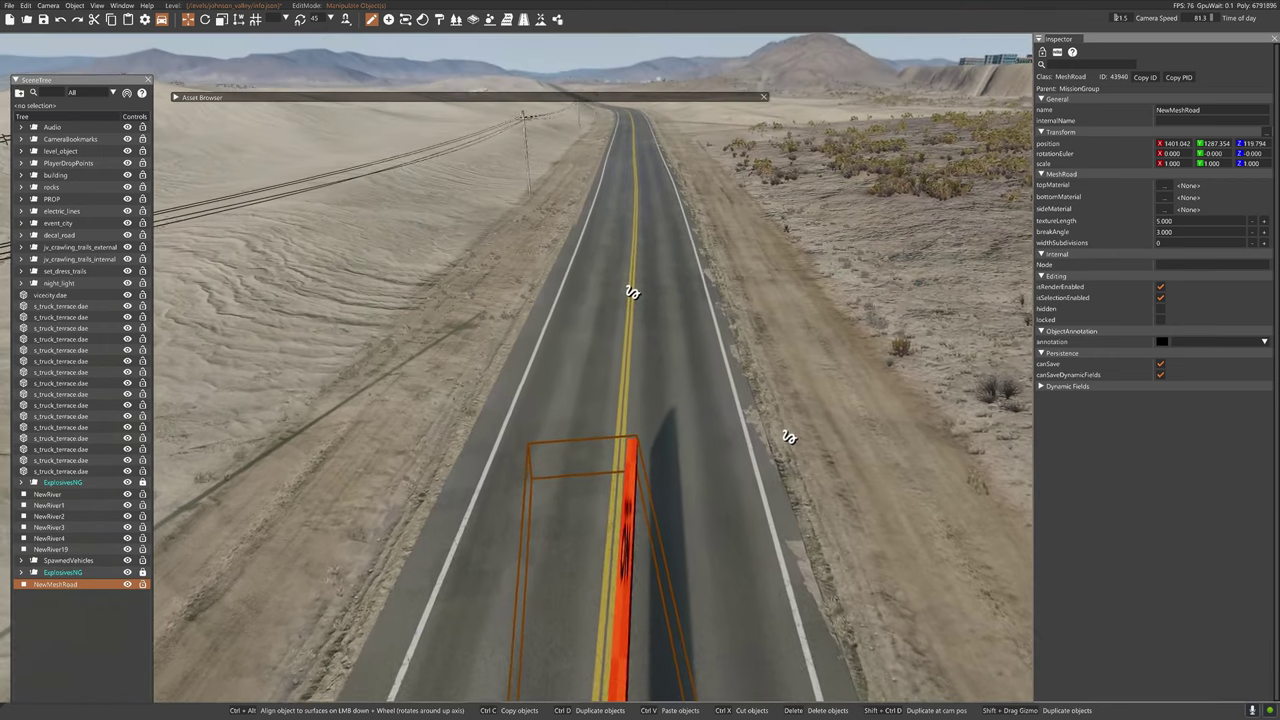
- Return to mesh road editing and move the far end node sideways to about X 1398.8, along the centre line
key(w)
right_drag(381, 47, 396, 92)
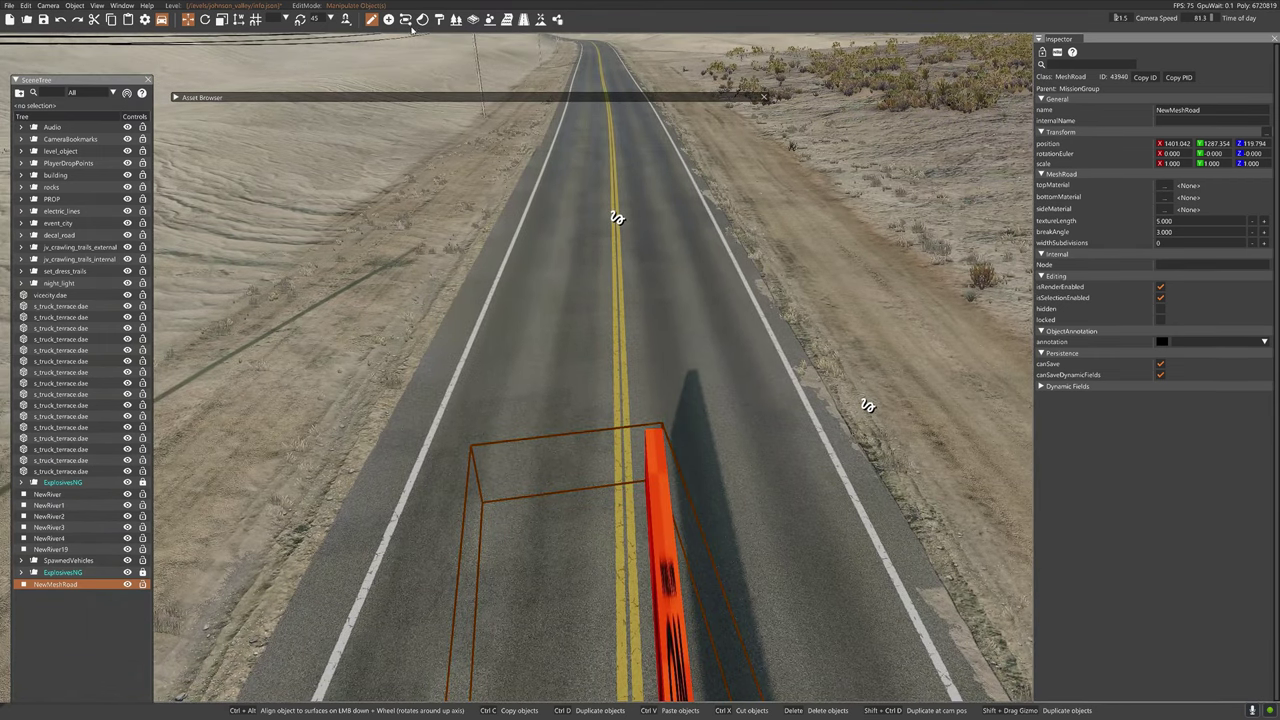
click(478, 20)
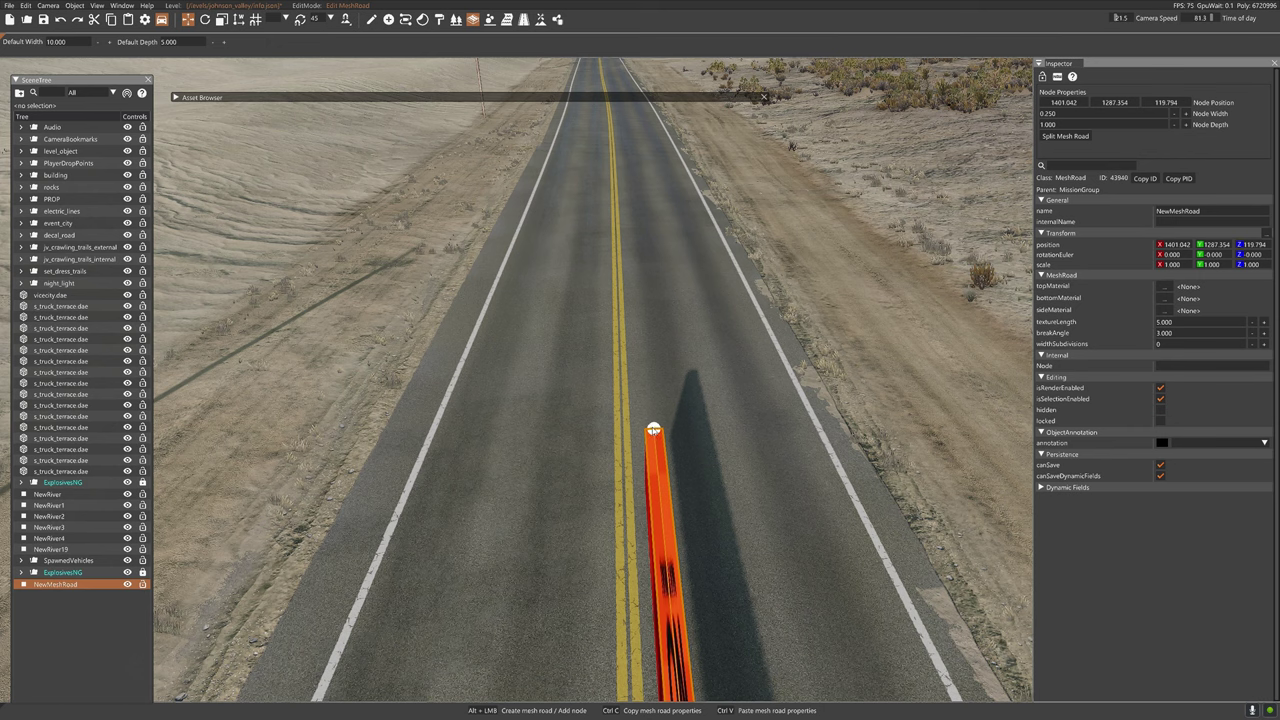
drag(617, 437, 605, 438)
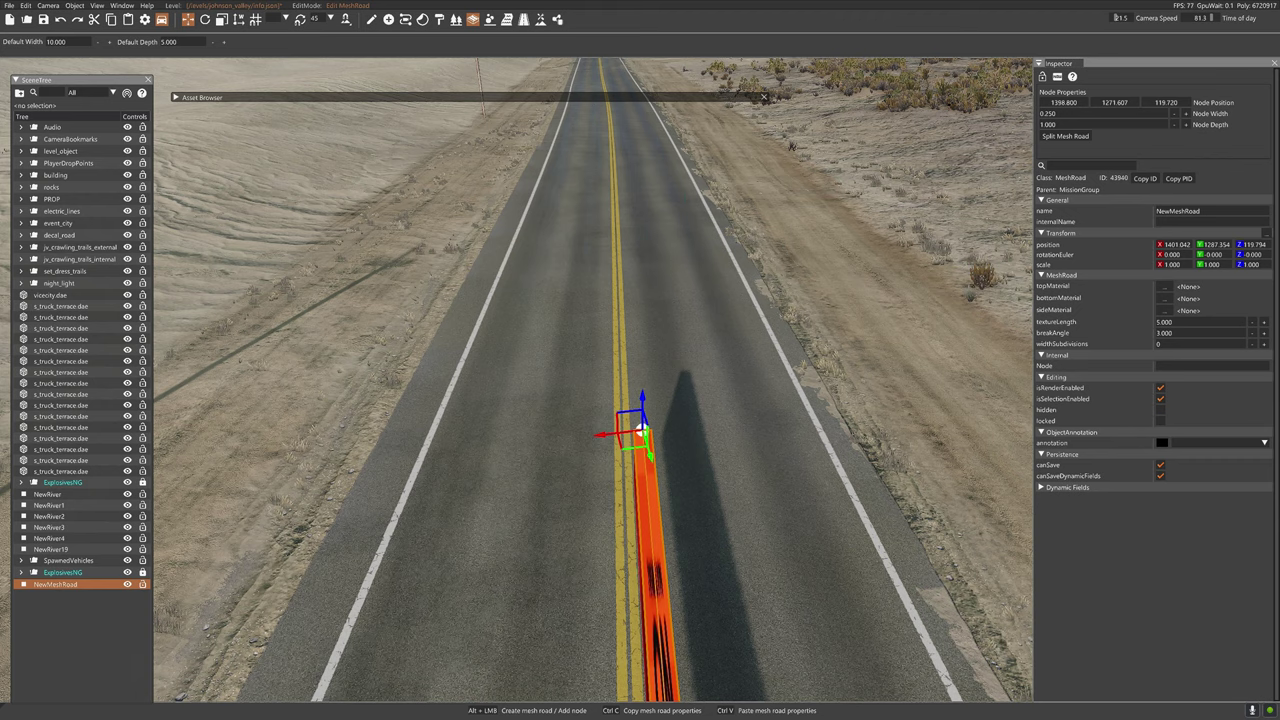
- Extend the mesh road down the highway with further nodes placed just beside the double yellow line
right_drag(640, 430, 655, 535)
key(w)
key(s)
key(w)
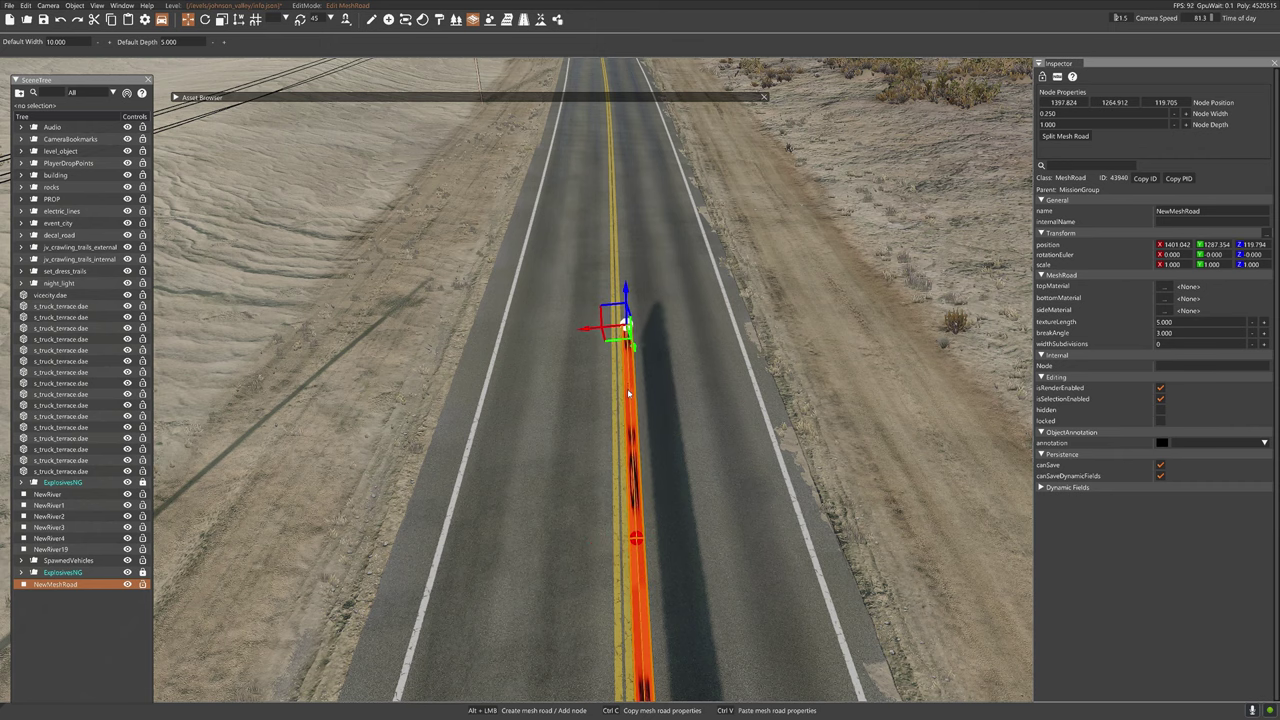
mouse_move(628, 393)
right_down()
mouse_move(628, 320)
mouse_move(629, 393)
right_up()
key(w)
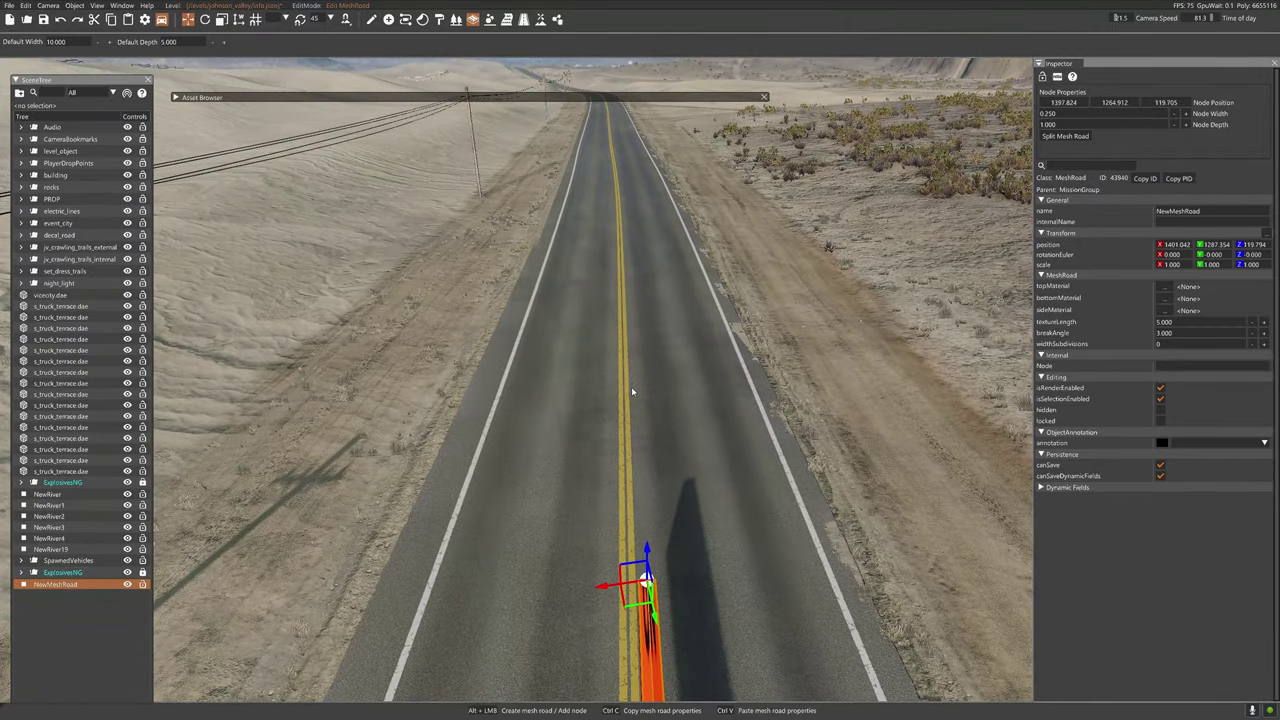
key(alt)
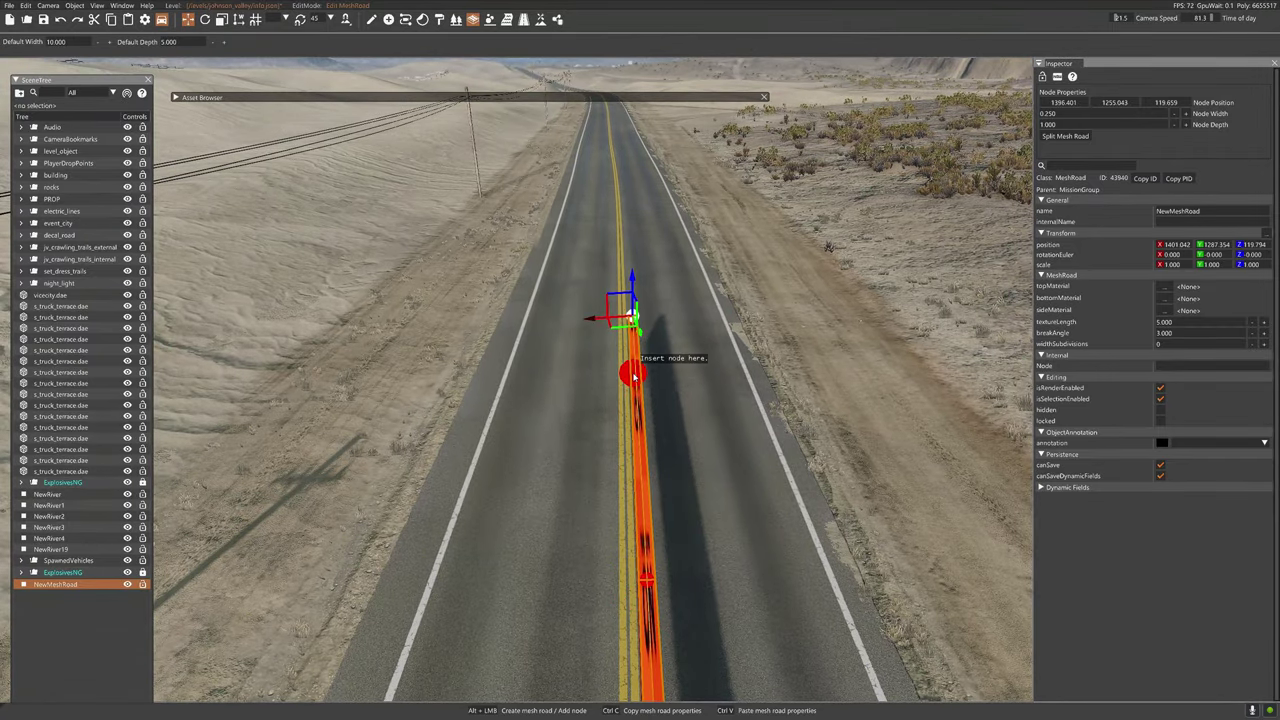
right_drag(633, 377, 581, 315)
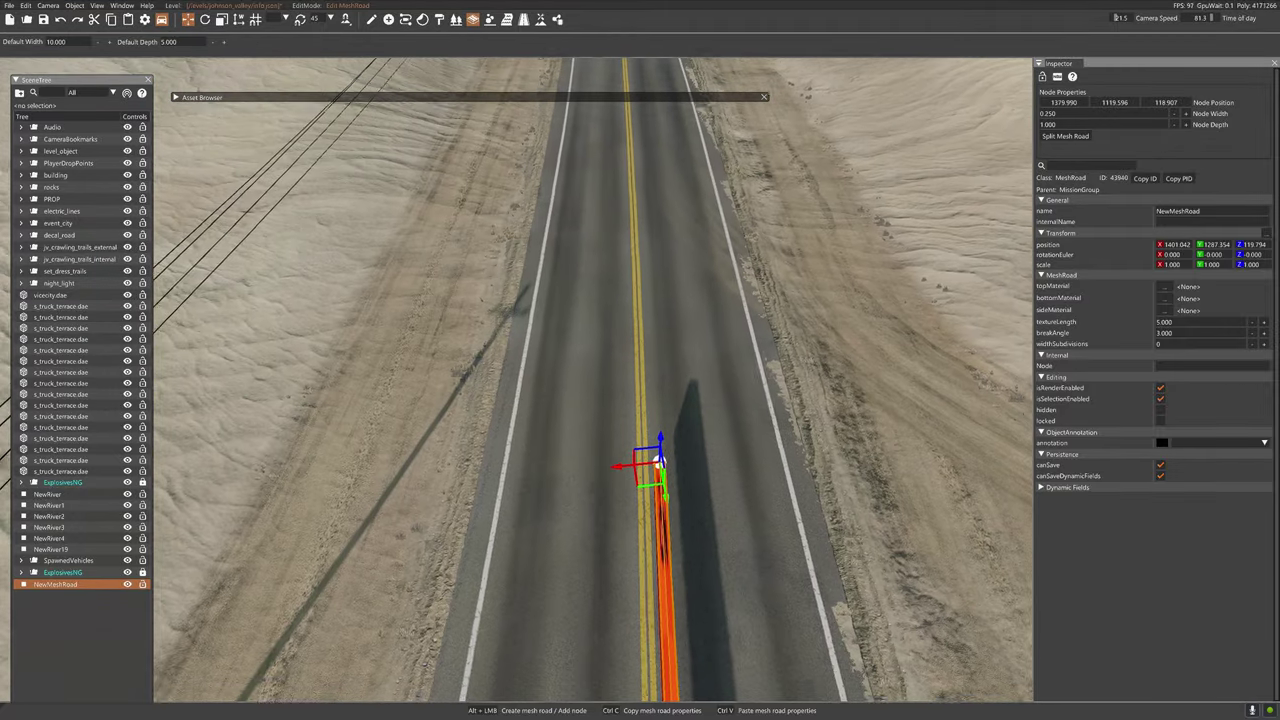
- Shift the latest node sideways toward the centre line and add more nodes along the straight up to the bend
drag(620, 465, 608, 463)
mouse_move(640, 340)
right_down()
mouse_move(622, 340)
mouse_move(640, 365)
right_up()
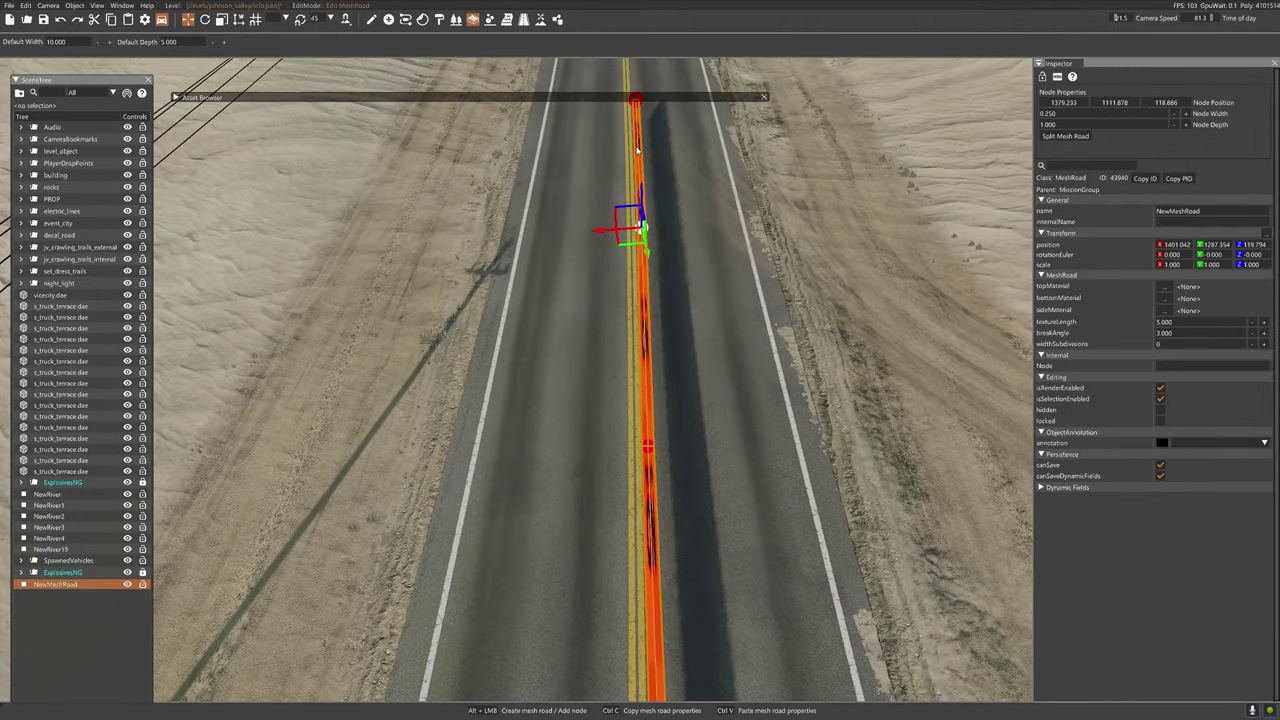
alt+click(637, 151)
right_drag(637, 151, 620, 353)
alt+click(639, 320)
key(w)
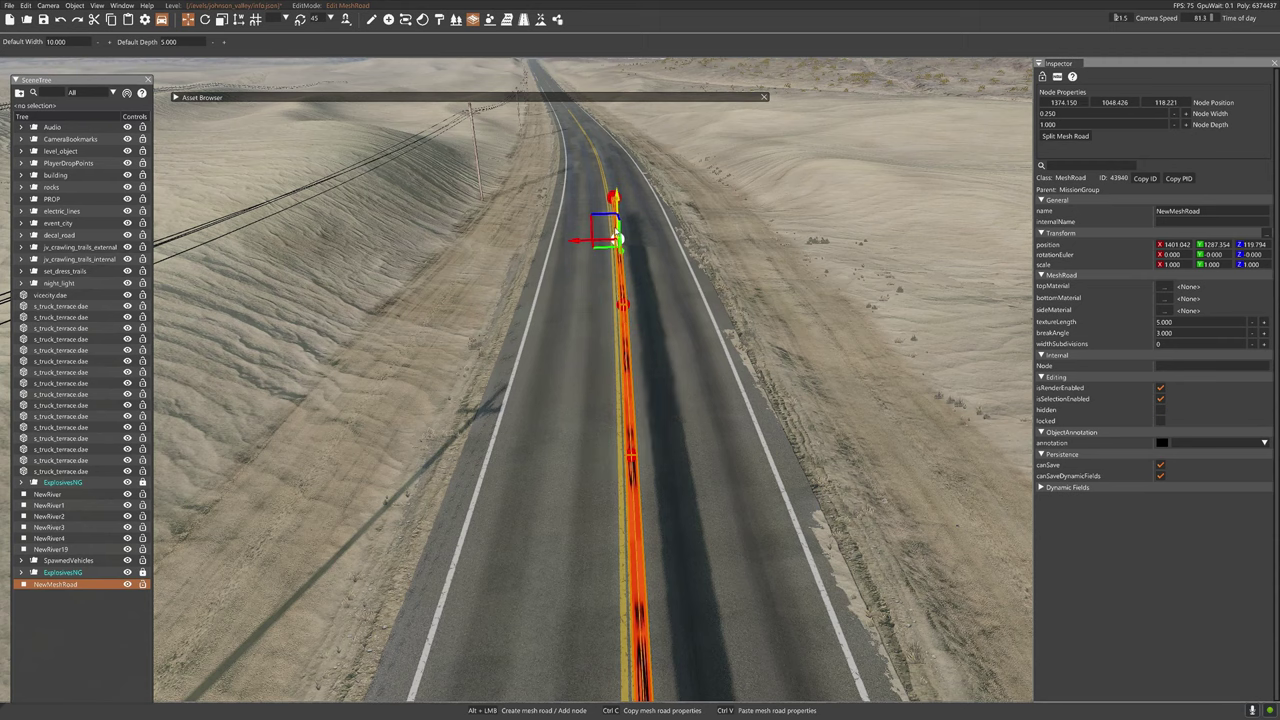
alt+click(617, 234)
key(w)
right_drag(617, 234, 636, 375)
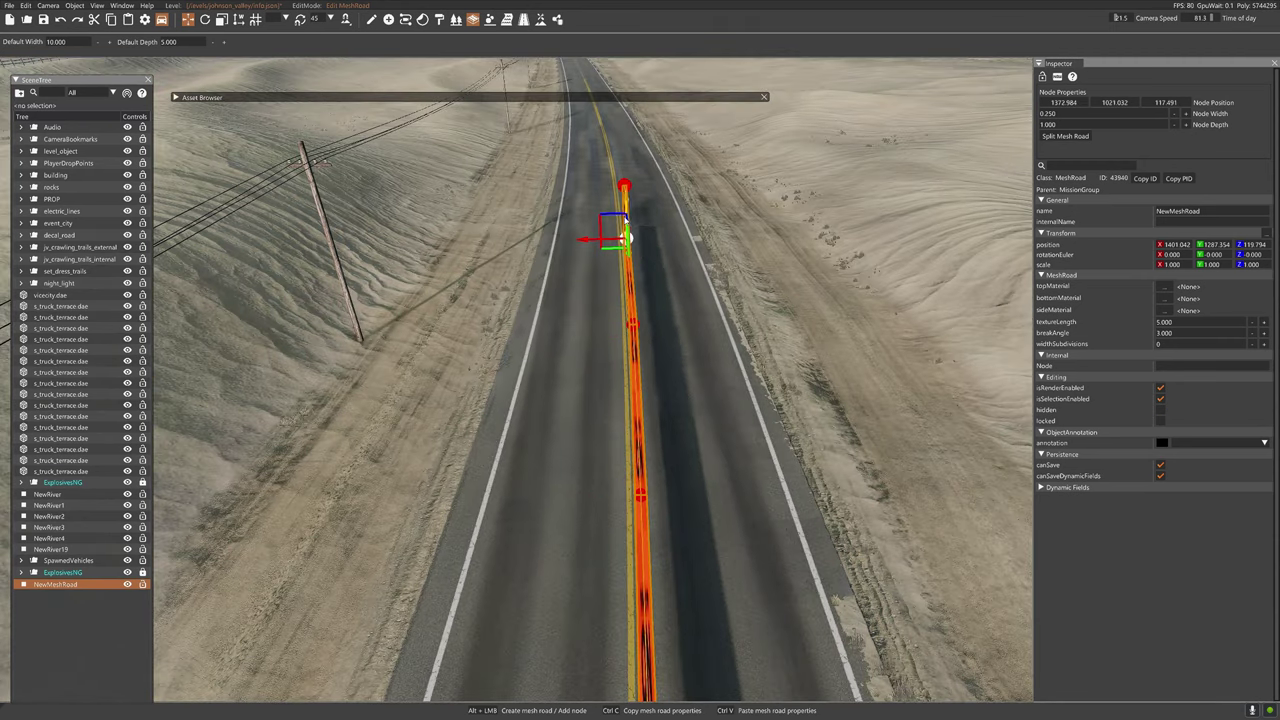
- Carry the mesh road through the highway bend with more nodes, ending on the next straight at about Y 573
alt+click(627, 220)
right_drag(627, 220, 643, 505)
key(w)
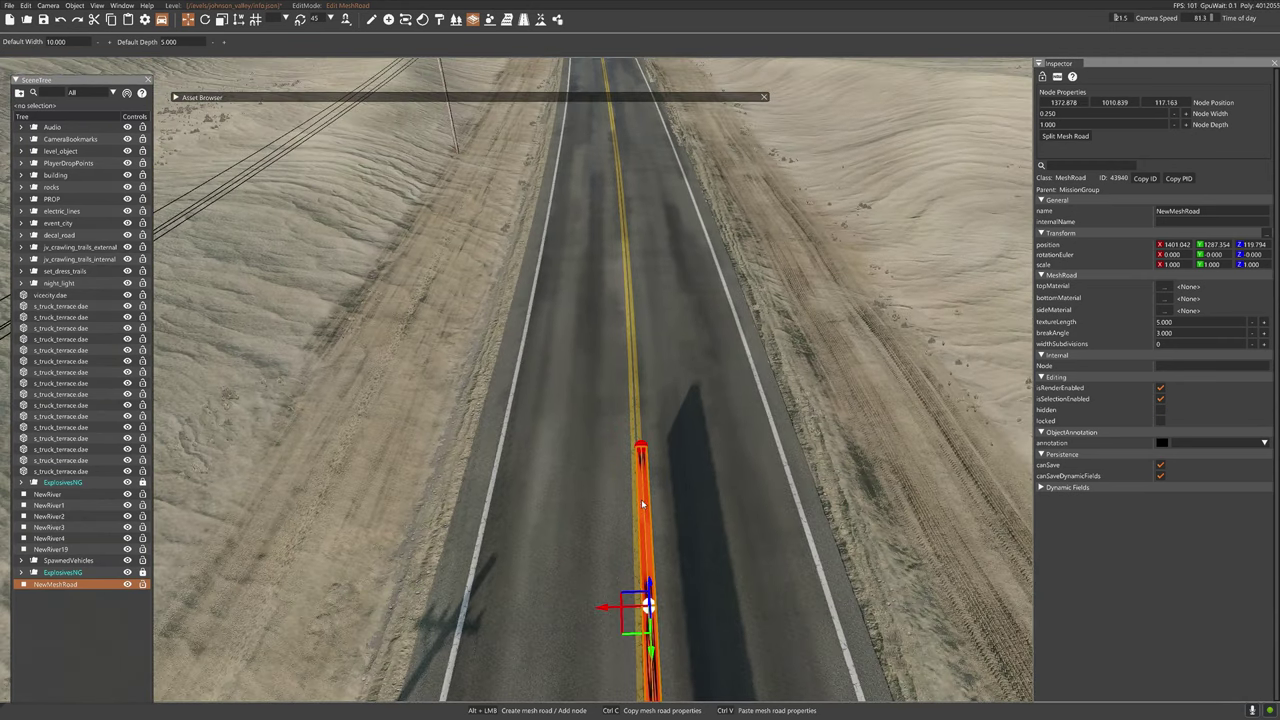
alt+click(642, 500)
alt+click(637, 379)
right_drag(627, 243, 660, 377)
key(w)
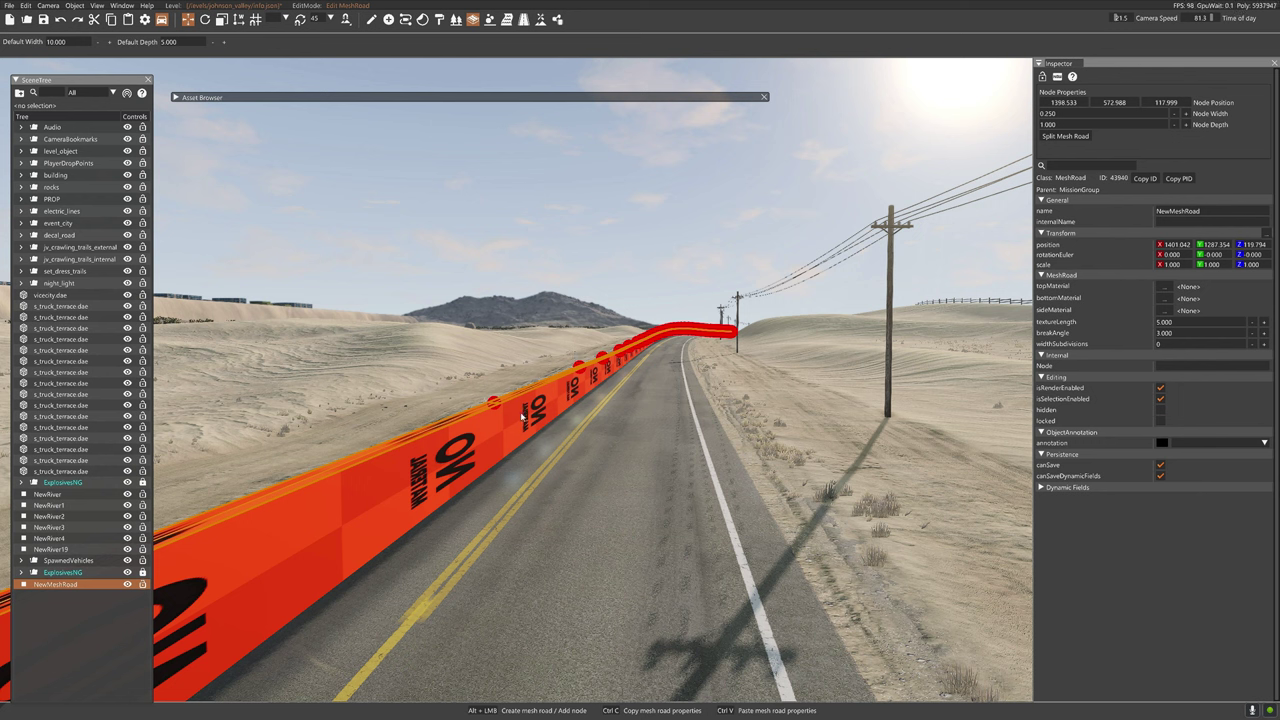
- Return to the start of the mesh road and lower the whole object to about Z 118.2, near the asphalt
right_drag(549, 437, 471, 373)
key(w)
key(w)
key(w)
key(w)
key(w)
key(s)
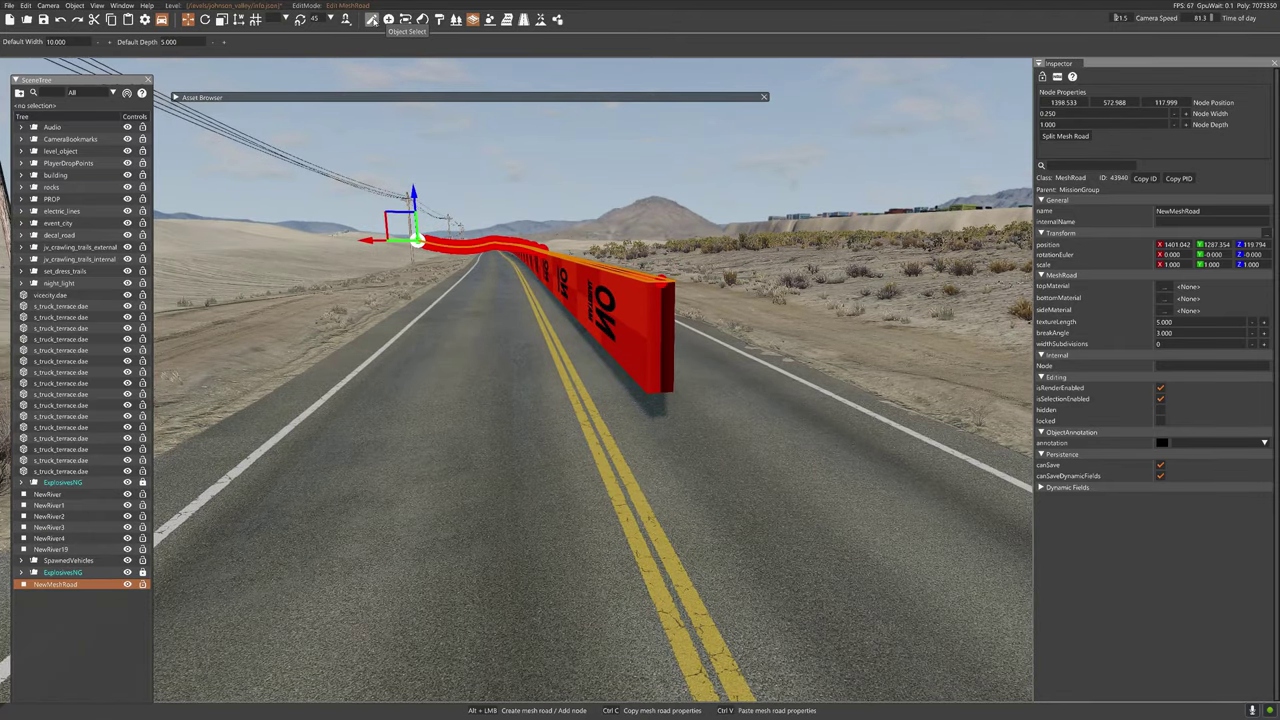
click(372, 20)
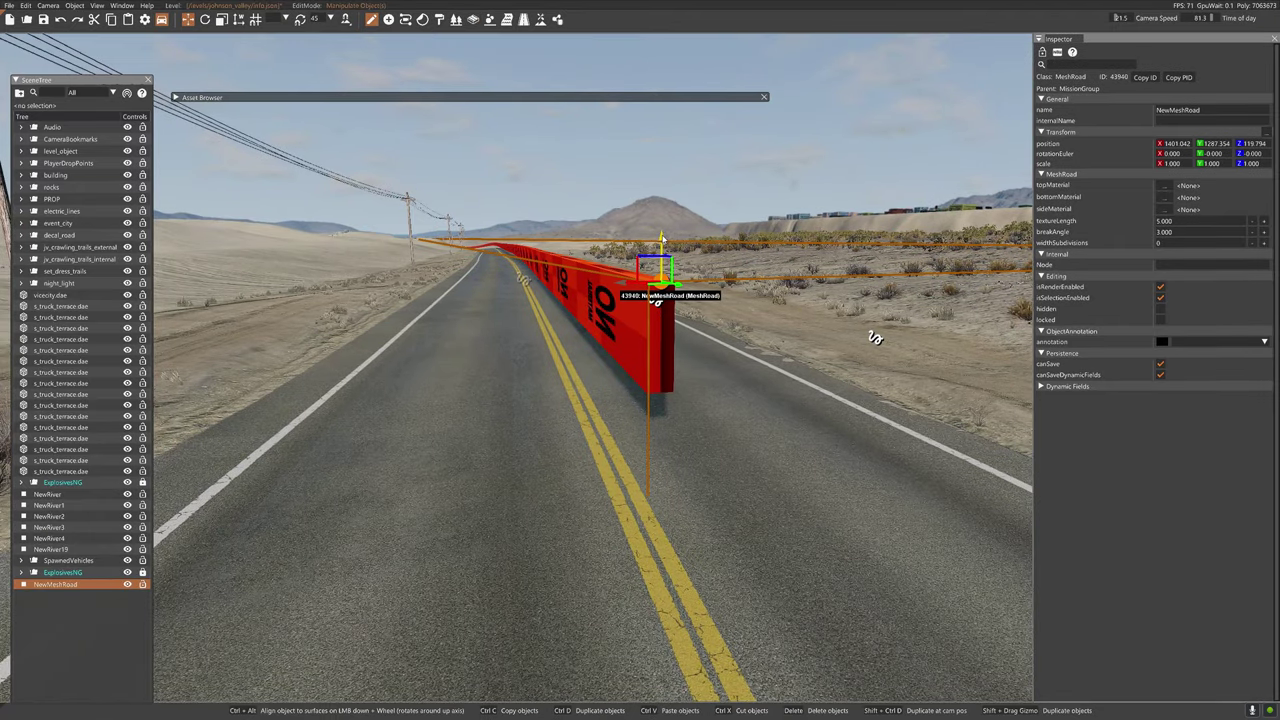
drag(661, 243, 687, 418)
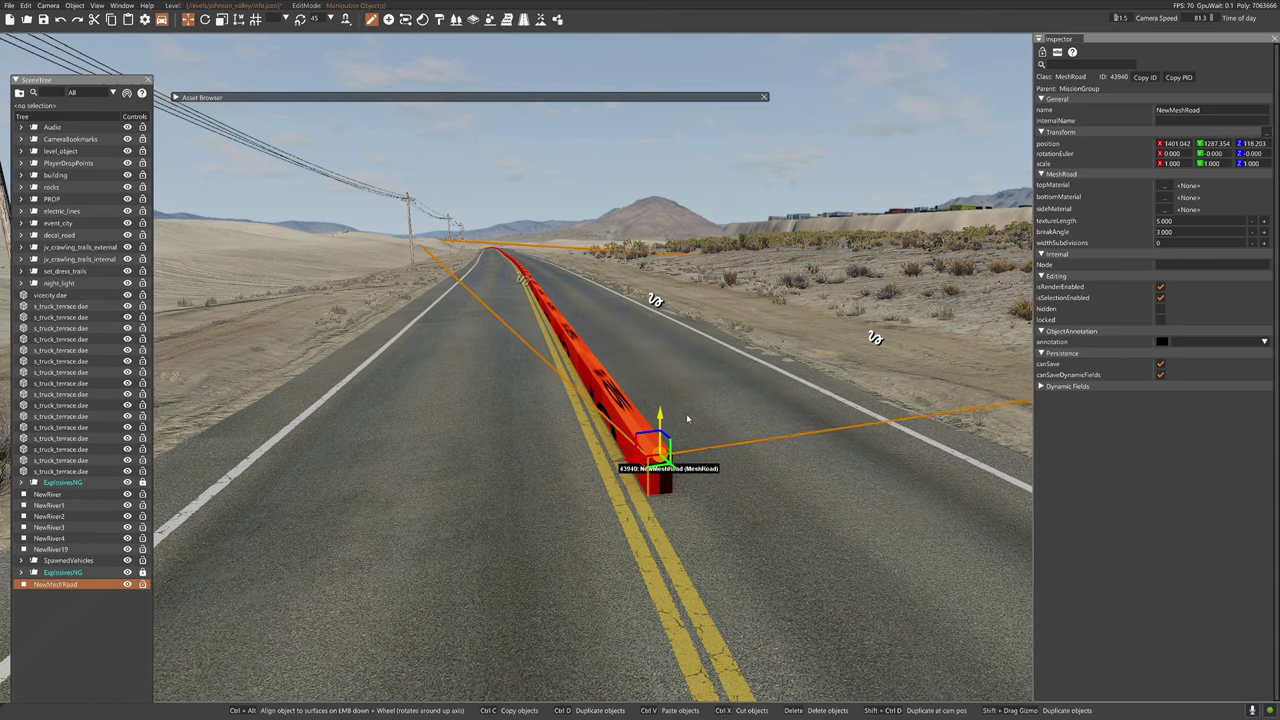
- Follow the lowered mesh road along the highway to check how it sits on the asphalt over its length
right_drag(686, 417, 434, 306)
key(w)
key(w)
key(w)
key(w)
key(w)
key(w)
key(w)
right_drag(654, 384, 1000, 396)
key(w)
right_drag(400, 335, 544, 313)
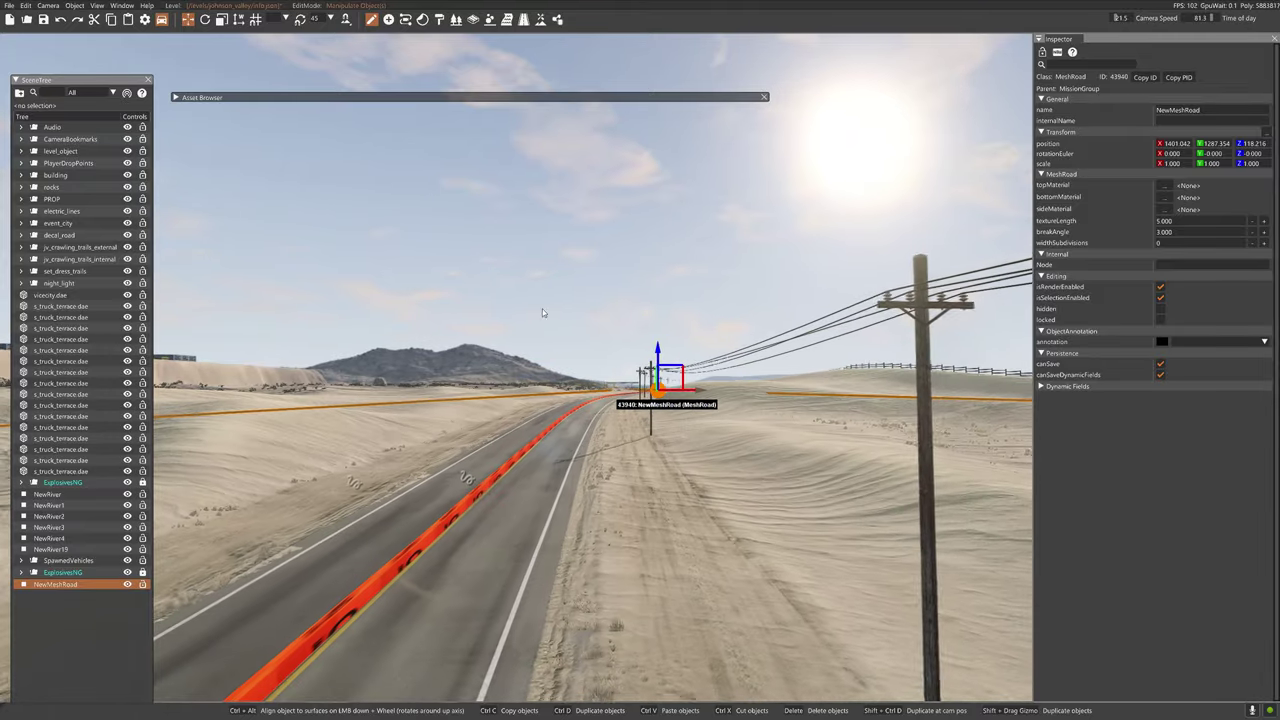
- Switch back to mesh road editing and move the first node sideways, closer to the double yellow line
click(476, 22)
key(w)
right_drag(600, 440, 600, 456)
right_drag(652, 352, 574, 425)
key(w)
key(s)
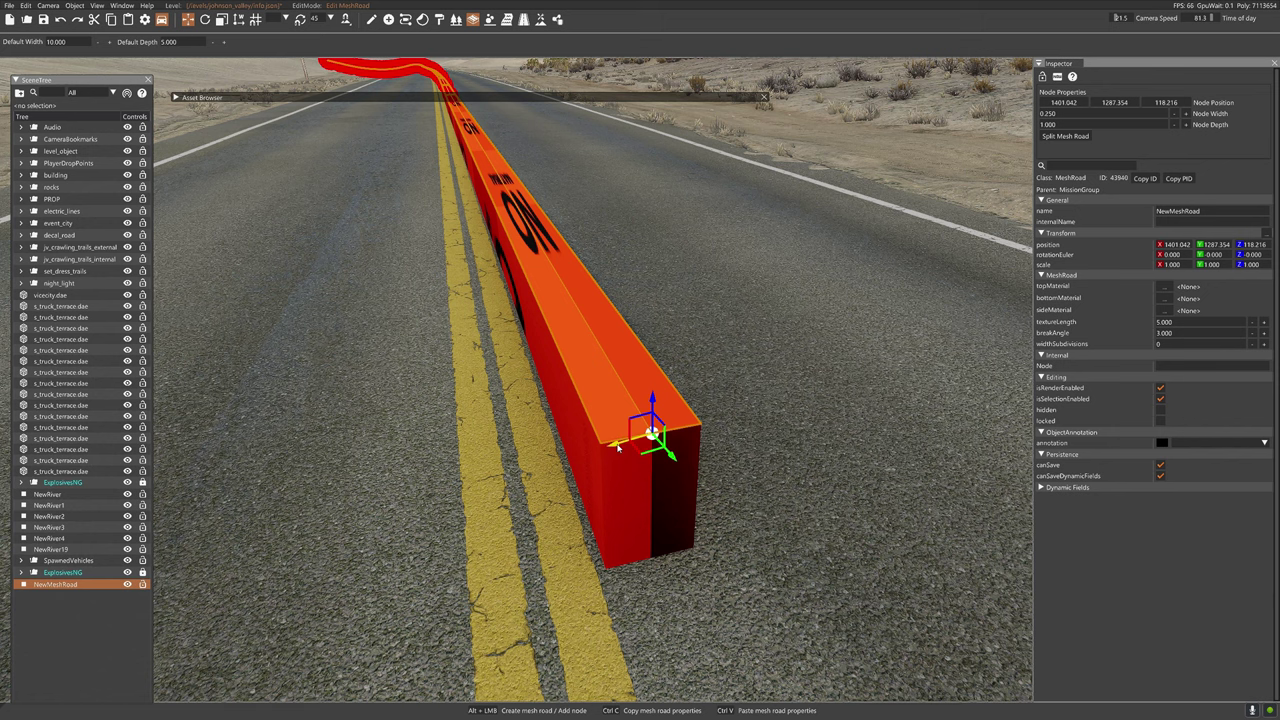
drag(618, 448, 611, 452)
- Align the next nodes after the start of the mesh road with the edge of the double yellow line
mouse_move(608, 452)
right_down()
mouse_move(560, 352)
mouse_move(584, 438)
mouse_move(621, 462)
right_up()
key(w)
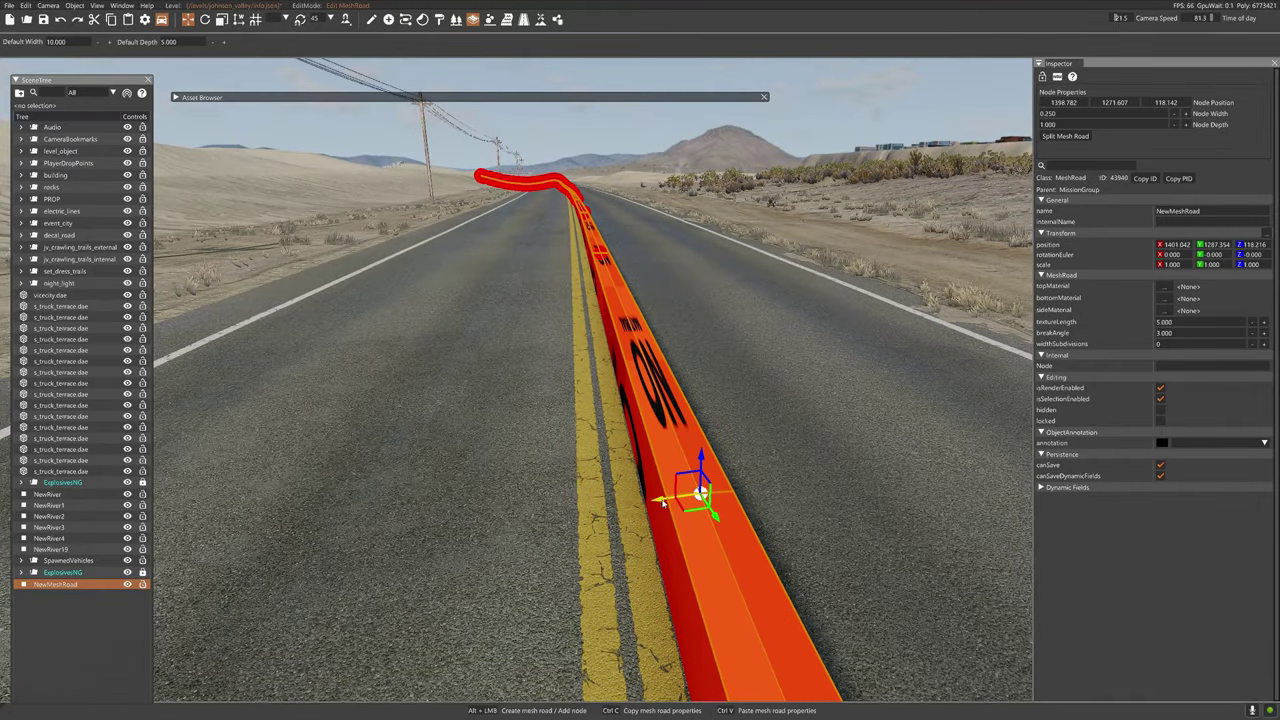
right_drag(662, 503, 626, 416)
key(w)
key(w)
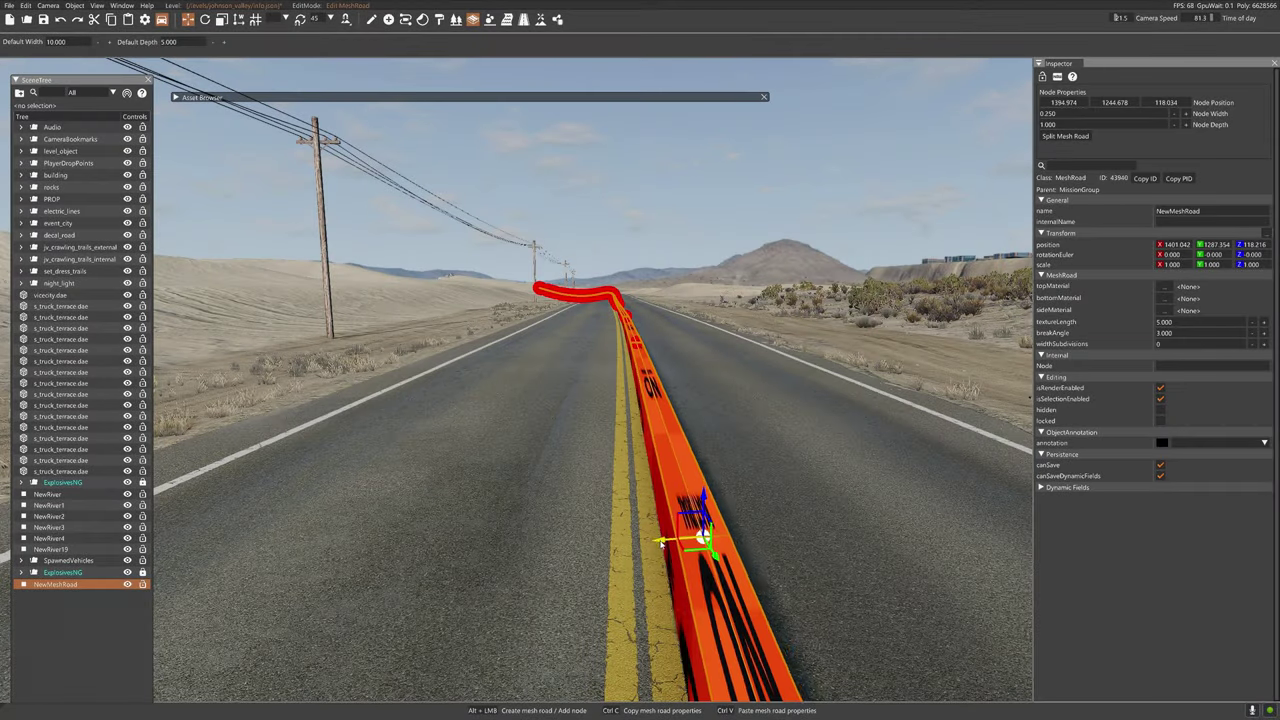
key(w)
mouse_move(661, 543)
right_down()
mouse_move(724, 523)
mouse_move(690, 450)
right_up()
key(w)
click(724, 603)
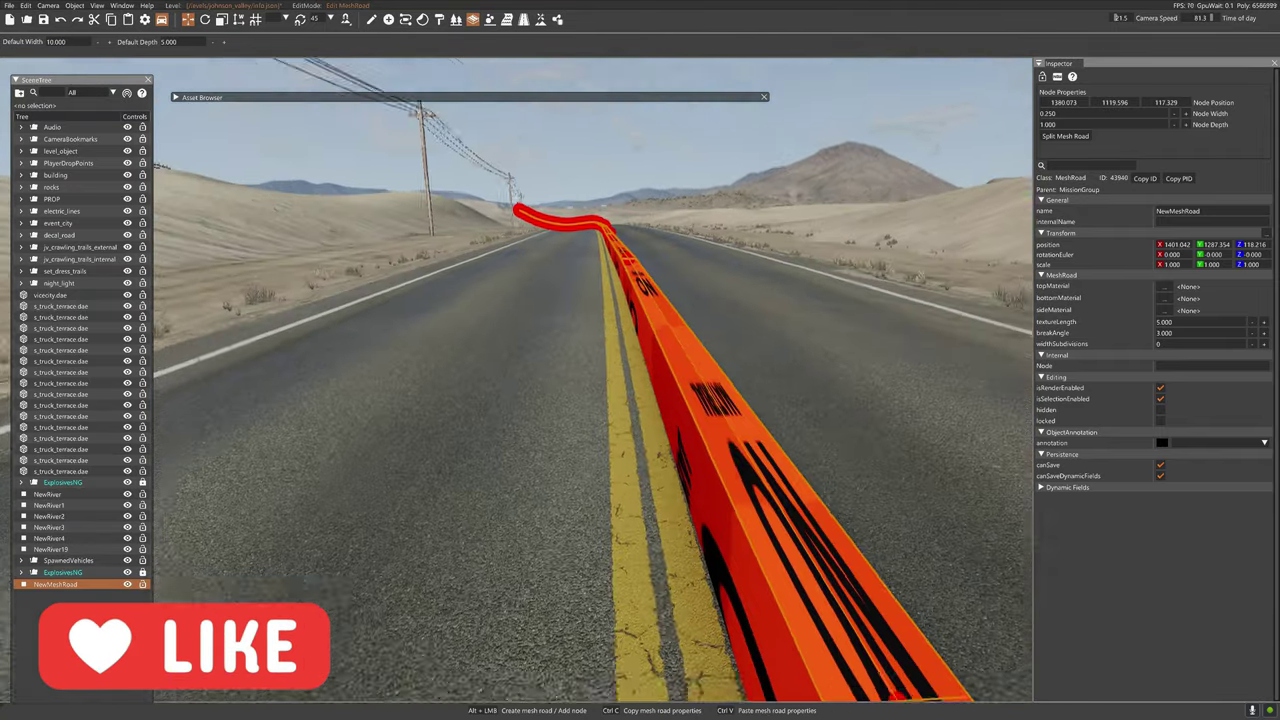
- Nudge the nodes from about Y 1120 onward sideways, one after another, to follow the yellow centre line
right_drag(706, 440, 730, 490)
click(749, 451)
click(714, 500)
drag(709, 457, 686, 500)
mouse_move(686, 500)
right_down()
mouse_move(680, 430)
mouse_move(690, 480)
right_up()
click(734, 514)
drag(701, 519, 692, 519)
right_drag(692, 519, 715, 505)
click(720, 509)
- Continue shifting successive nodes toward the centre line up to about Y 1057, before the bend
drag(688, 511, 680, 511)
right_drag(680, 511, 750, 520)
click(771, 527)
drag(731, 528, 724, 528)
right_drag(724, 528, 745, 545)
click(766, 566)
drag(722, 568, 714, 568)
right_drag(714, 568, 735, 590)
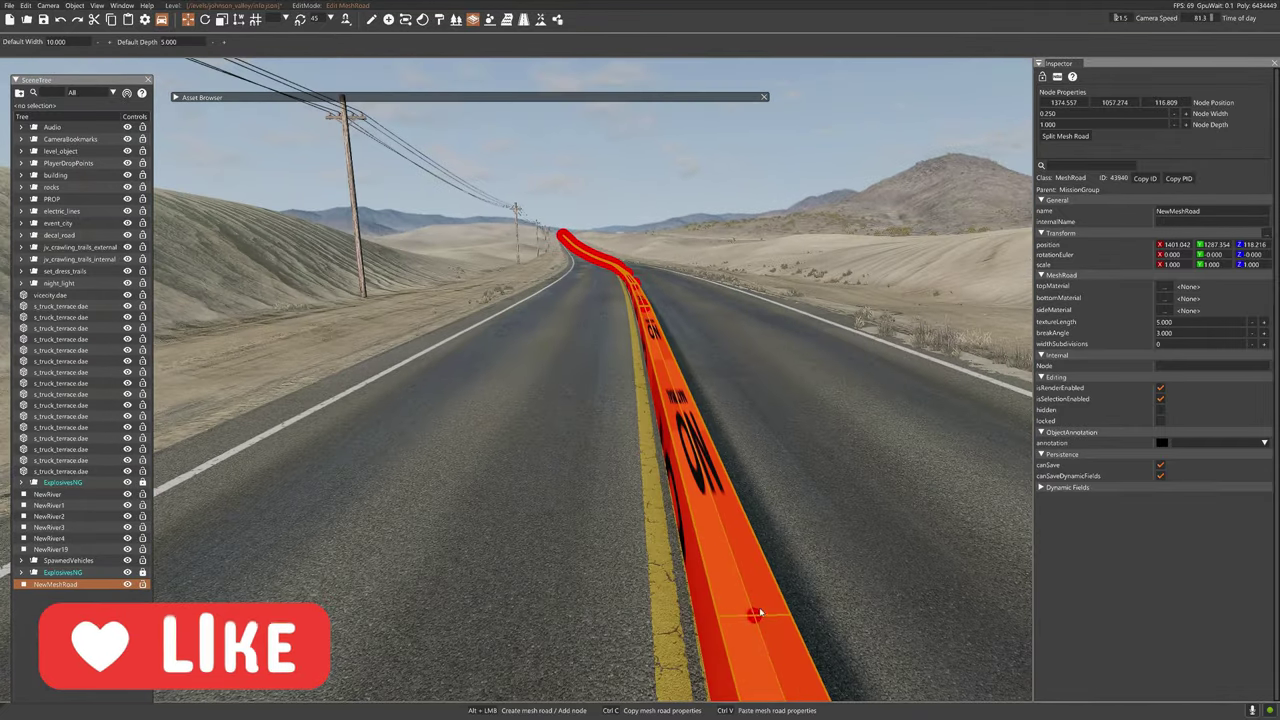
- Align the remaining nodes through the bend and move the last node to about X 1398.78, toward the dashed line
click(790, 614)
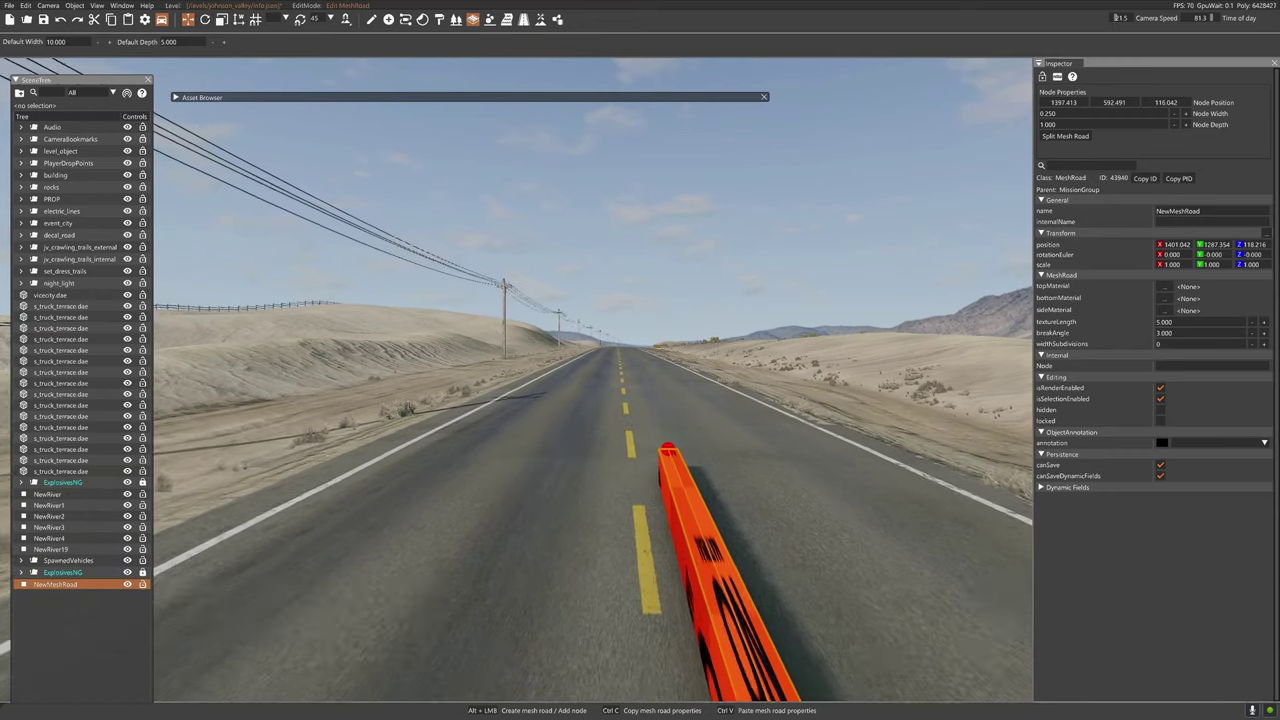
key(w)
right_drag(640, 370, 639, 486)
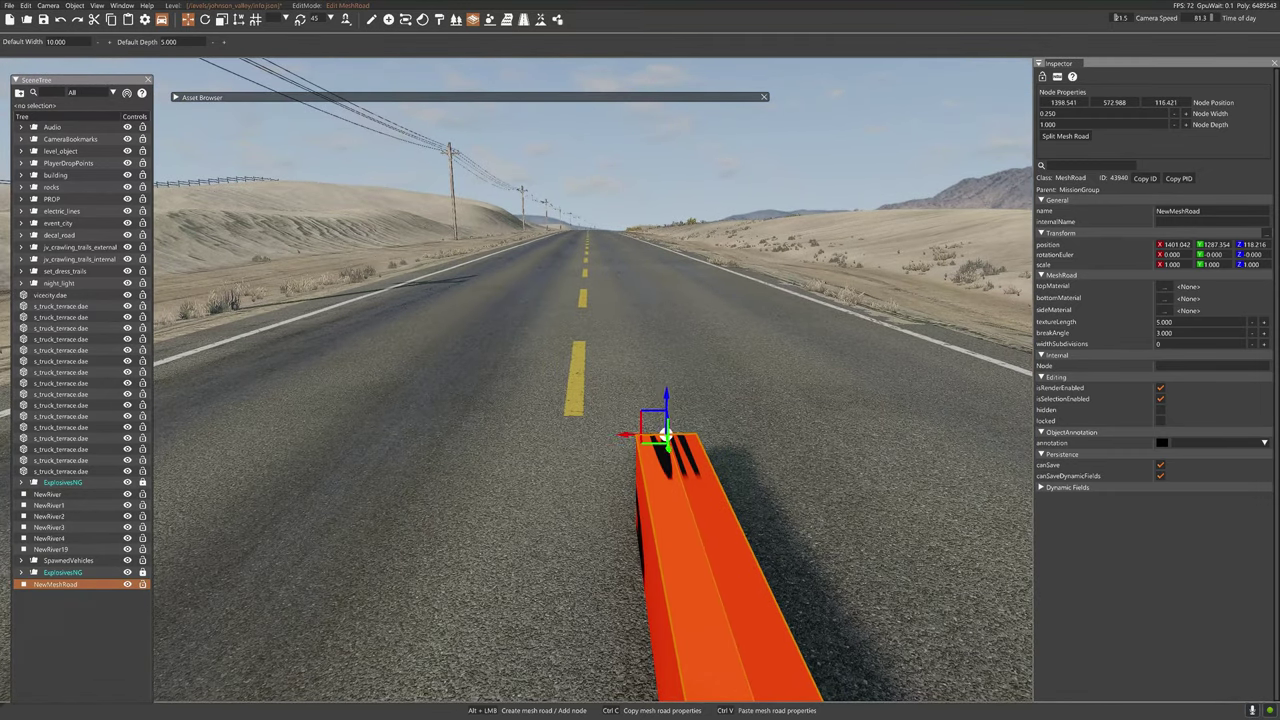
right_drag(651, 352, 651, 397)
key(s)
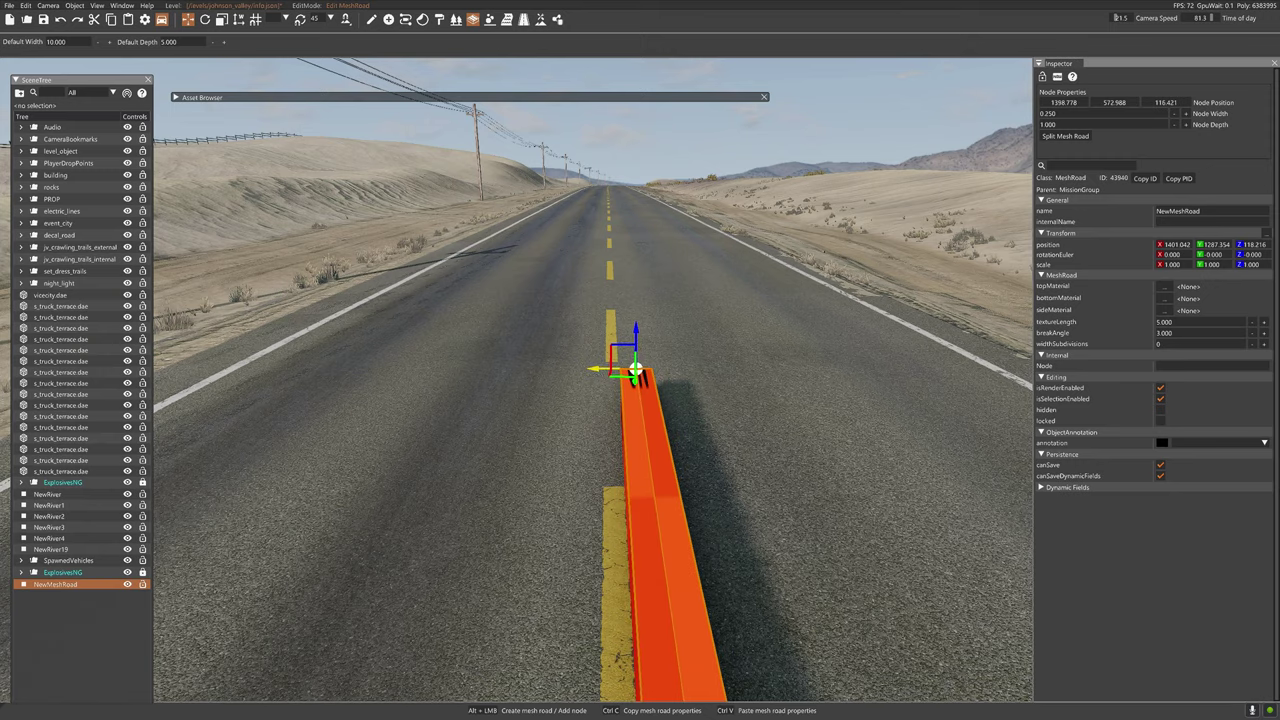
- Check the mesh road back toward its start and move the node at about Y 1007 sideways to X 1372.62
right_drag(640, 372, 1045, 325)
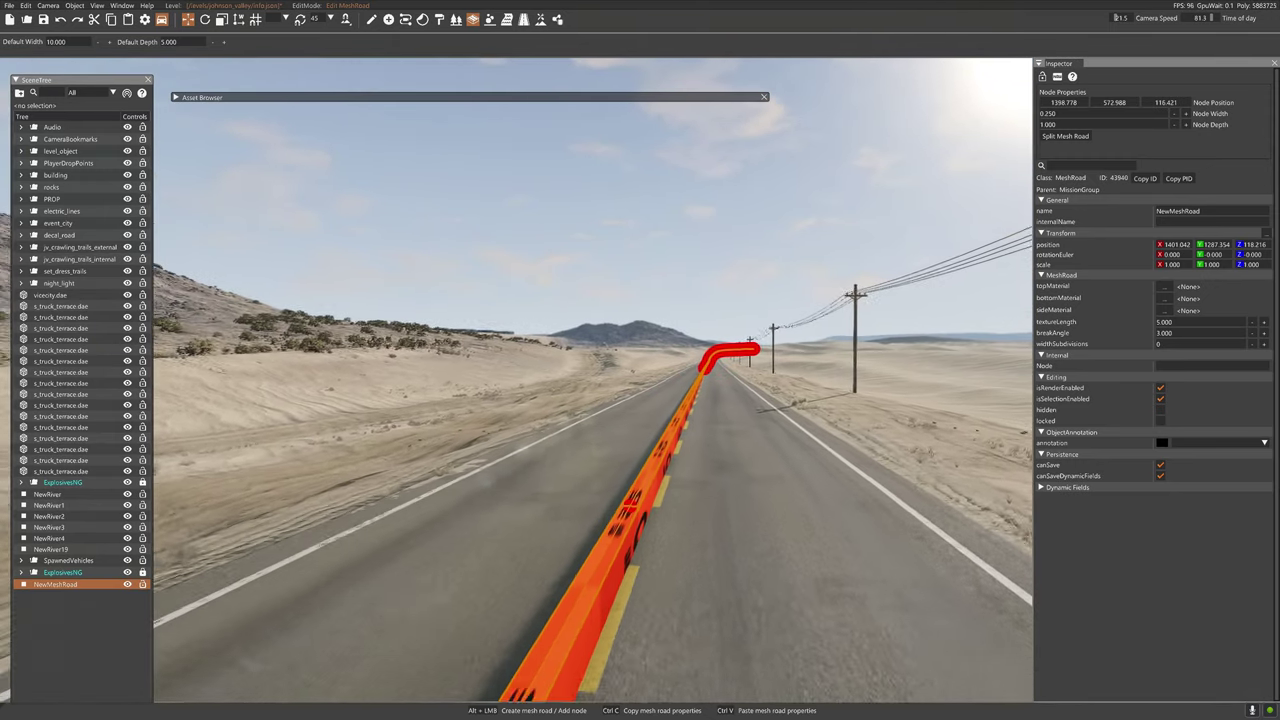
right_drag(640, 372, 698, 365)
key(w)
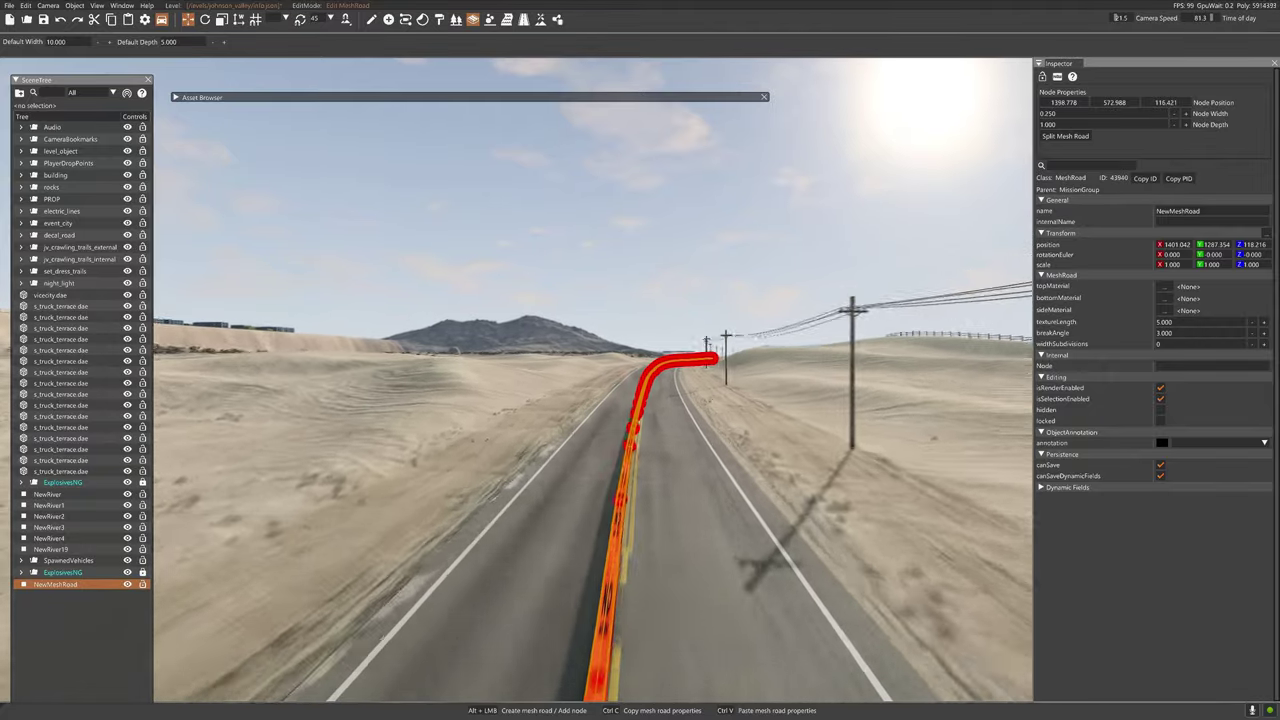
key(w)
right_drag(640, 372, 650, 290)
key(s)
key(w)
key(s)
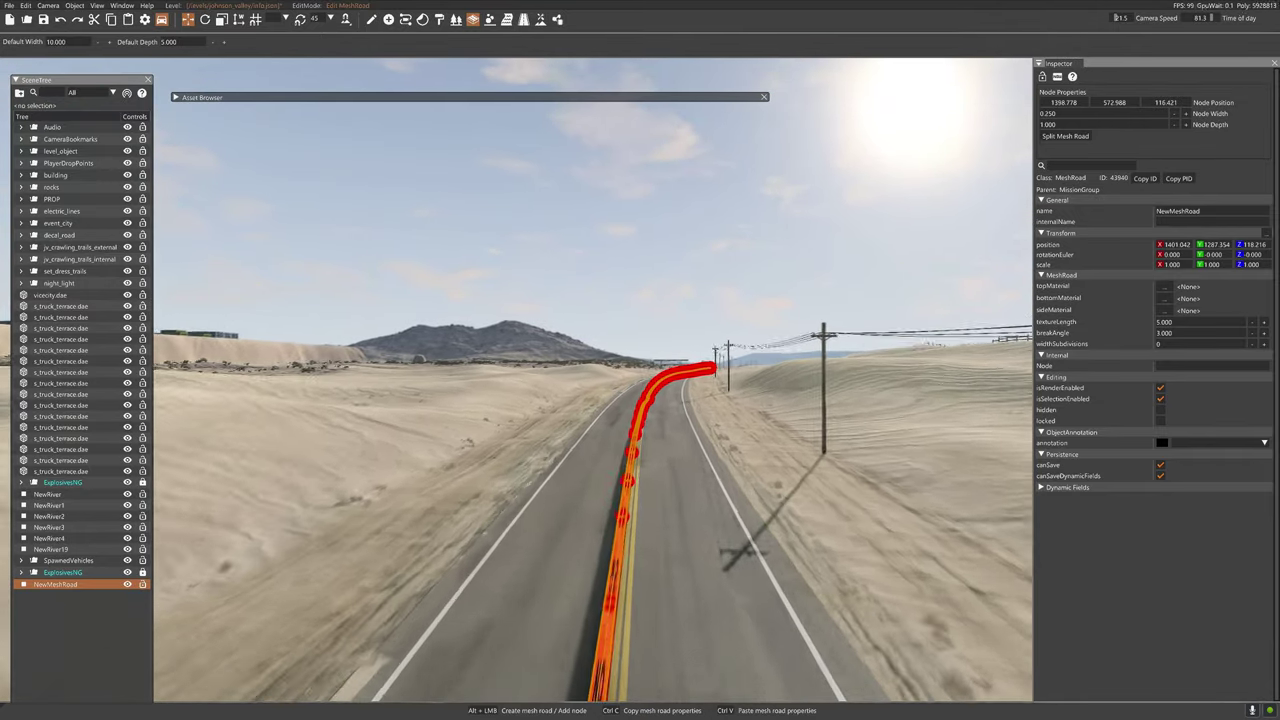
key(w)
right_drag(640, 372, 644, 490)
key(w)
right_drag(646, 388, 643, 396)
key(d)
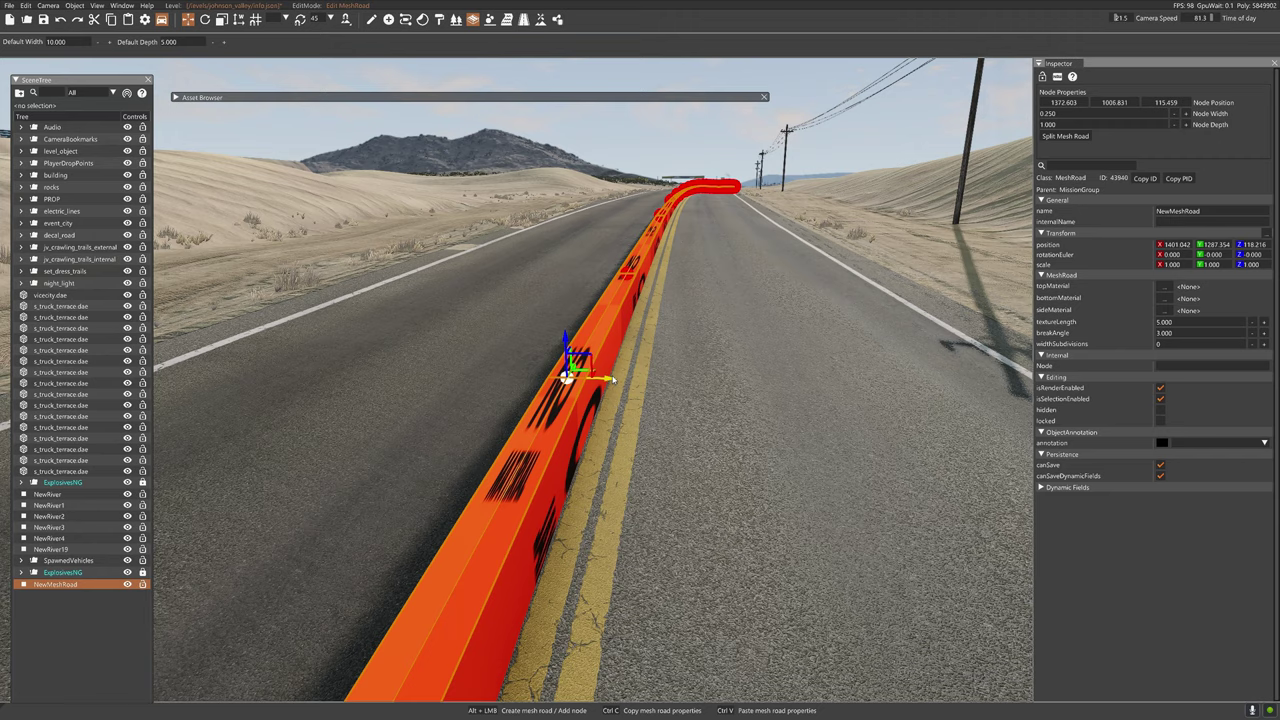
right_drag(582, 372, 141, 290)
key(d)
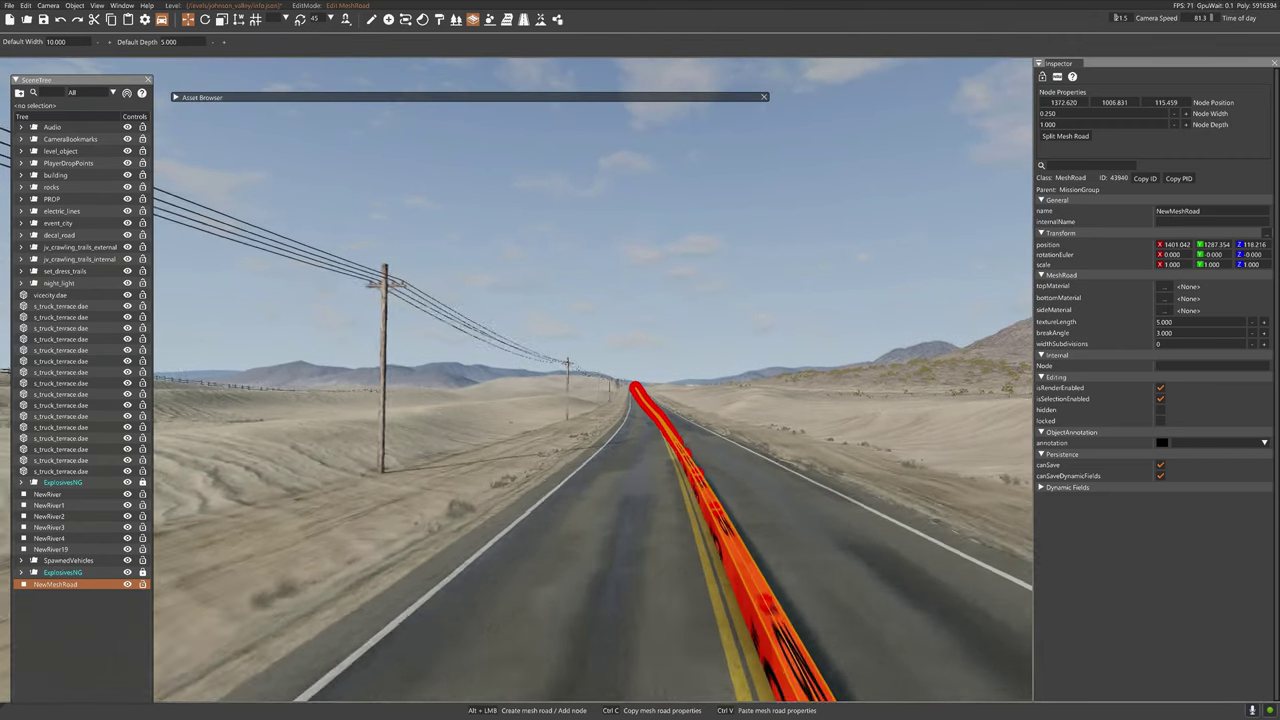
- Return to the parked train, select it with the object manipulation tool and move it along the road to about Y 1291.5
key(w)
right_drag(600, 380, 1000, 400)
key(w)
key(w)
key(w)
key(w)
mouse_move(598, 408)
right_down()
mouse_move(578, 440)
mouse_move(604, 431)
mouse_move(602, 450)
mouse_move(604, 415)
mouse_move(590, 432)
mouse_move(410, 470)
right_up()
key(w)
key(w)
key(w)
key(d)
key(w)
key(w)
click(372, 20)
click(499, 455)
key(s)
key(d)
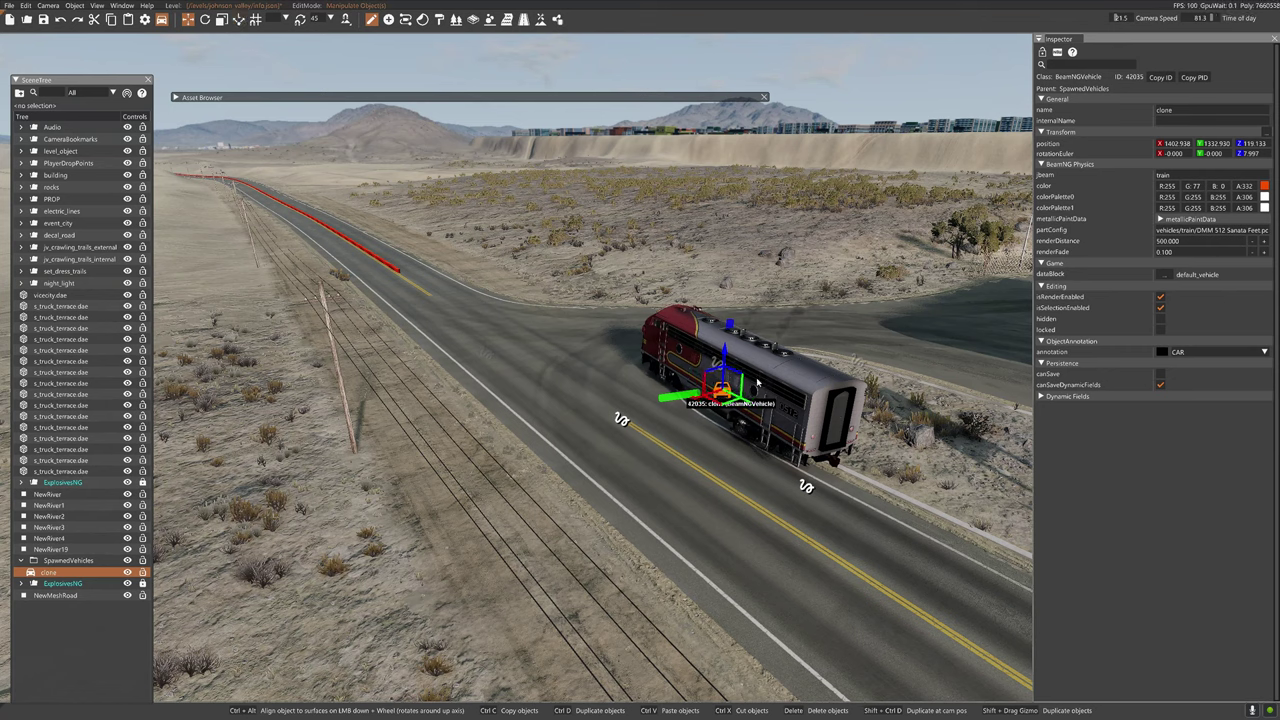
drag(757, 405, 374, 293)
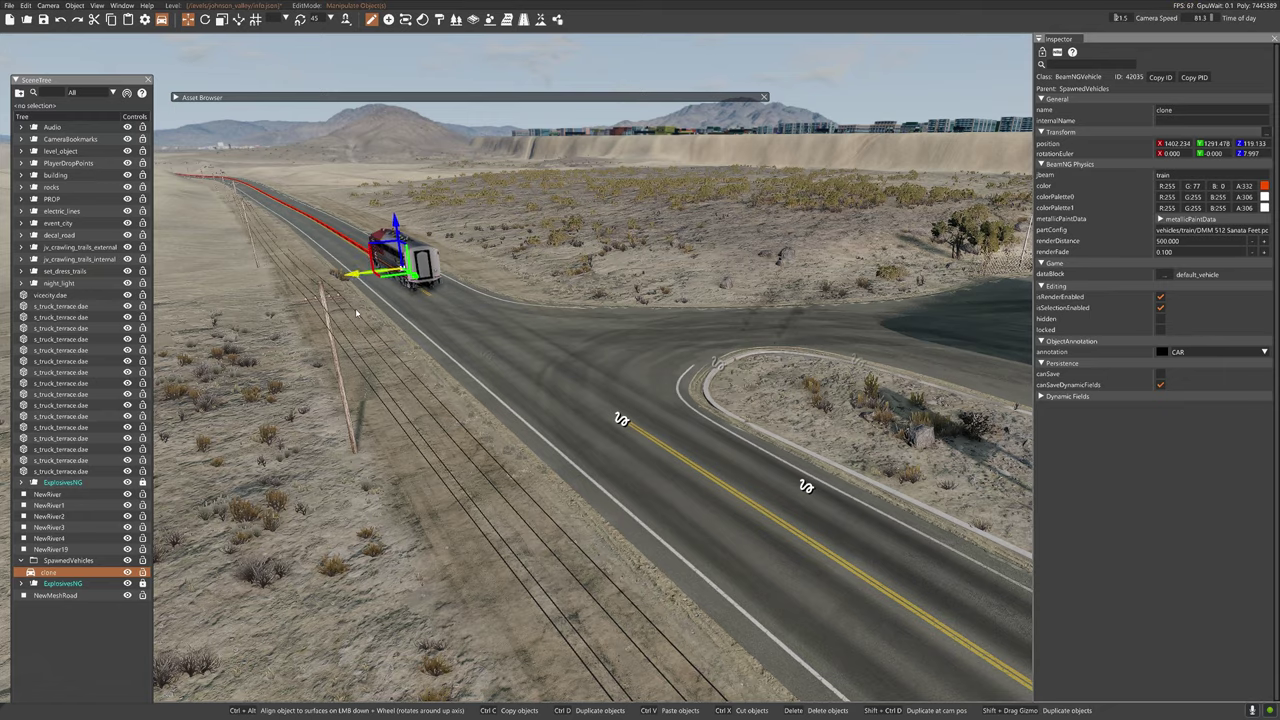
- Position the train beside the mesh road's start at about X 1401.31, Y 1280.89 and raise it to about Z 119.84
key(w)
right_drag(363, 326, 240, 365)
key(s)
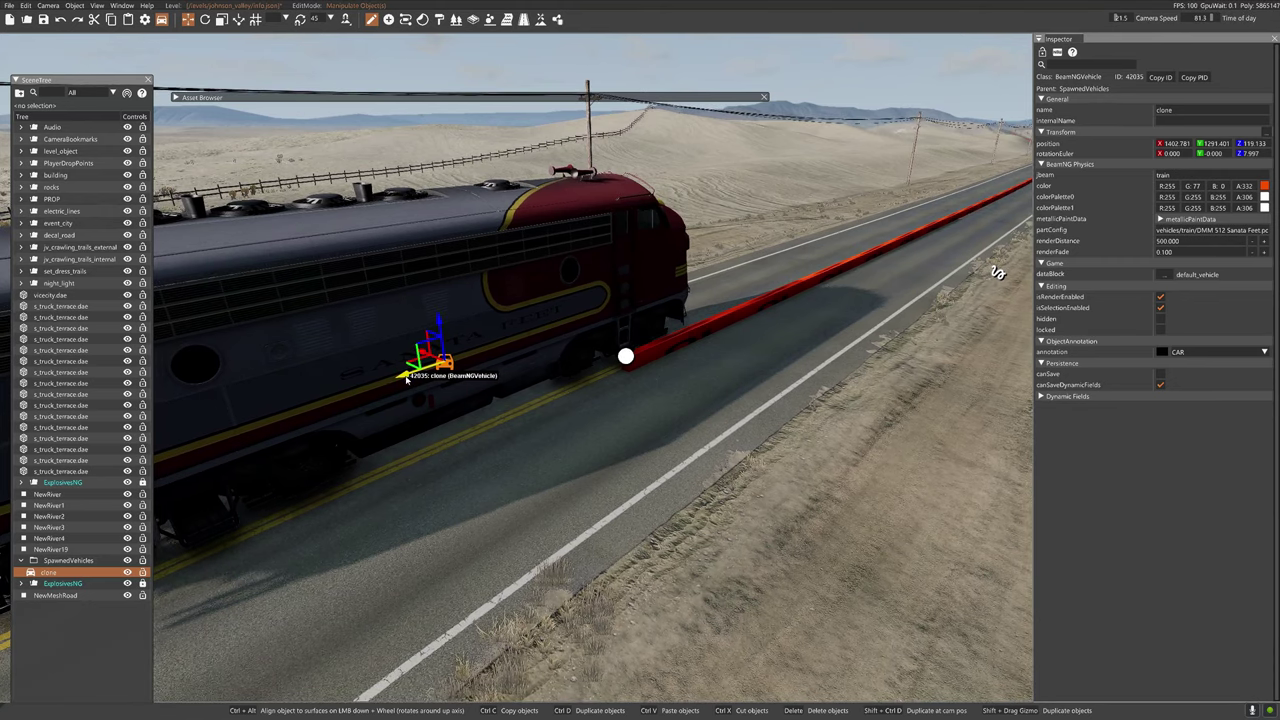
drag(406, 379, 723, 310)
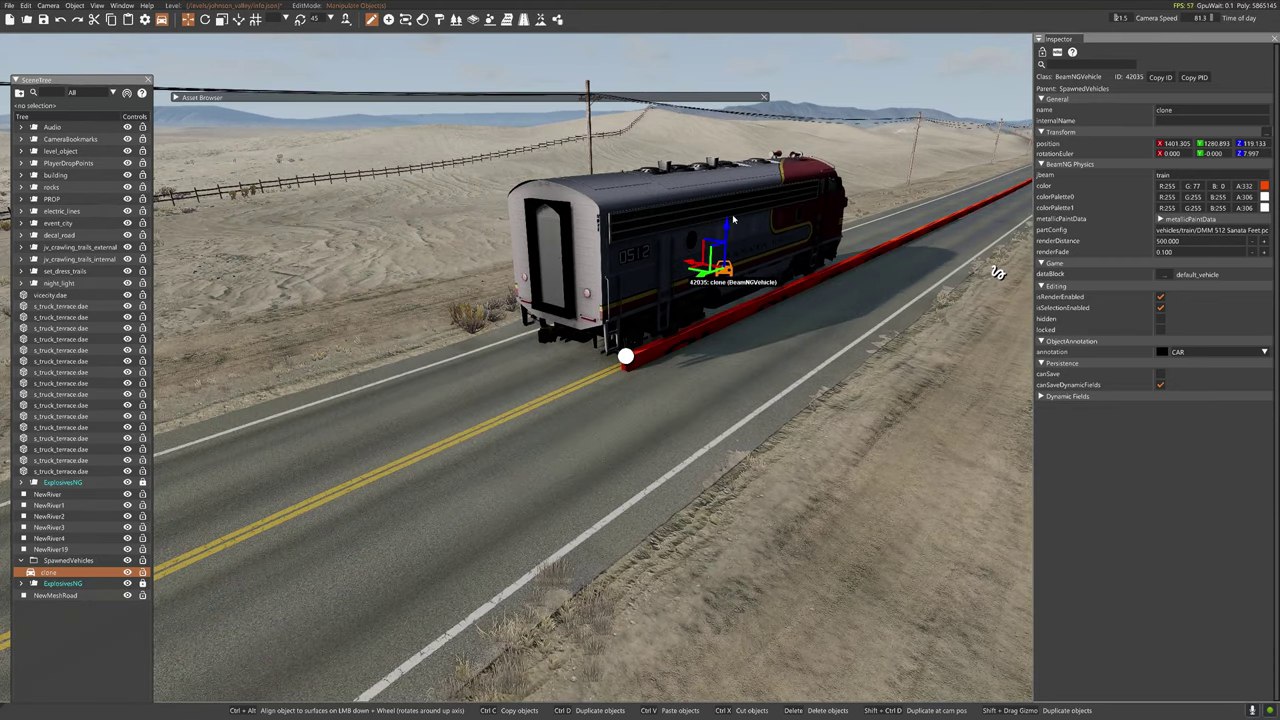
drag(728, 228, 623, 131)
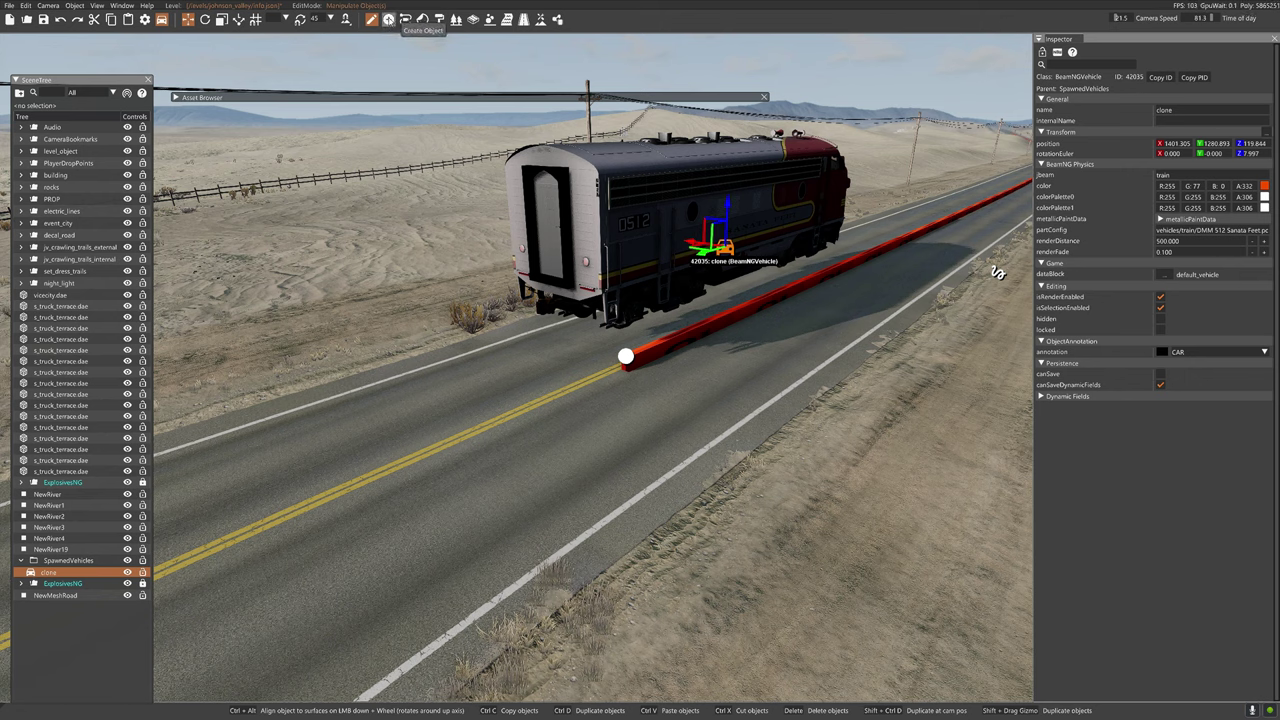
- Create a point light beside the train at about X 1400.34, Y 1282.55 and select it for editing
click(389, 20)
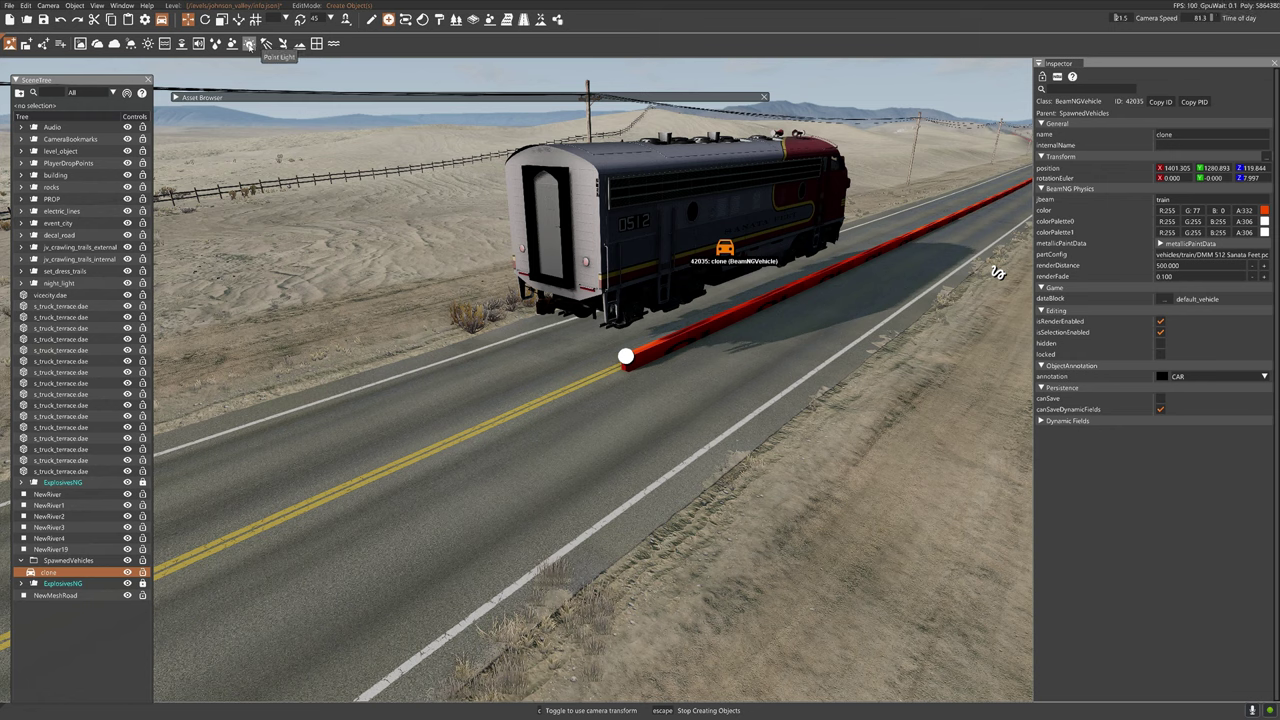
click(249, 44)
click(731, 296)
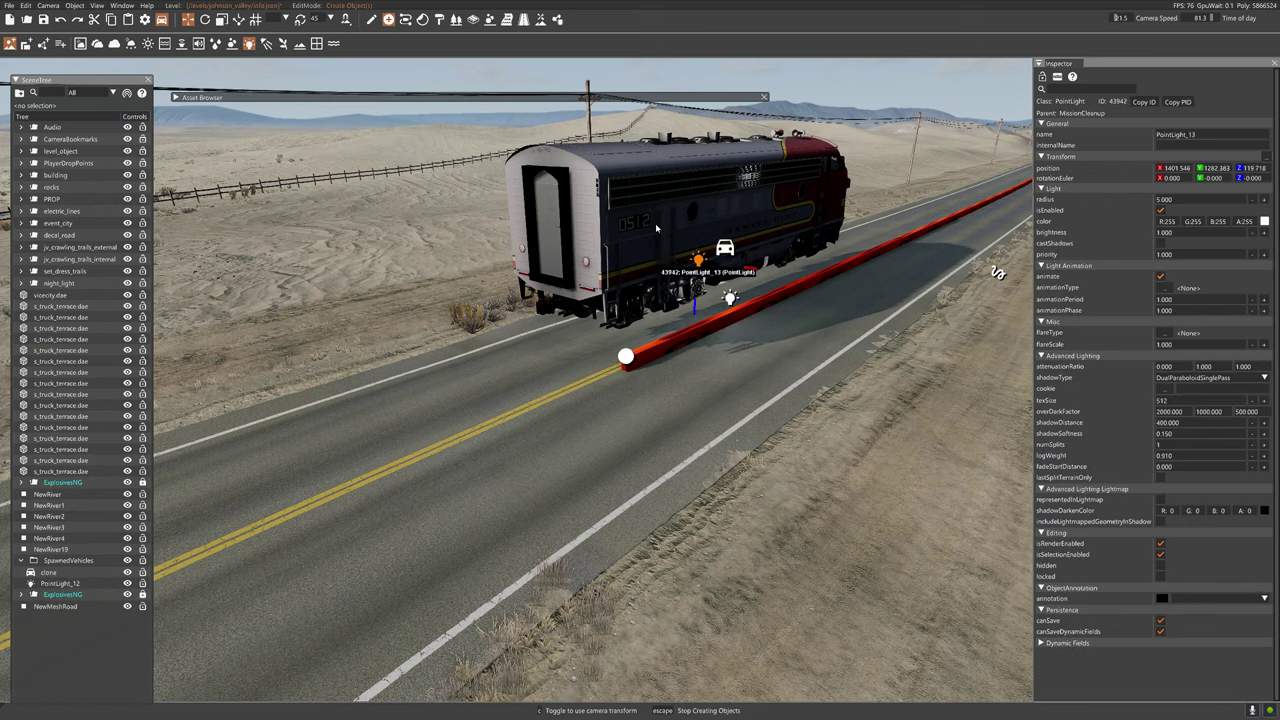
click(371, 20)
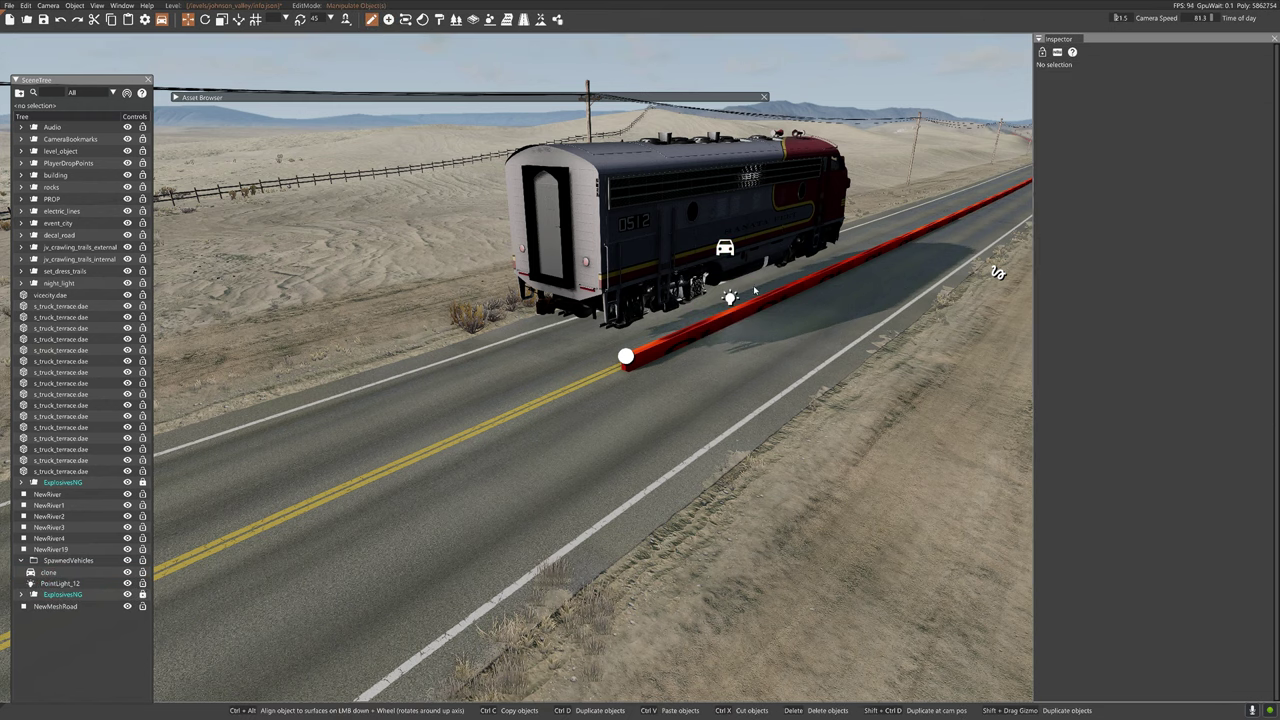
click(733, 299)
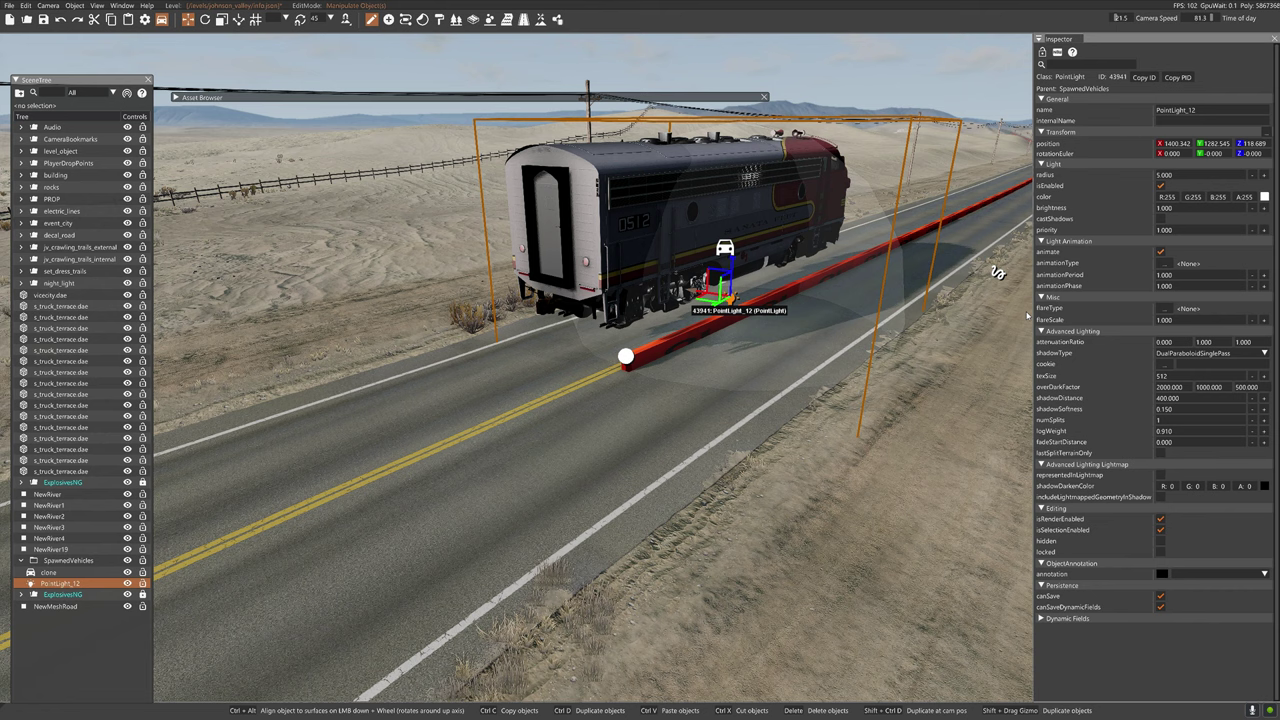
- Set the point light's brightness to 3 and its radius to 10
click(1177, 210)
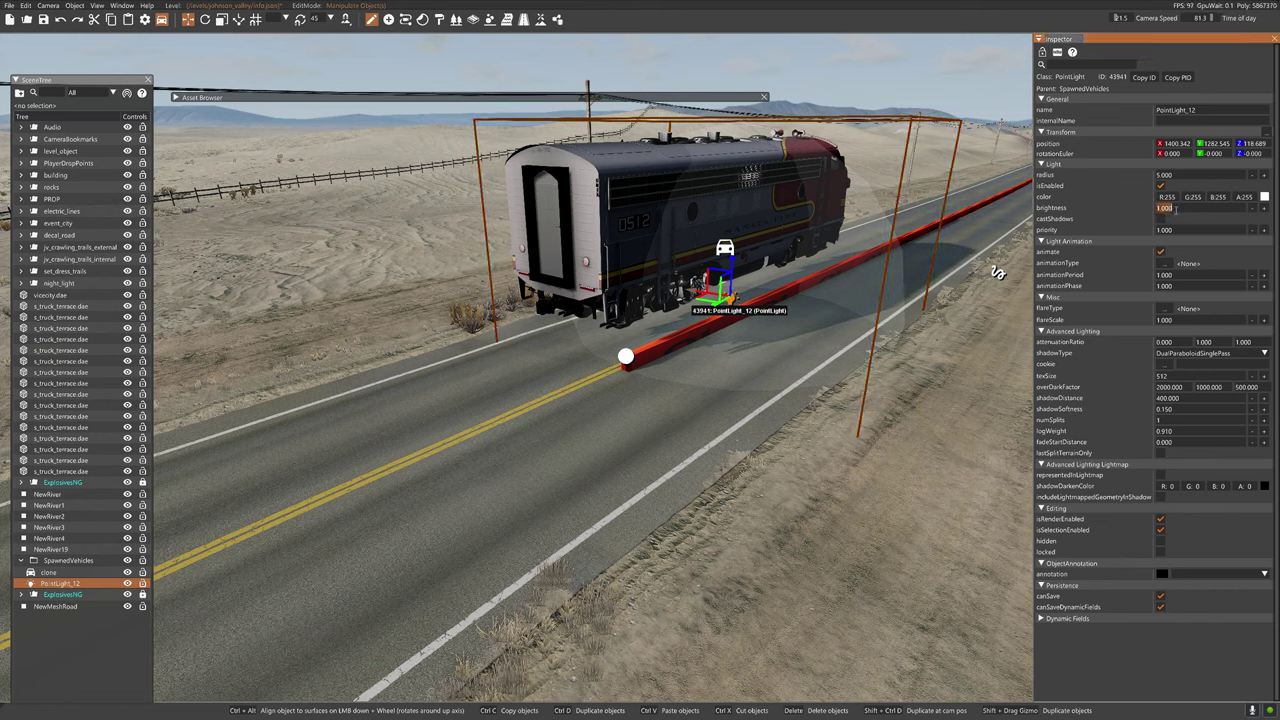
text(3)
key(Return)
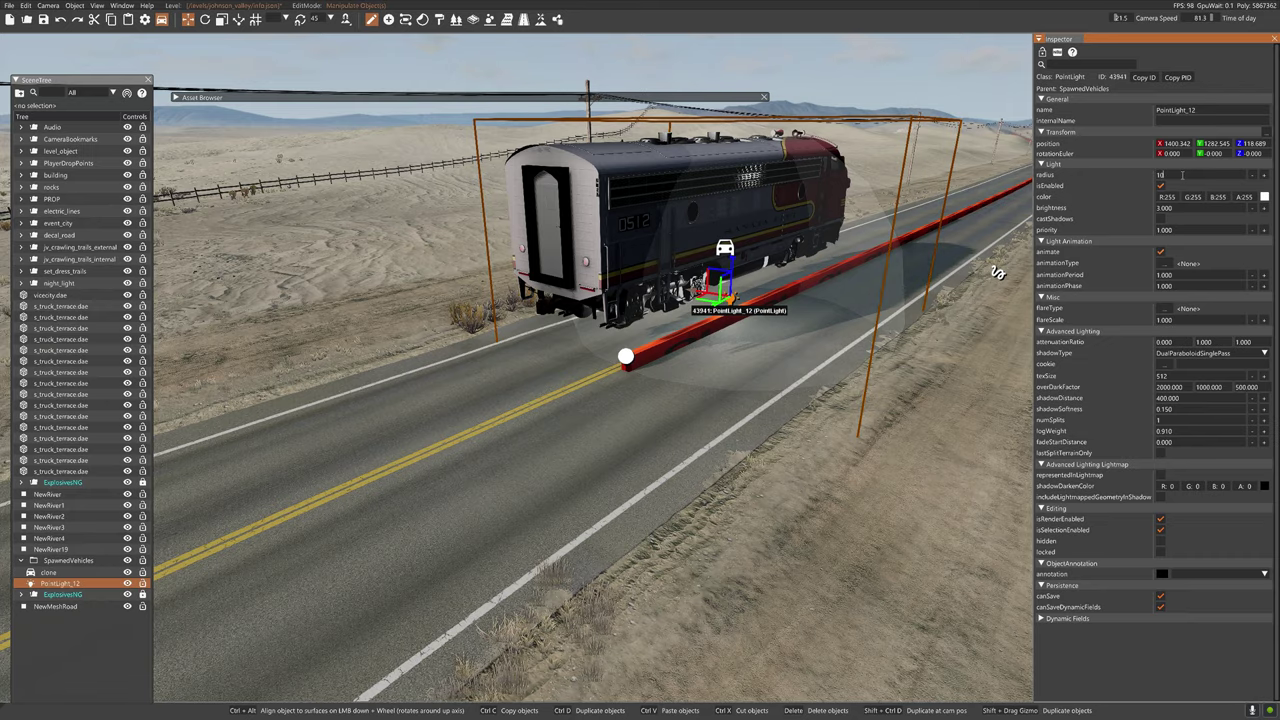
key(Return)
- Move the point light sideways underneath the train to about X 1401.16
key(w)
right_drag(912, 298, 964, 246)
key(s)
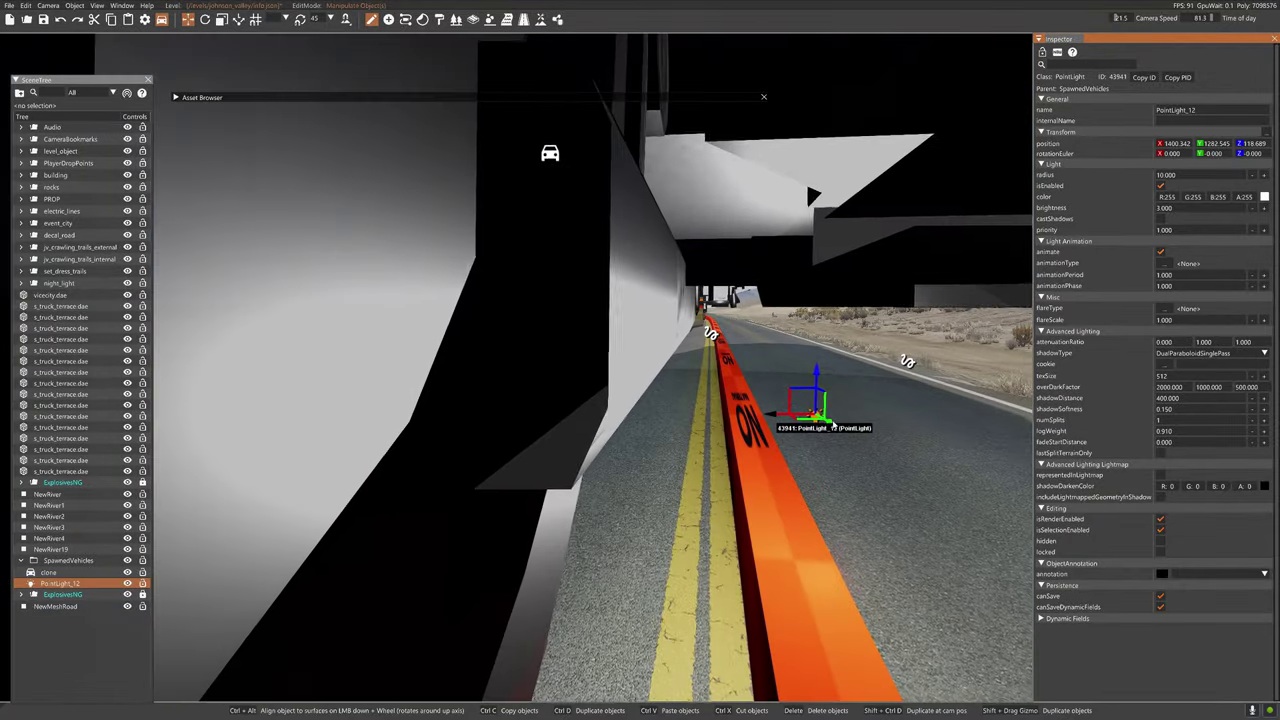
drag(770, 417, 499, 443)
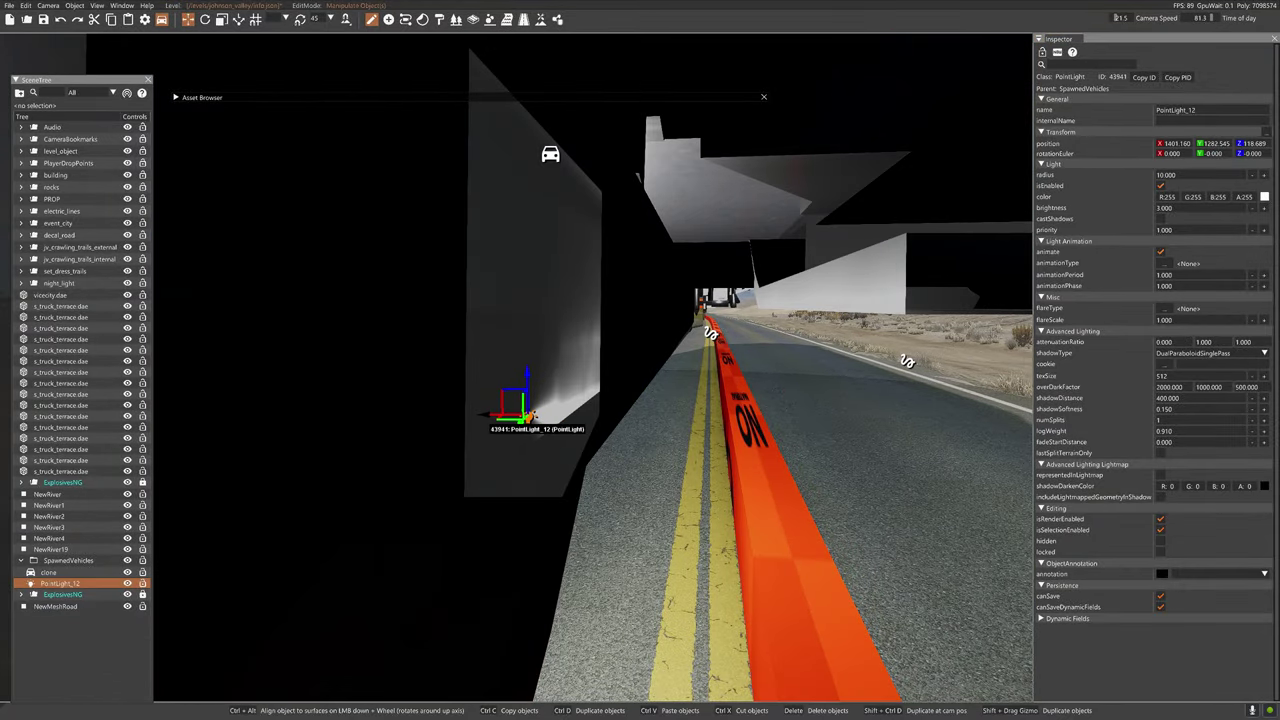
- Select the train from below, lower it to about Z 119.33 and shift it sideways to about X 1401.15
key(w)
mouse_move(530, 418)
right_down()
mouse_move(500, 412)
mouse_move(506, 394)
mouse_move(640, 340)
mouse_move(740, 345)
mouse_move(798, 325)
mouse_move(808, 366)
mouse_move(840, 385)
mouse_move(950, 367)
right_up()
key(w)
key(s)
click(805, 339)
key(a)
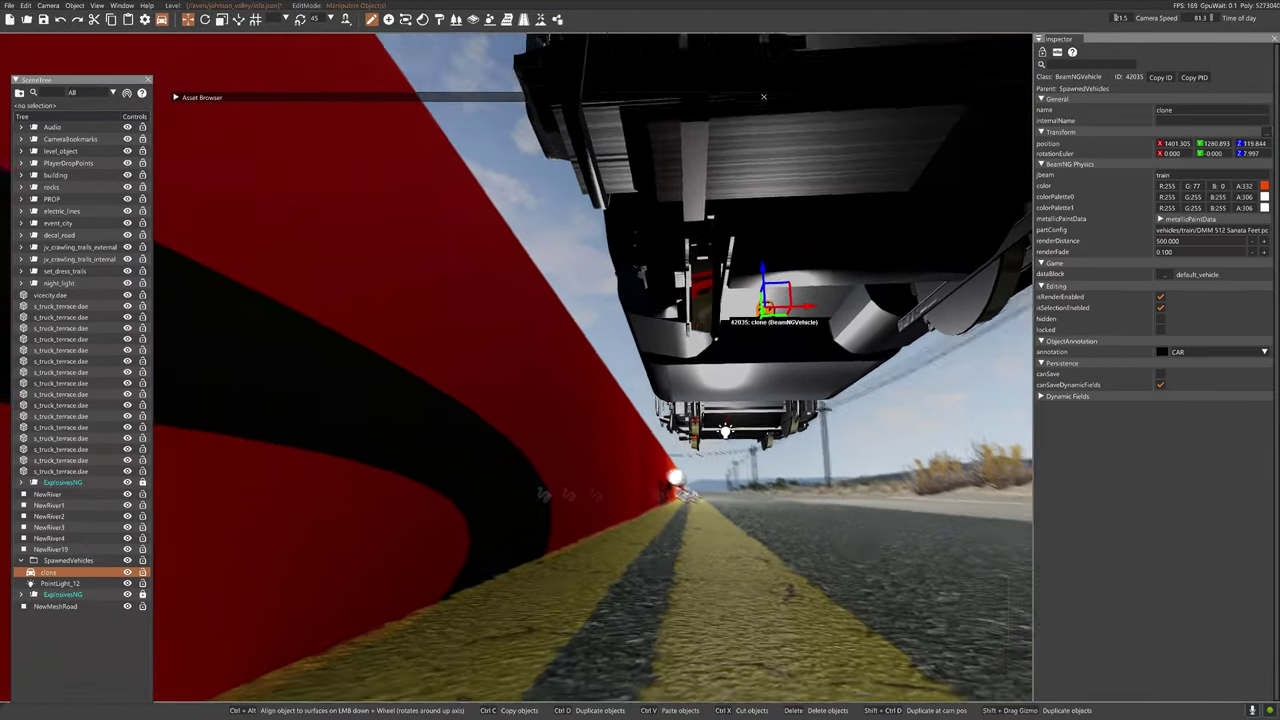
key(w)
mouse_move(760, 368)
right_down()
mouse_move(782, 350)
mouse_move(788, 430)
mouse_move(786, 384)
right_up()
key(s)
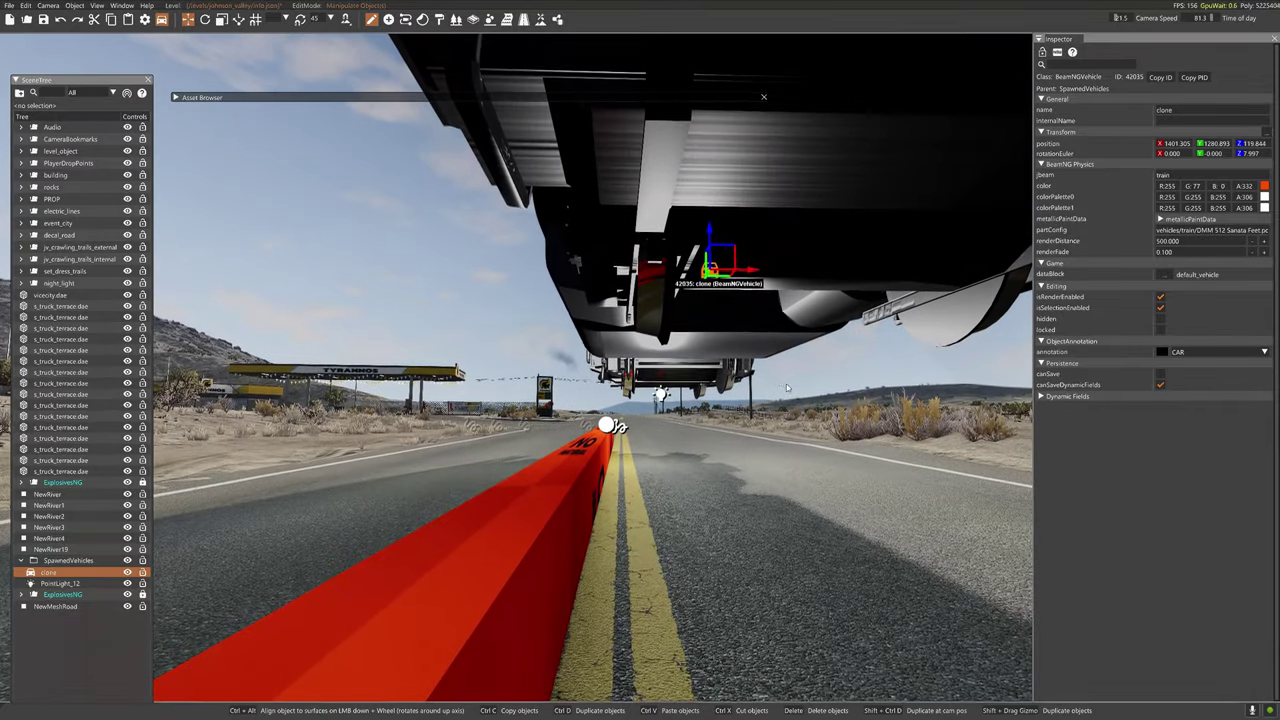
drag(710, 236, 711, 279)
drag(753, 327, 736, 330)
key(s)
right_drag(736, 330, 735, 335)
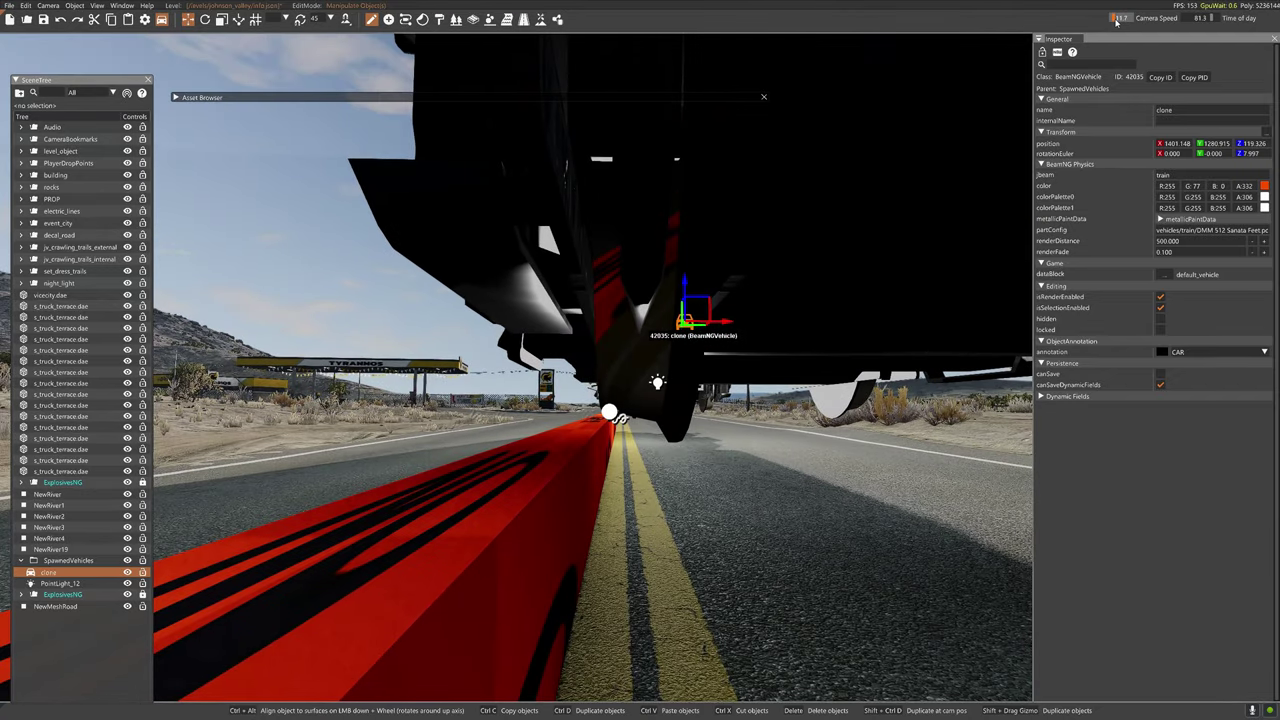
- Reduce the camera speed to 9.3 and shift the train's wheels over the barrier at about X 1400.94
key(a)
right_drag(1091, 72, 1060, 170)
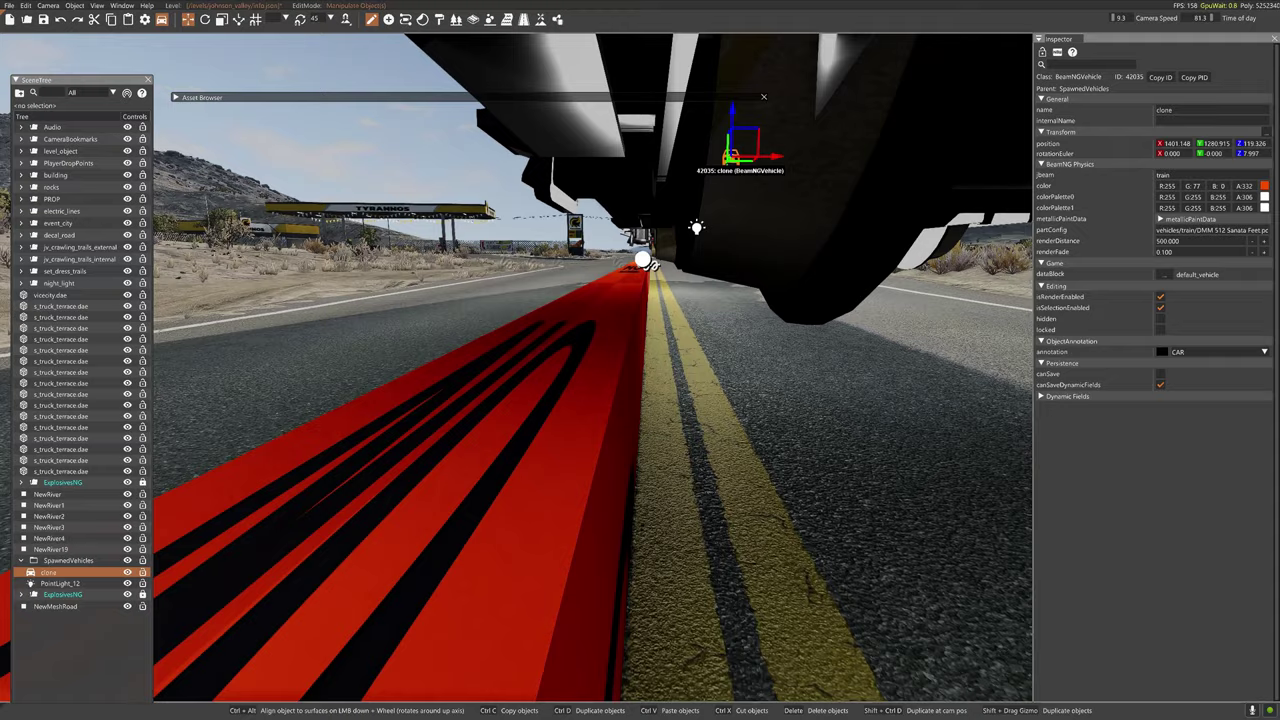
key(s)
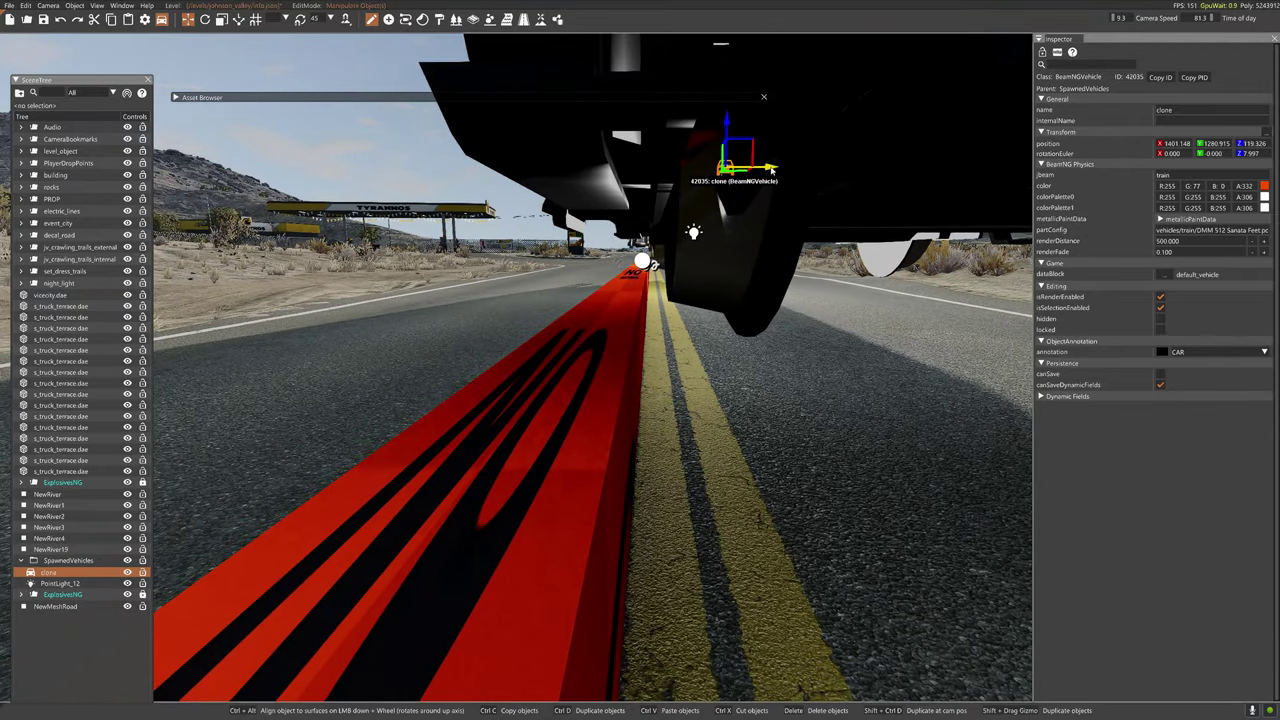
drag(772, 171, 751, 178)
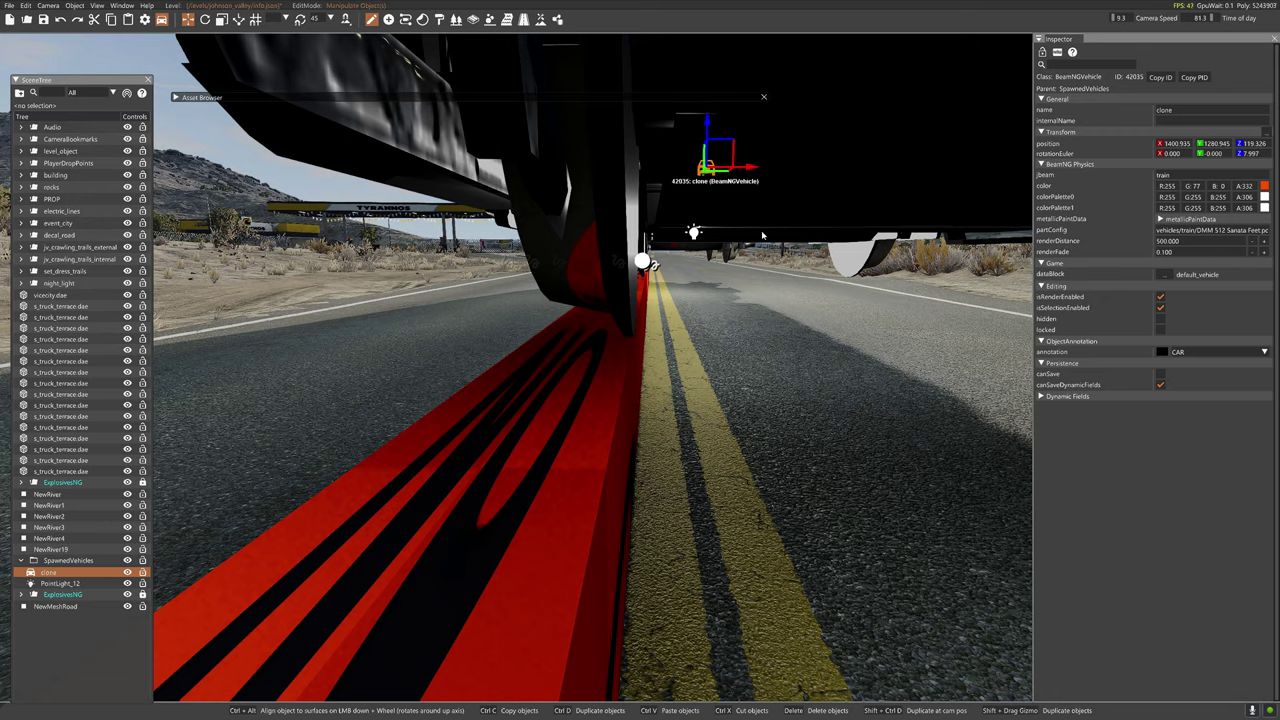
- Lower the train toward the barrier's top to about Z 119.19 and fine-tune its sideways position to about X 1400.91
key(w)
right_drag(762, 235, 655, 304)
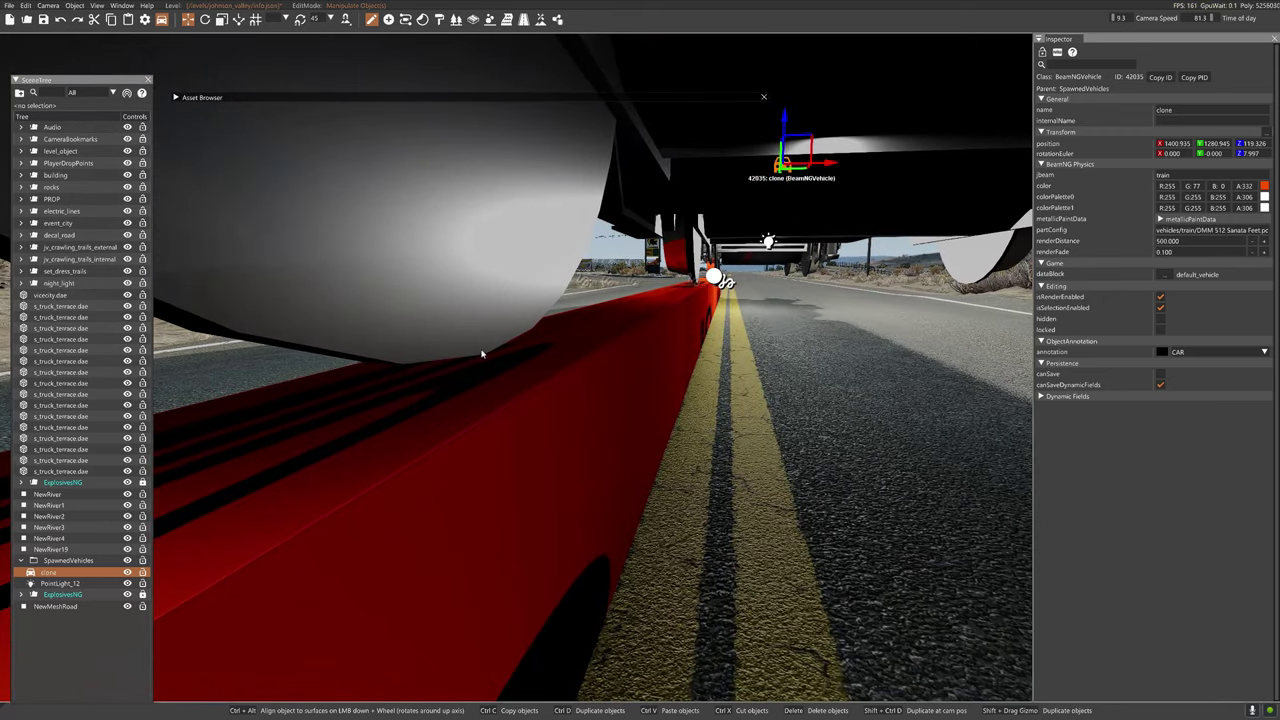
key(s)
right_drag(516, 427, 503, 373)
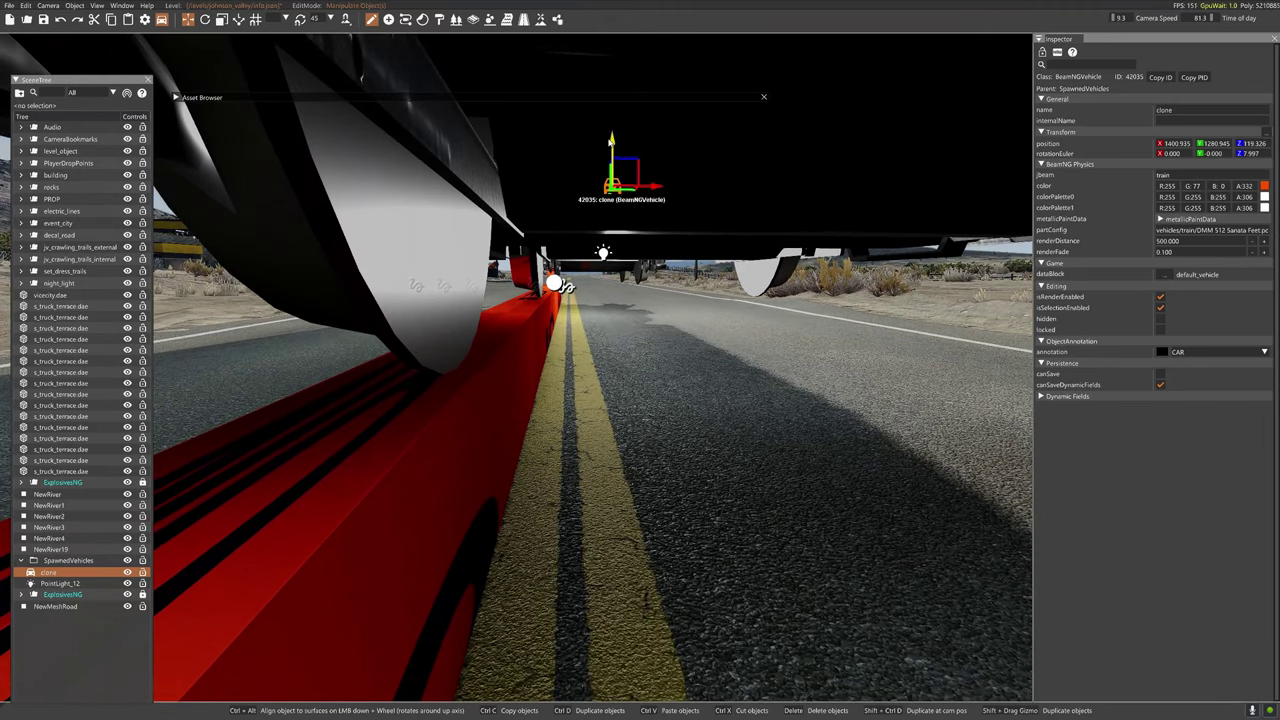
drag(613, 145, 615, 160)
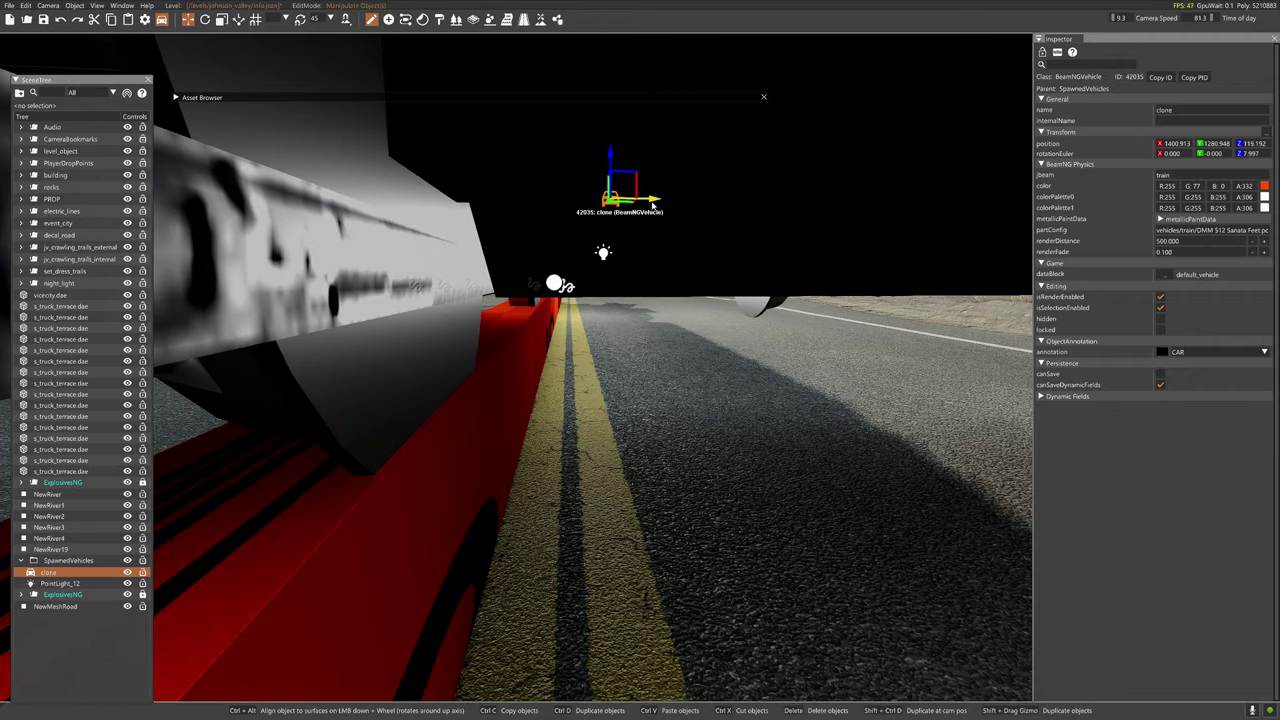
- Check the wheels from the opposite side and rotate the train about its vertical axis to about 8.95 degrees
key(w)
right_drag(642, 240, 440, 204)
key(w)
key(w)
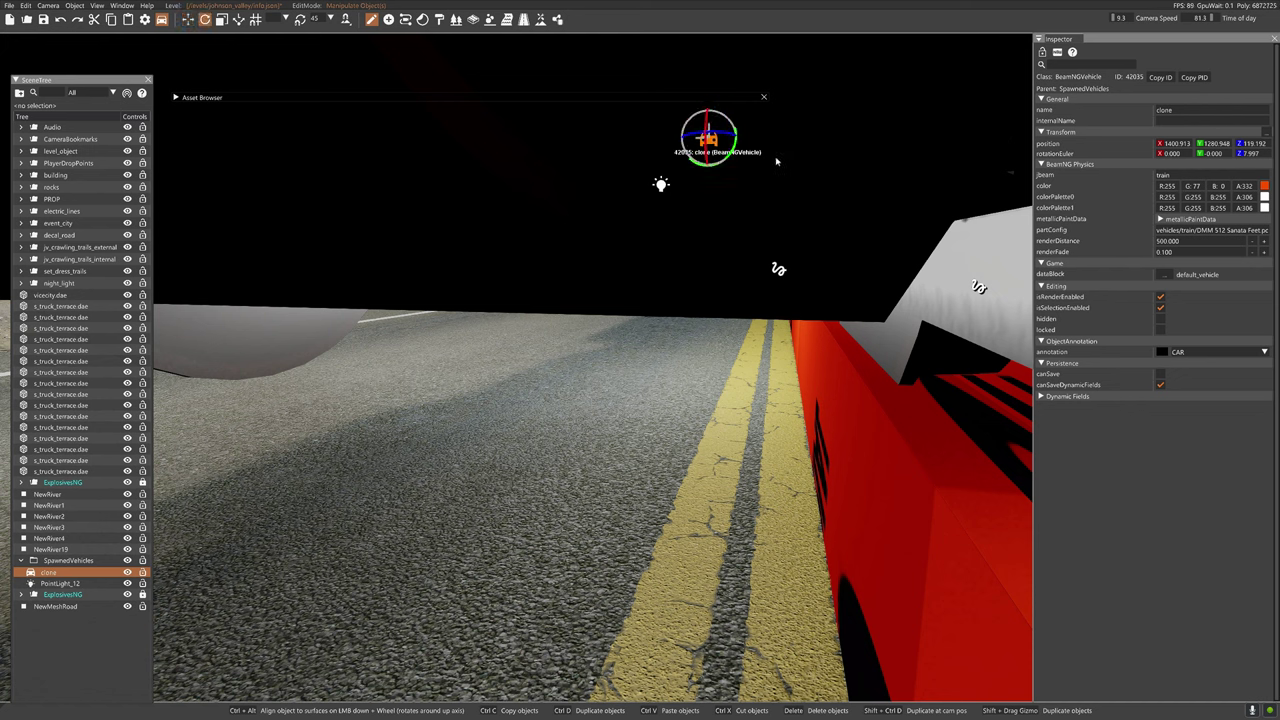
drag(722, 137, 721, 137)
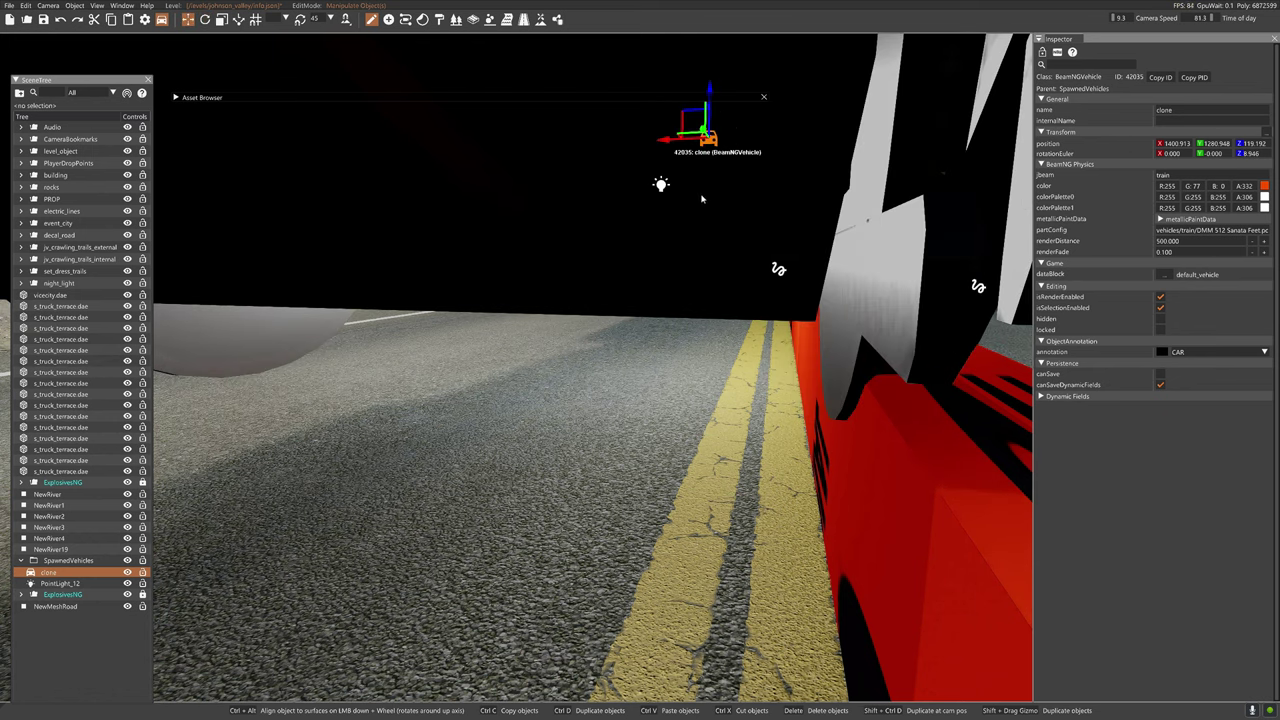
- Raise the train to about Z 119.27 so its wheels clear the barrier
right_drag(702, 199, 812, 105)
key(s)
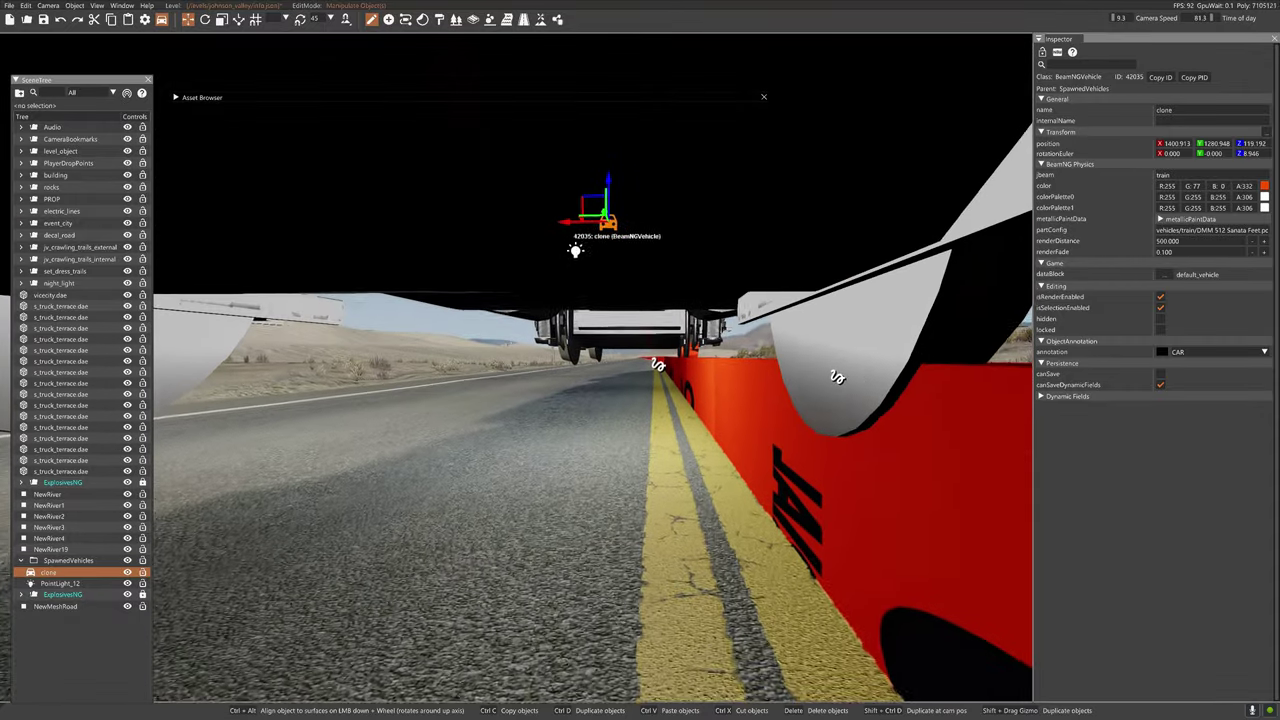
right_drag(698, 240, 700, 243)
key(s)
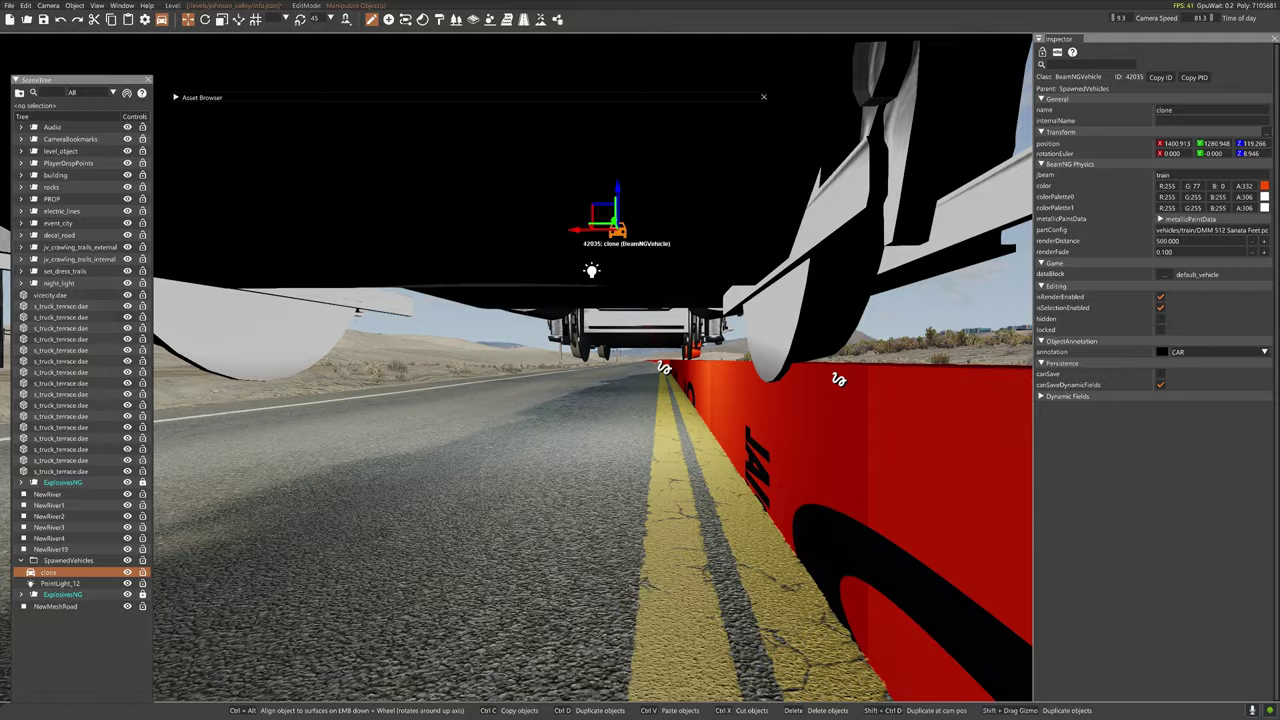
- Shift the train sideways to about X 1400.95 over the barrier and raise it slightly to about Z 119.28
key(d)
right_drag(617, 192, 647, 183)
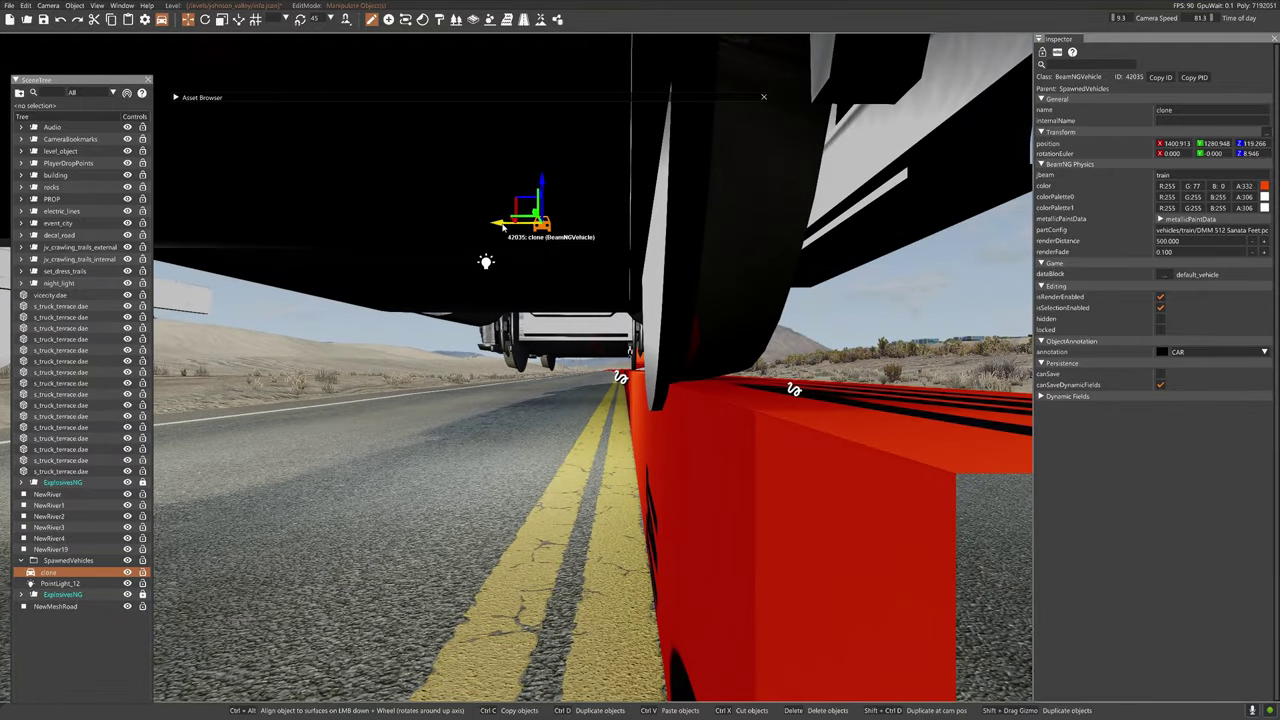
drag(504, 228, 498, 228)
key(d)
mouse_move(498, 228)
right_down()
mouse_move(486, 254)
mouse_move(490, 205)
right_up()
key(w)
key(a)
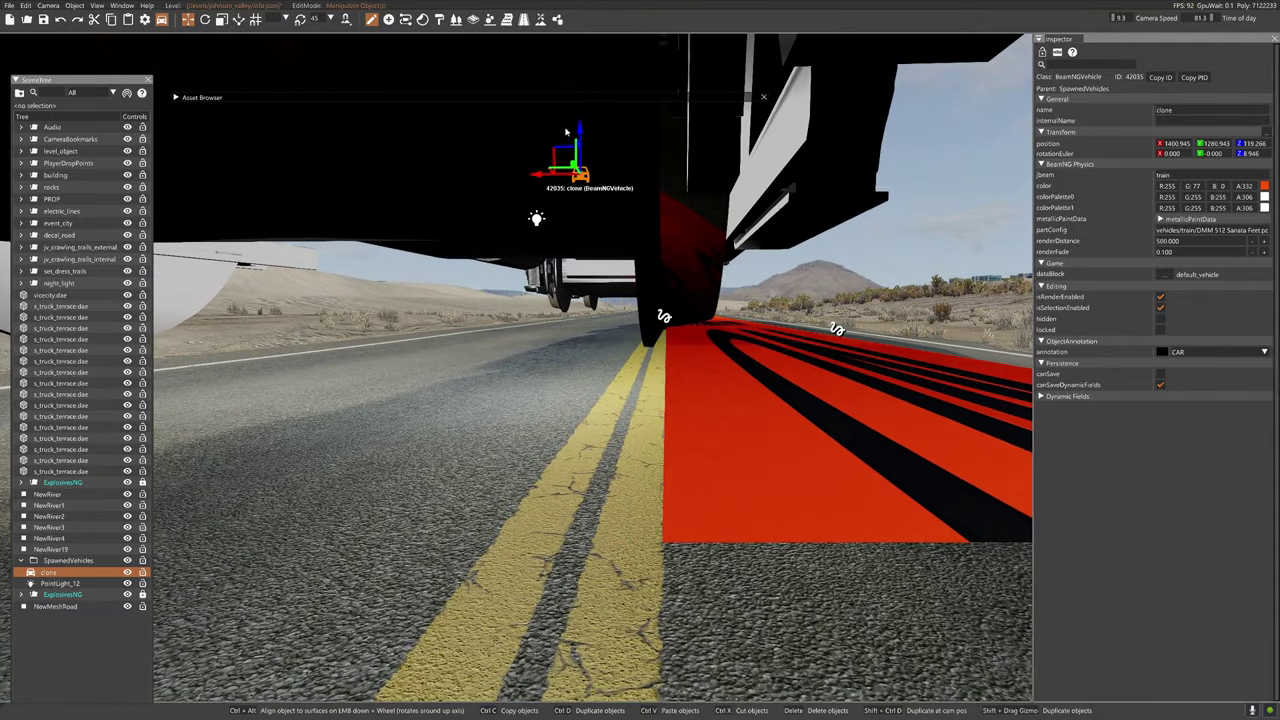
drag(581, 136, 582, 132)
- Inspect the other end's wheels and rotate the train back to about 8.04 degrees around its vertical axis
right_drag(582, 132, 1005, 80)
key(w)
key(w)
key(w)
key(w)
key(d)
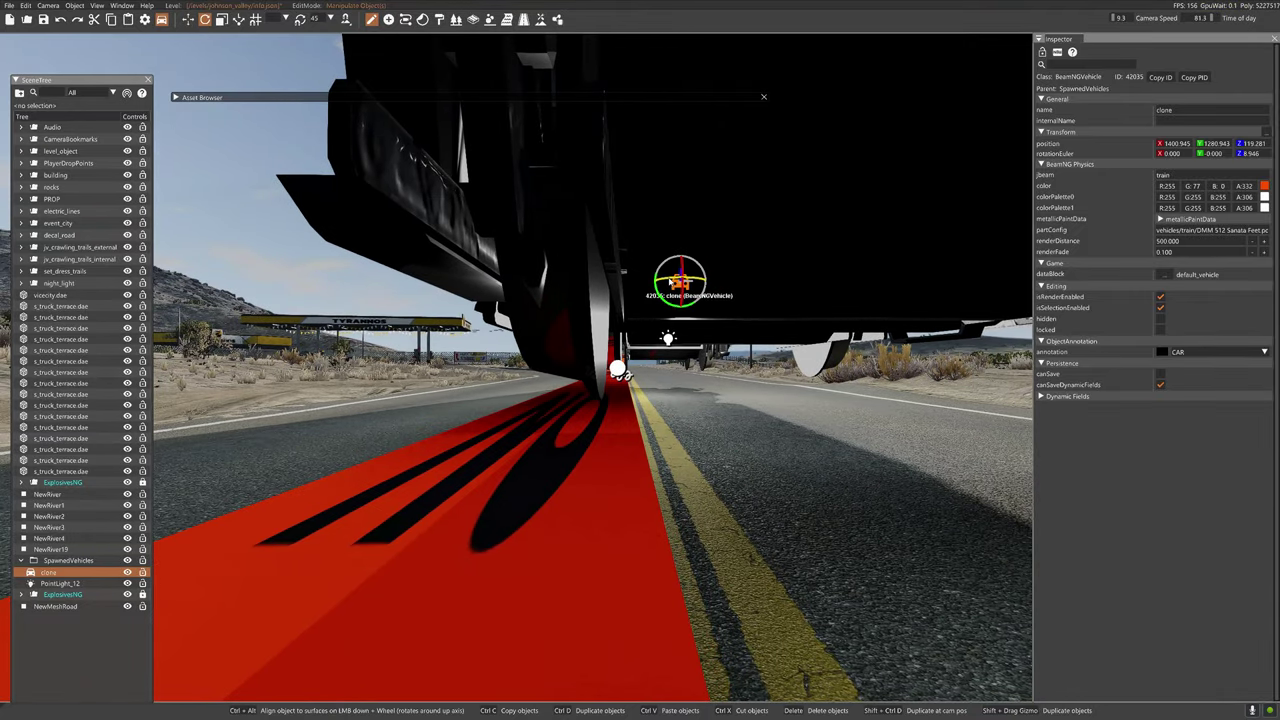
drag(671, 281, 674, 282)
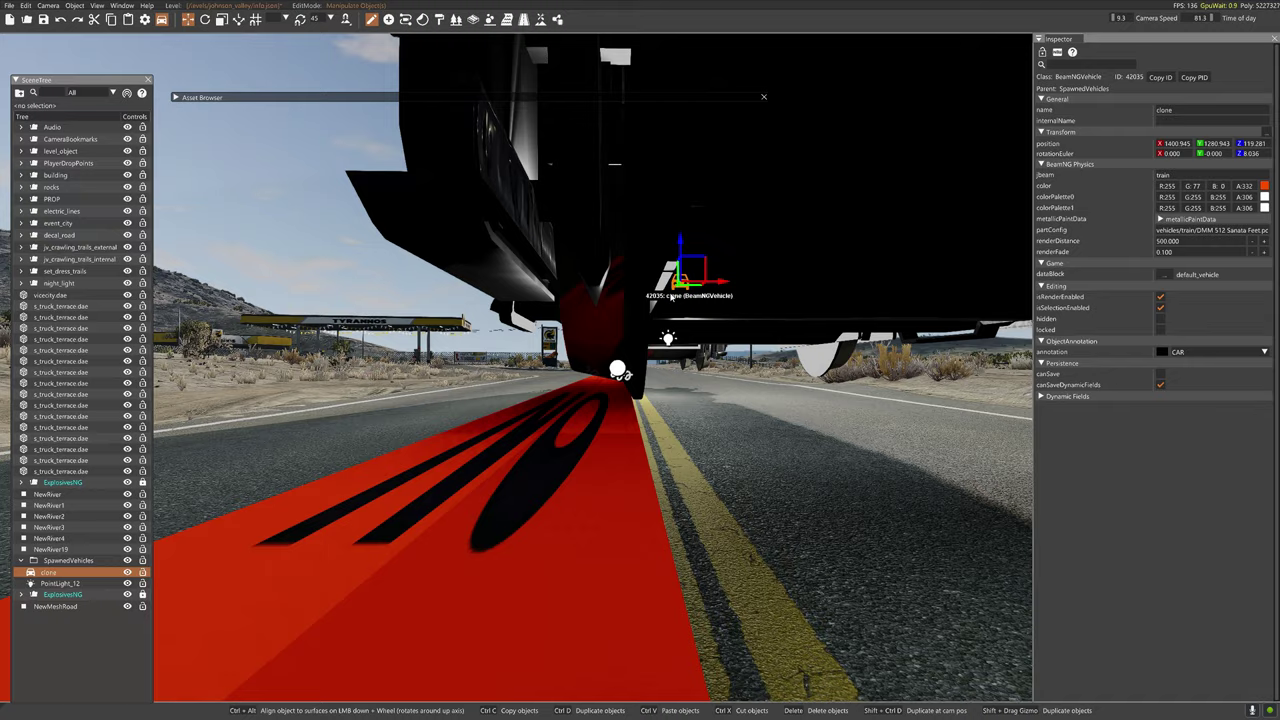
- Examine how the wheels meet the barrier and fine-tune the train's vertical-axis rotation to about 8.16 degrees
key(w)
right_drag(671, 296, 672, 329)
key(w)
key(s)
key(s)
key(w)
key(s)
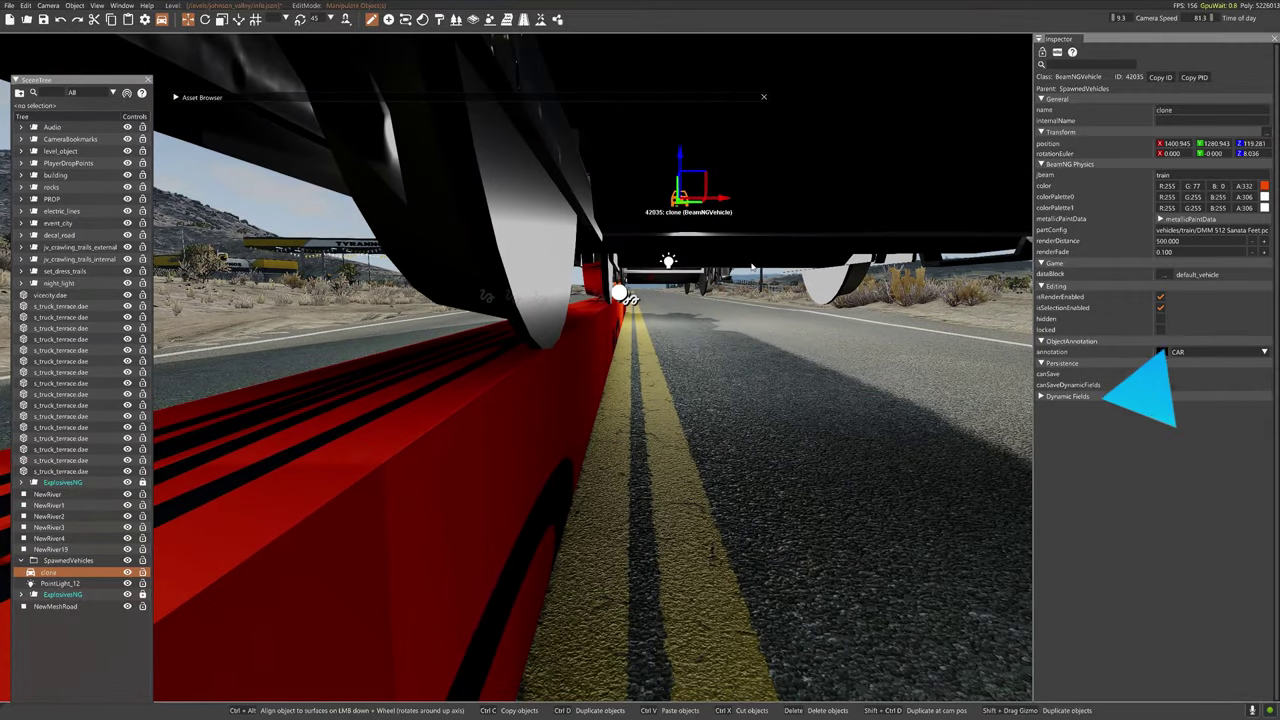
key(2)
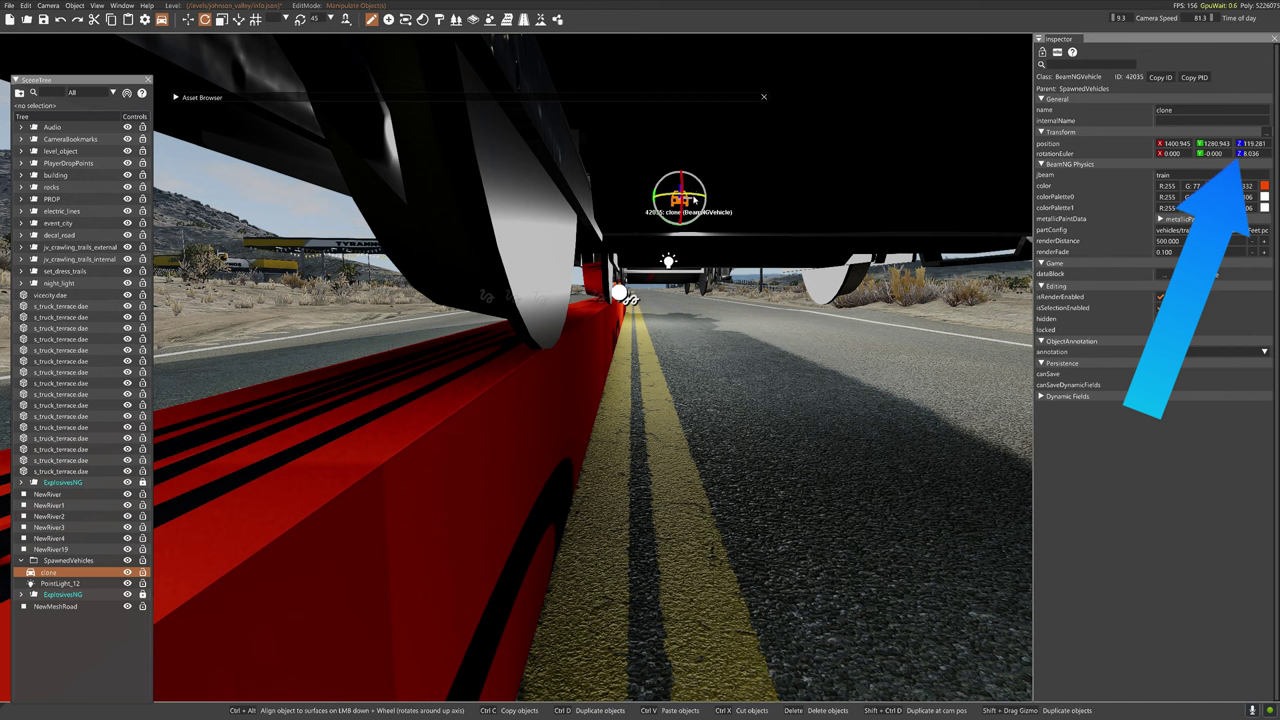
drag(695, 200, 692, 200)
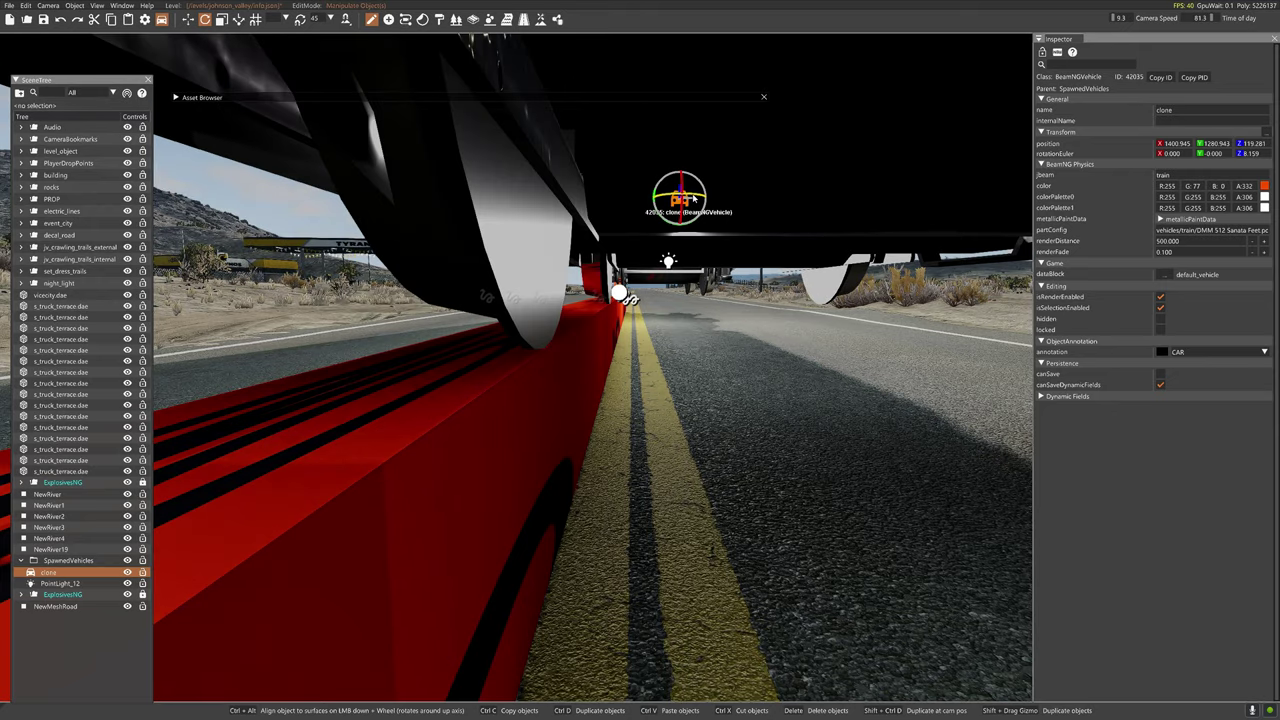
- Rotate the train back around its vertical axis to about 7.83 degrees while checking its wheels against the barrier
key(a)
mouse_move(696, 300)
right_down()
mouse_move(588, 330)
mouse_move(662, 288)
mouse_move(685, 281)
mouse_move(687, 293)
right_up()
key(s)
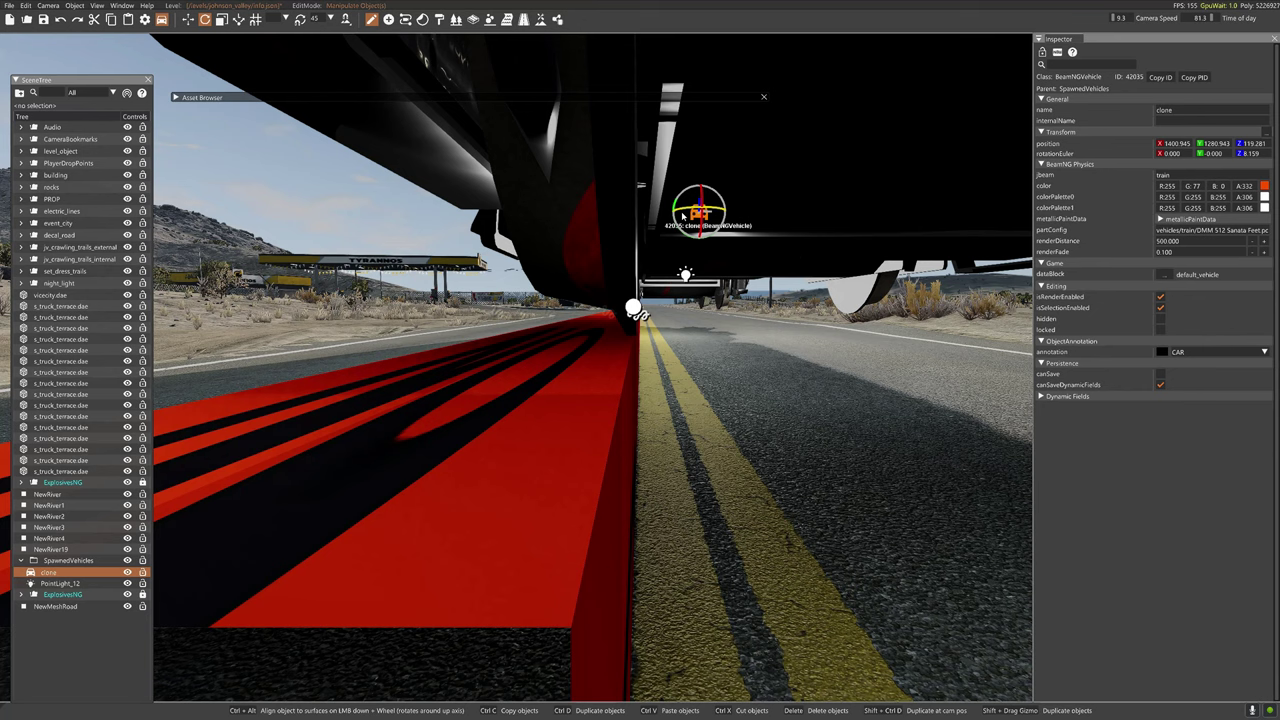
drag(687, 211, 687, 211)
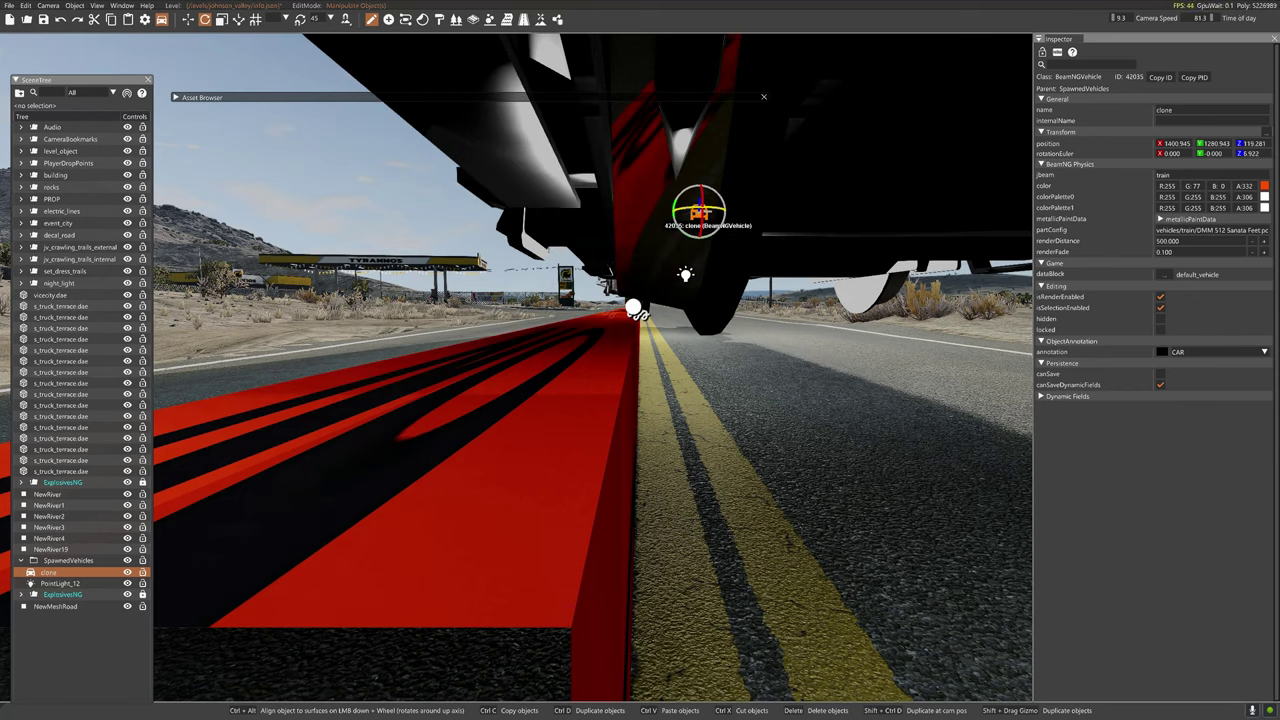
drag(687, 211, 687, 211)
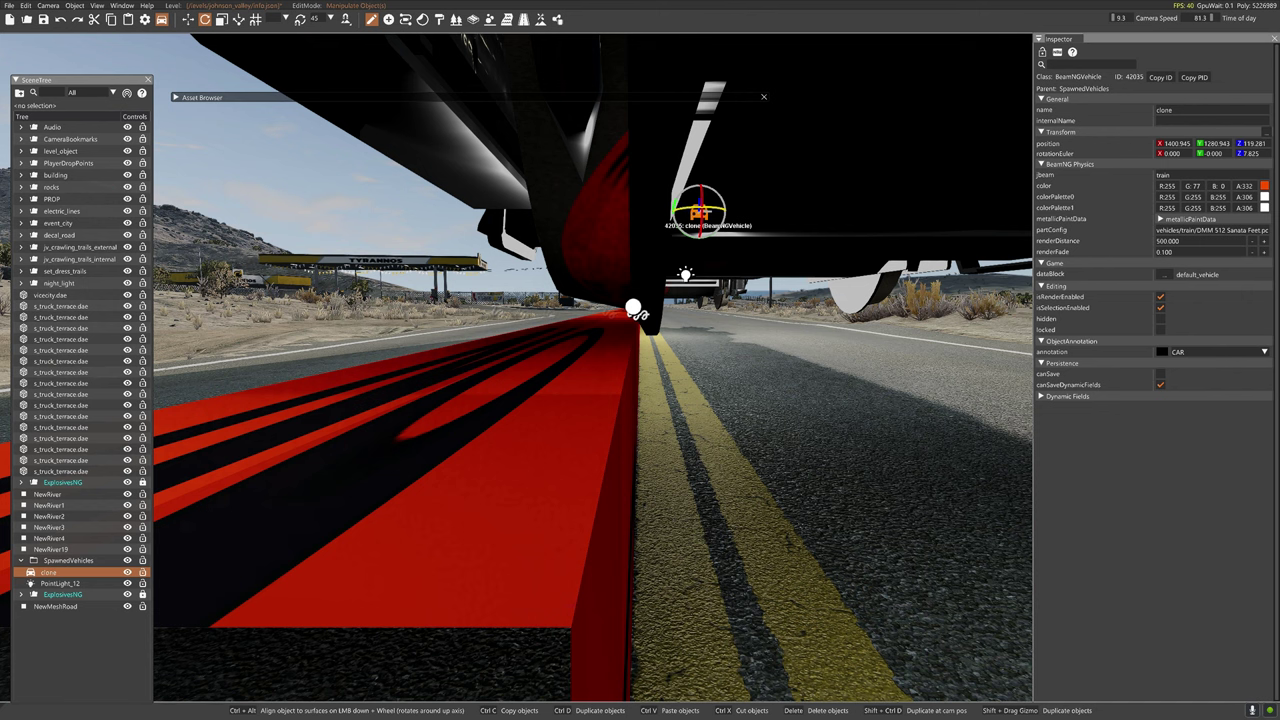
- Set the train's vertical-axis rotation to 8 degrees and shift it sideways to about X 1400.969
key(w)
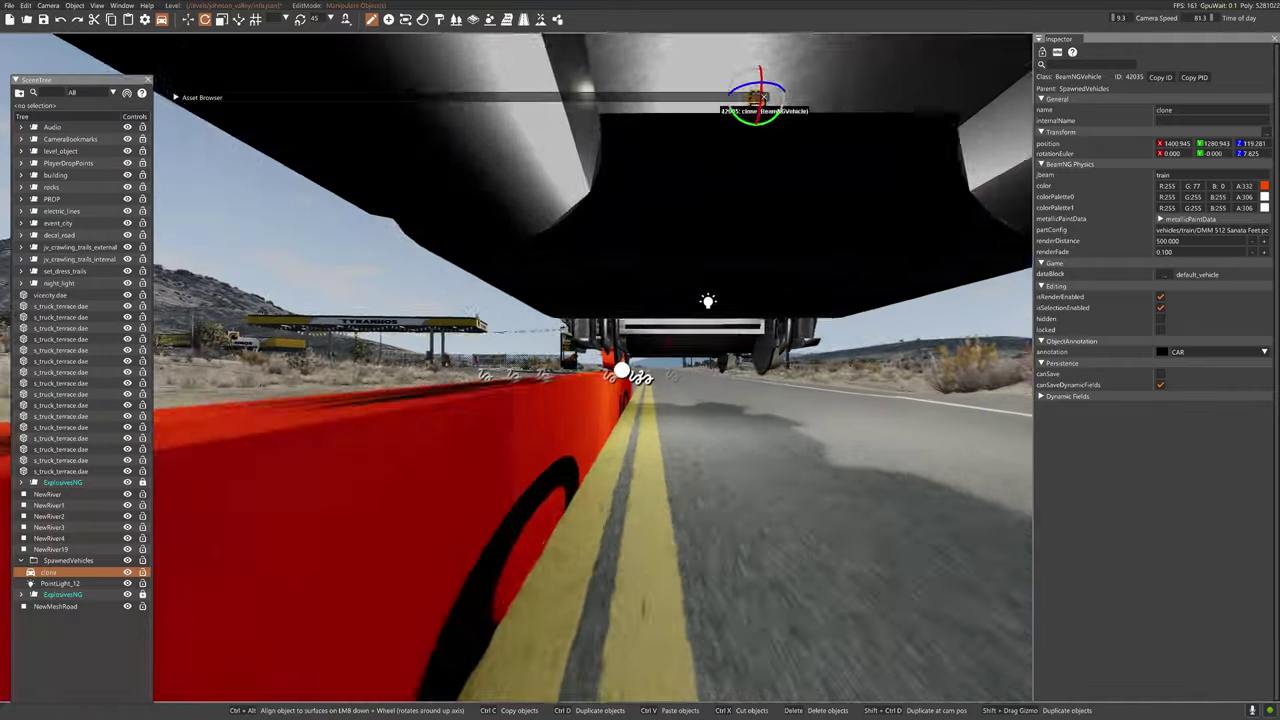
key(s)
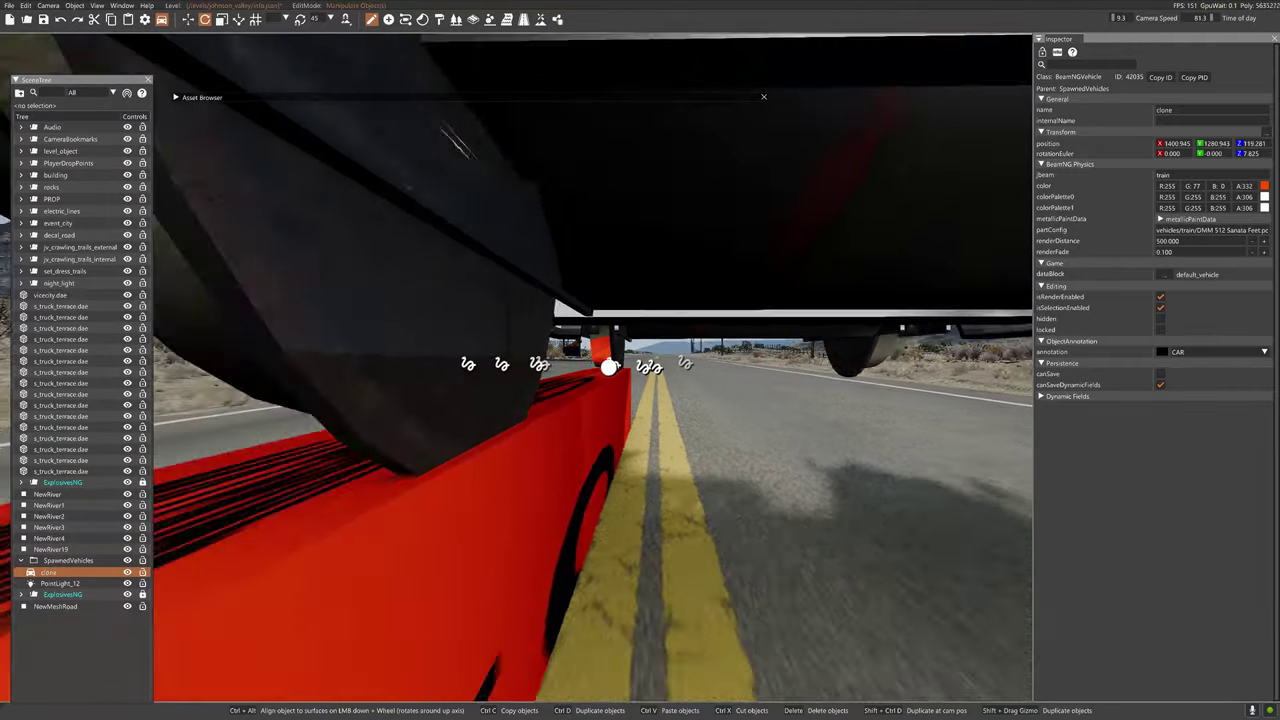
key(s)
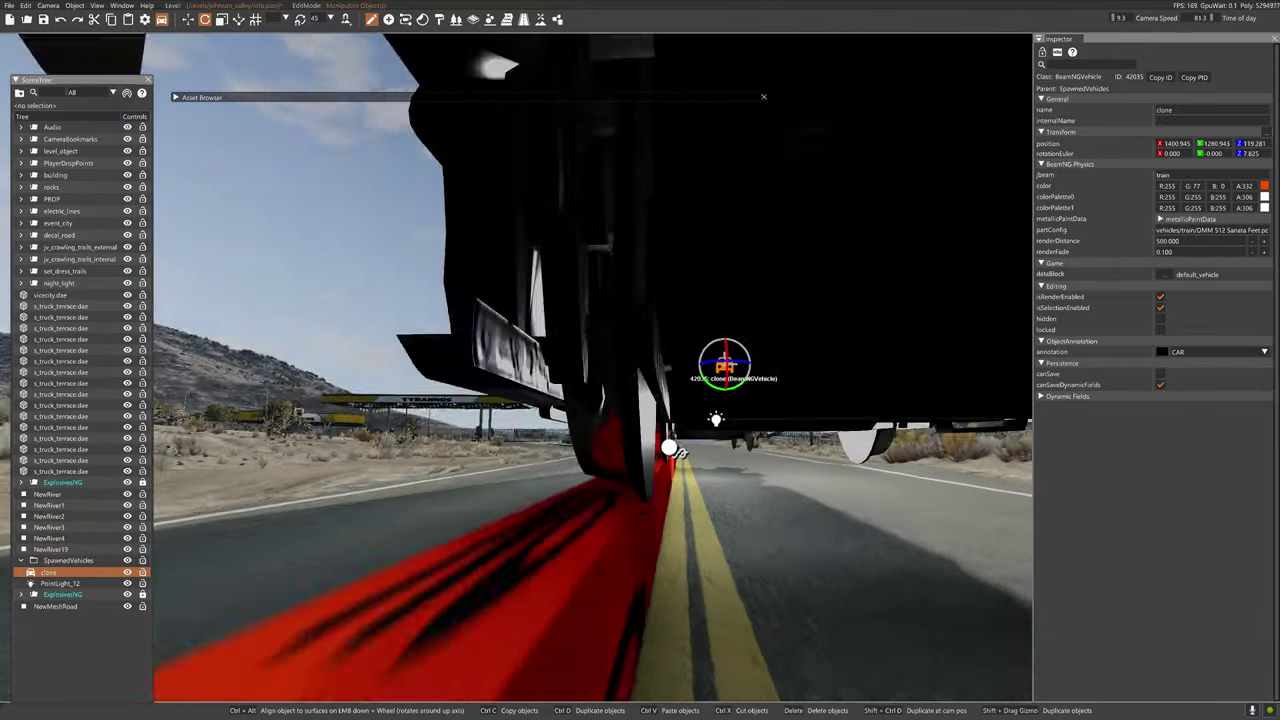
key(w)
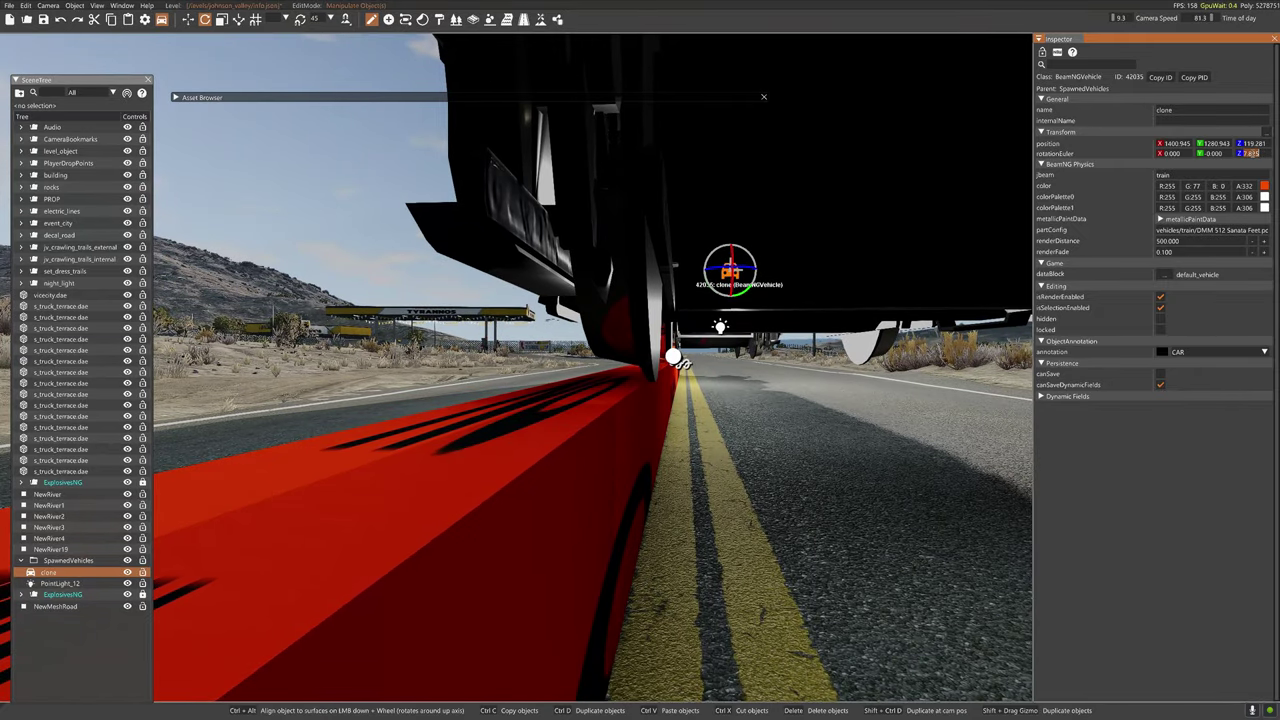
key(Return)
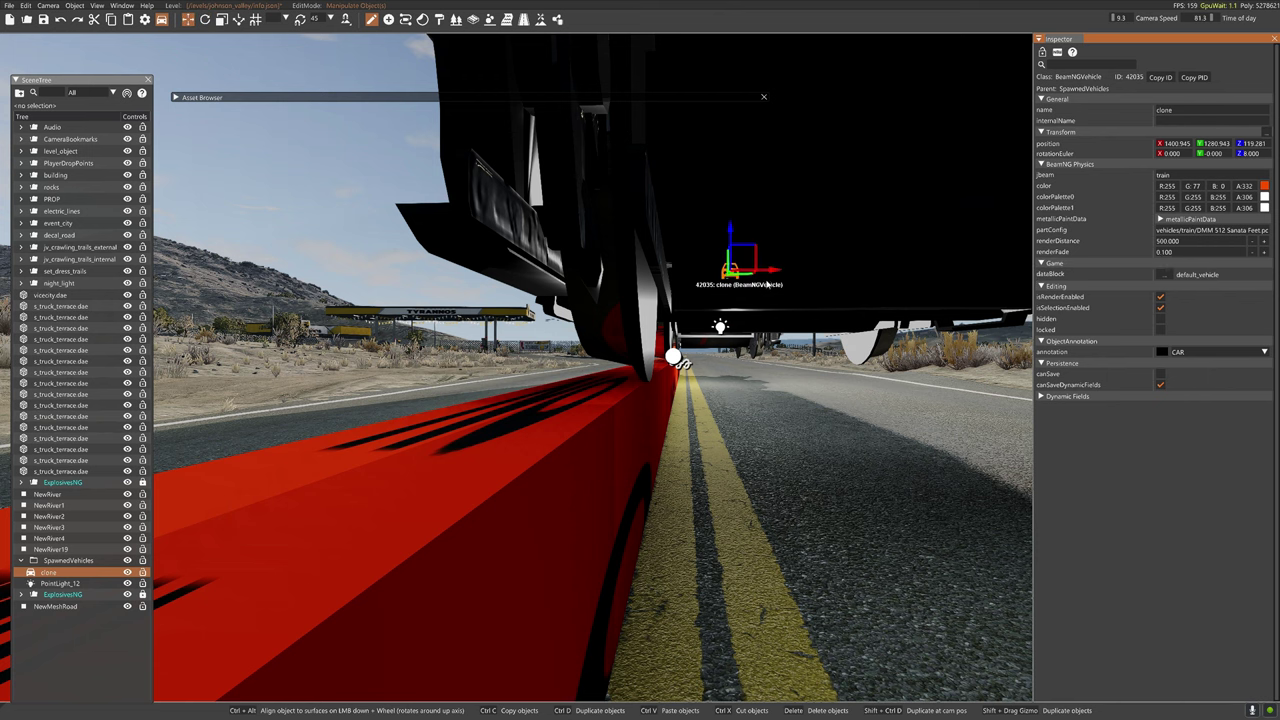
drag(772, 276, 779, 276)
- Check the wheels at the other end, set the vertical-axis rotation to 8.2 degrees and raise the train to about Z 119.293
key(w)
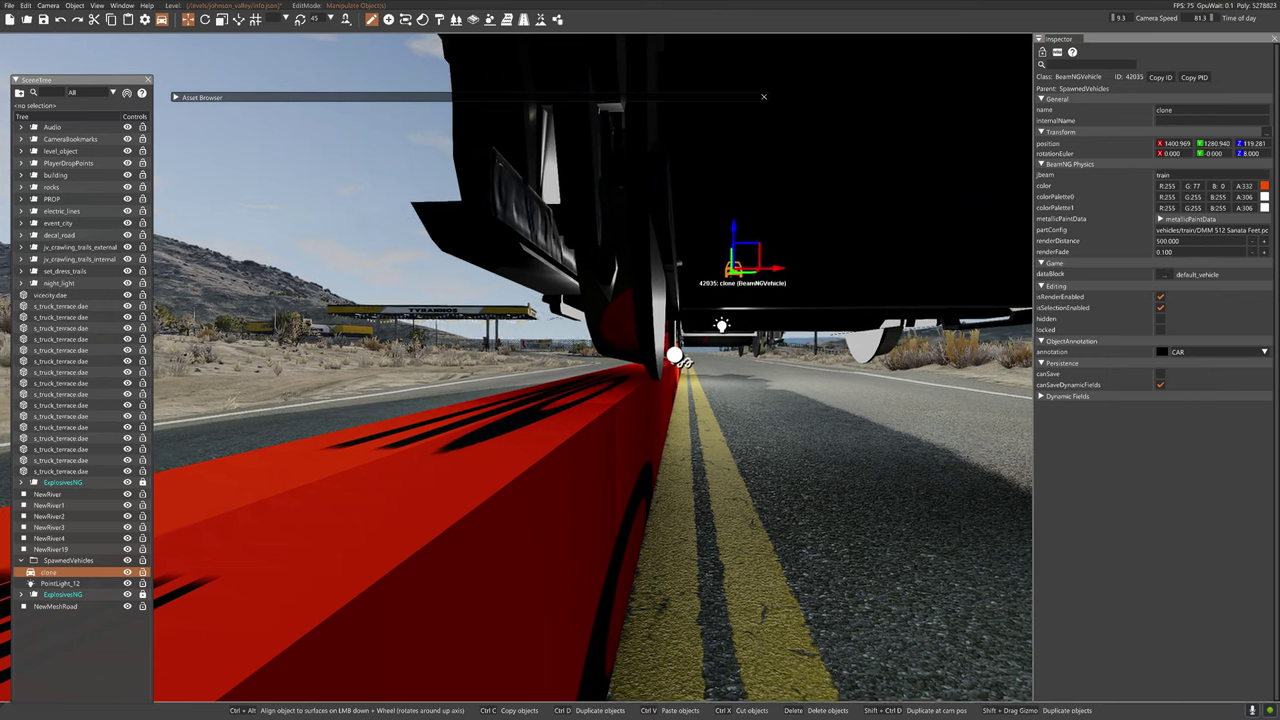
mouse_move(779, 276)
right_down()
mouse_move(762, 318)
mouse_move(790, 278)
right_up()
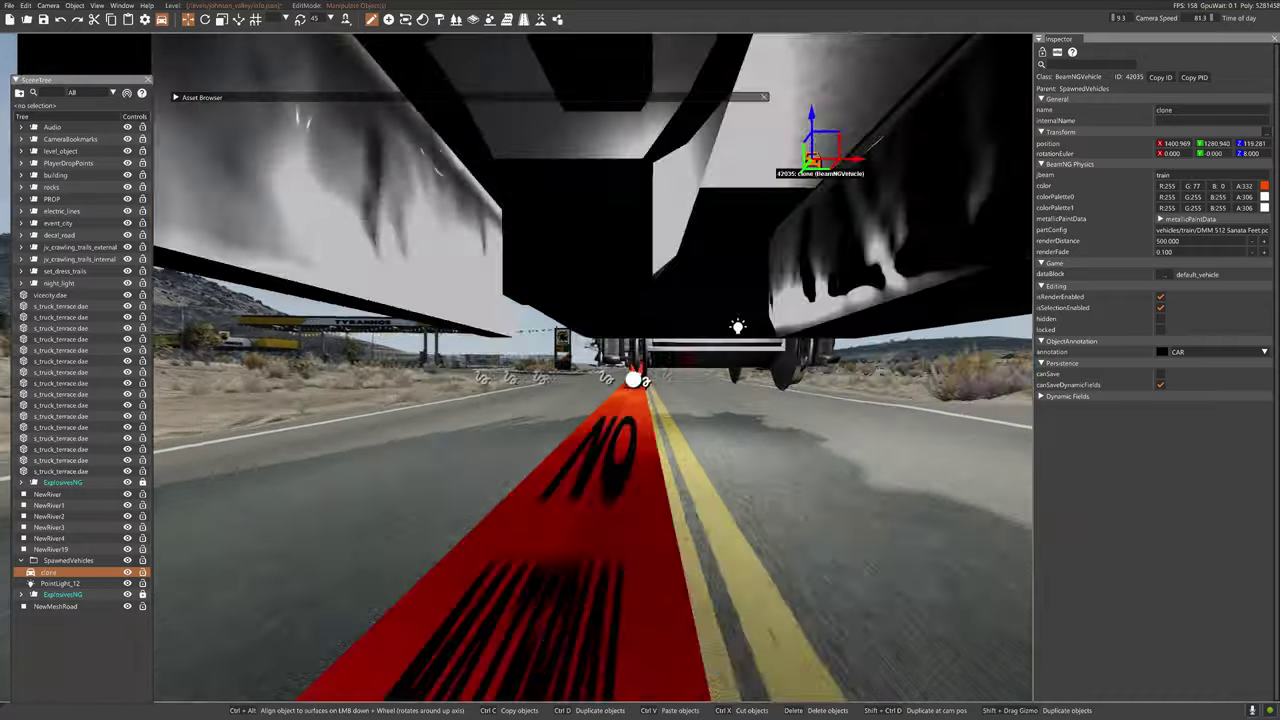
key(w)
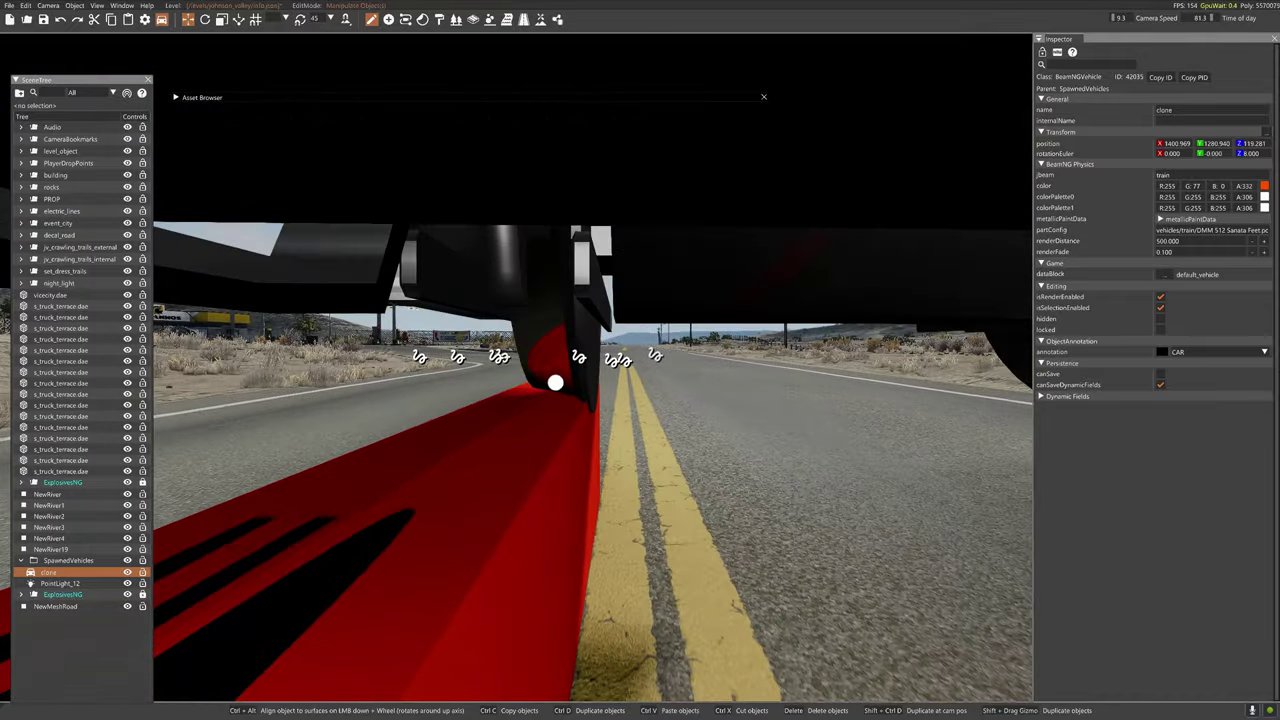
key(w)
mouse_move(520, 391)
right_down()
mouse_move(503, 423)
mouse_move(906, 503)
mouse_move(949, 653)
right_up()
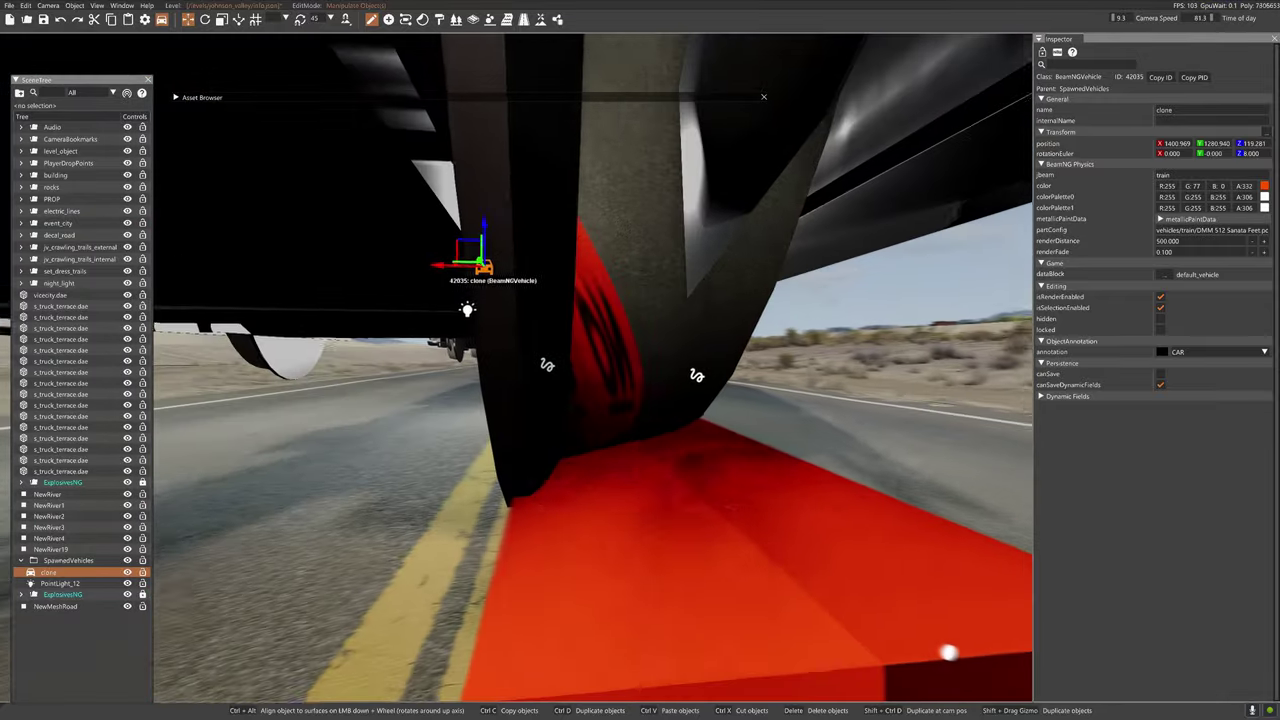
key(s)
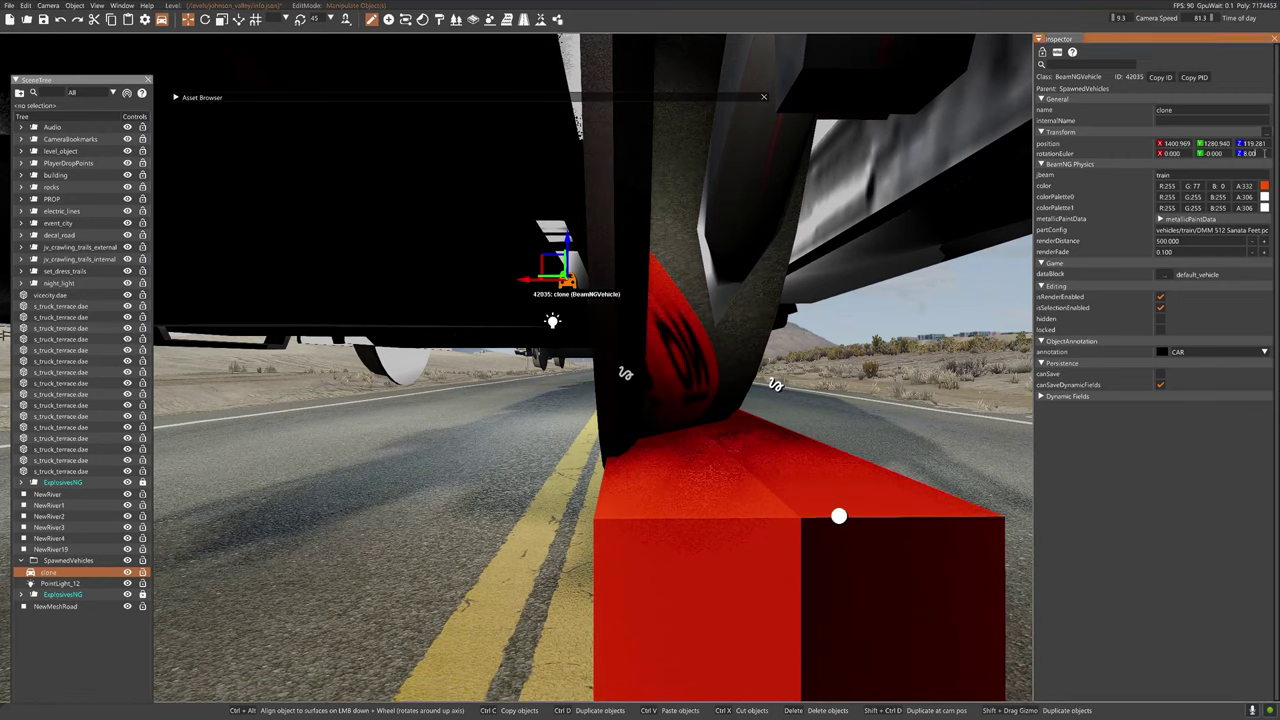
key(Return)
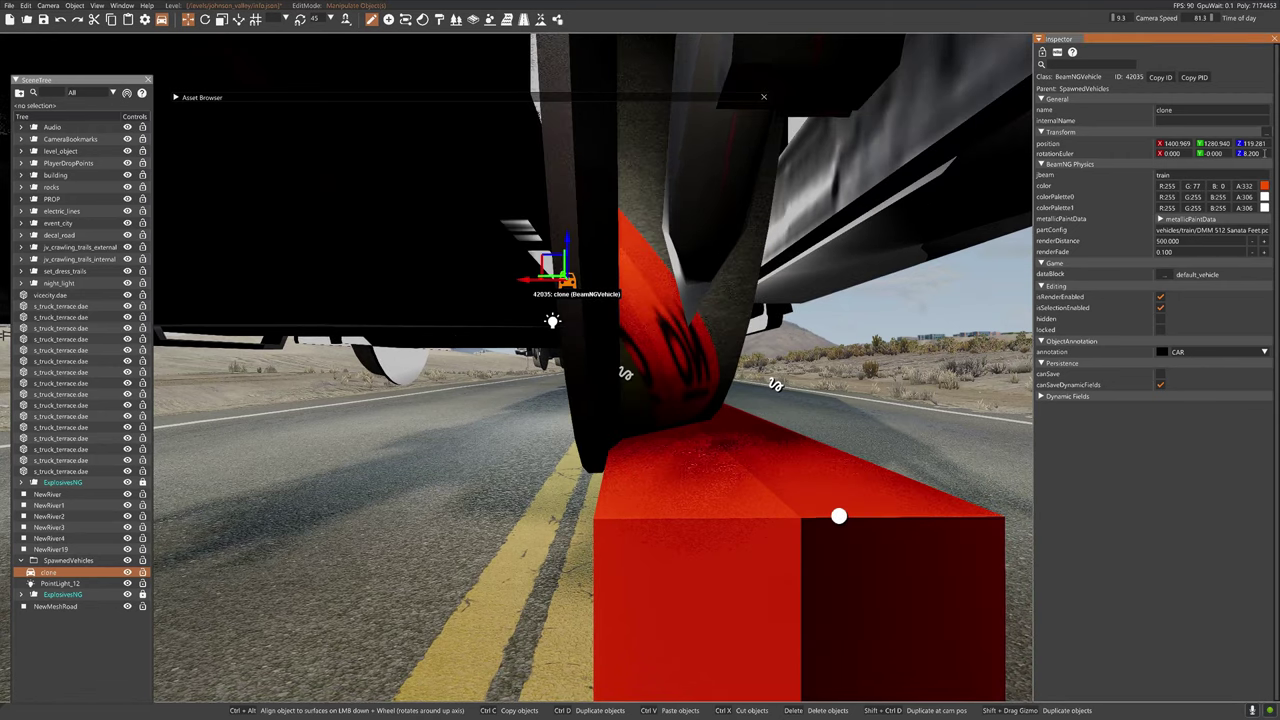
right_drag(721, 326, 706, 356)
key(s)
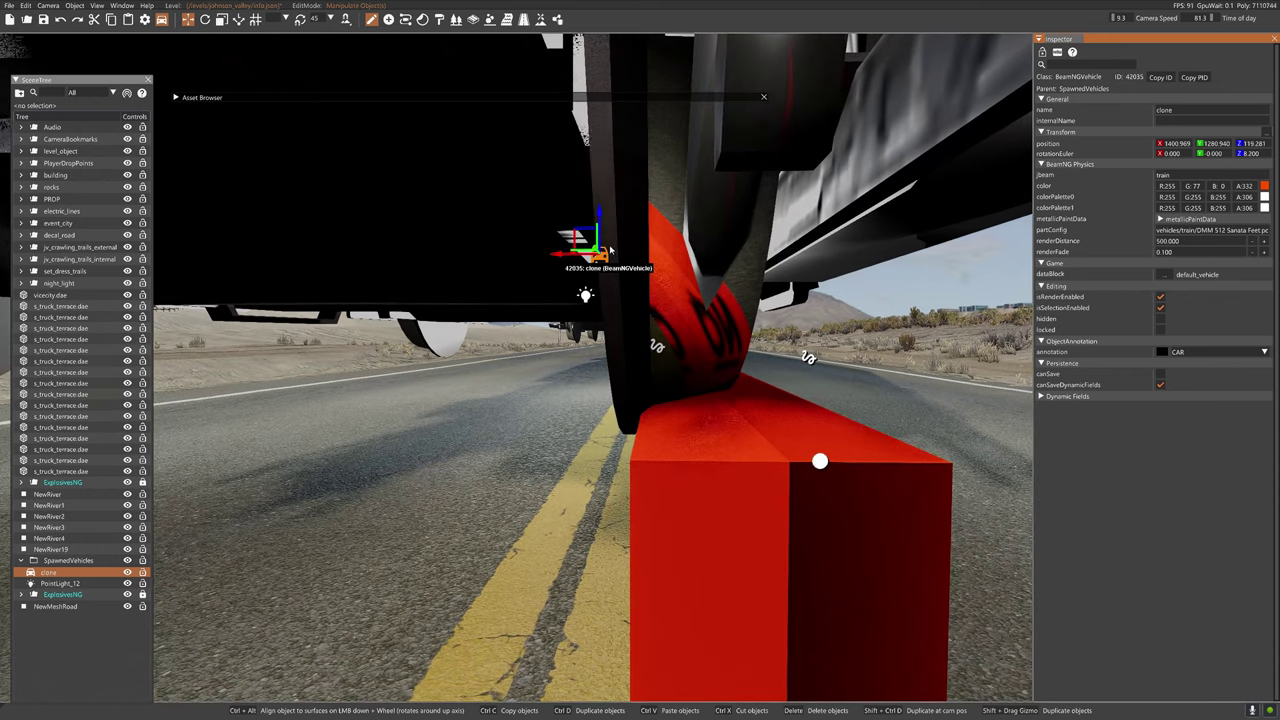
drag(601, 218, 601, 217)
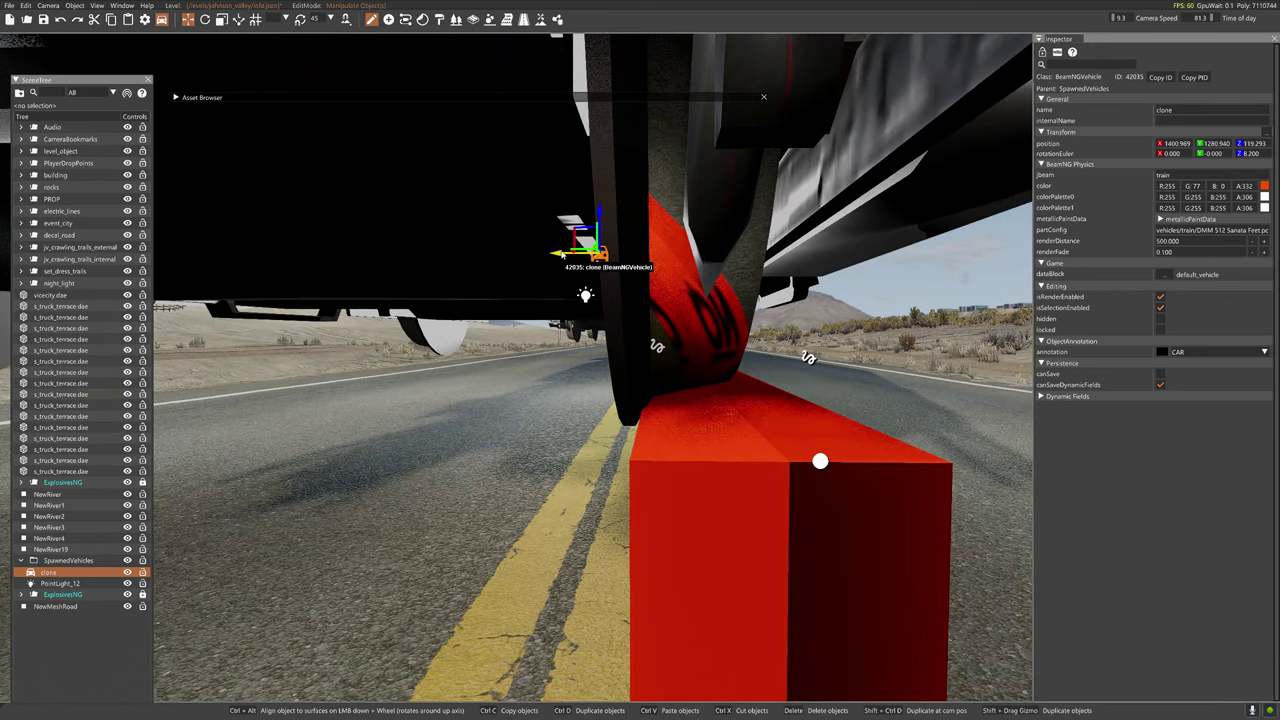
- Shift the train sideways to about X 1400.980 and set its vertical-axis rotation to 8.3 degrees
key(a)
right_drag(560, 262, 772, 252)
key(w)
key(d)
right_drag(558, 200, 572, 210)
key(s)
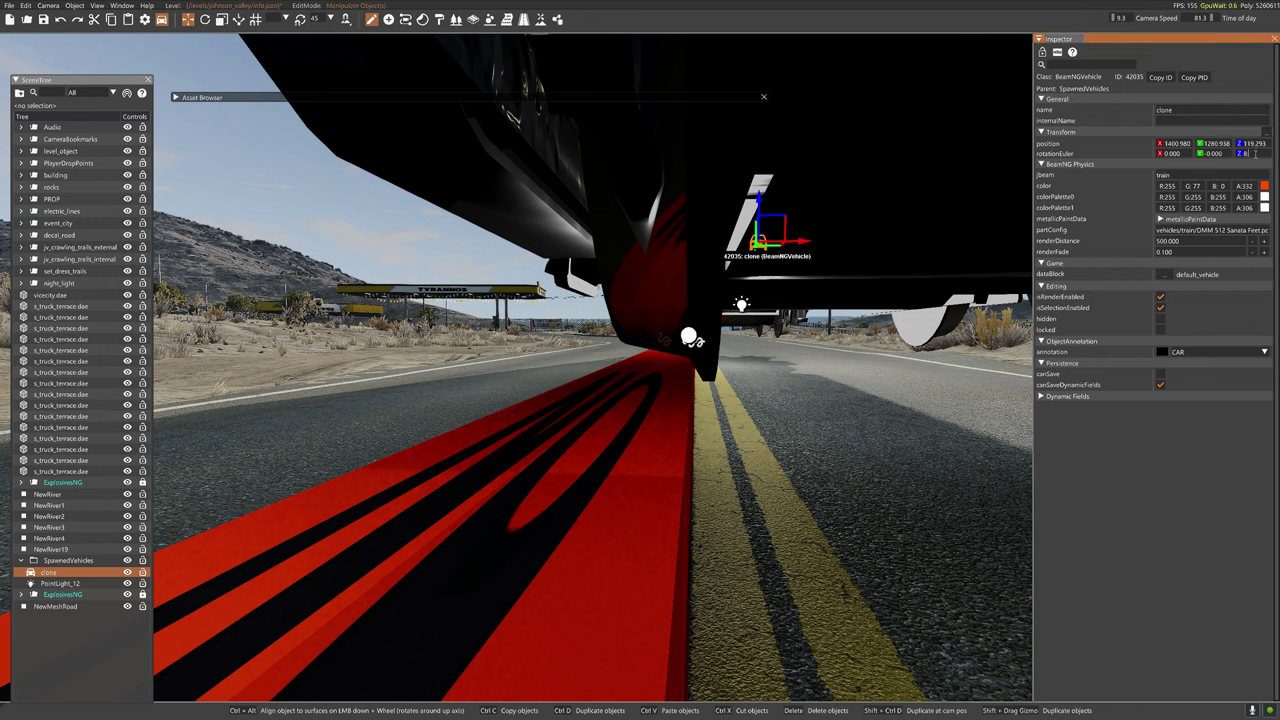
key(Return)
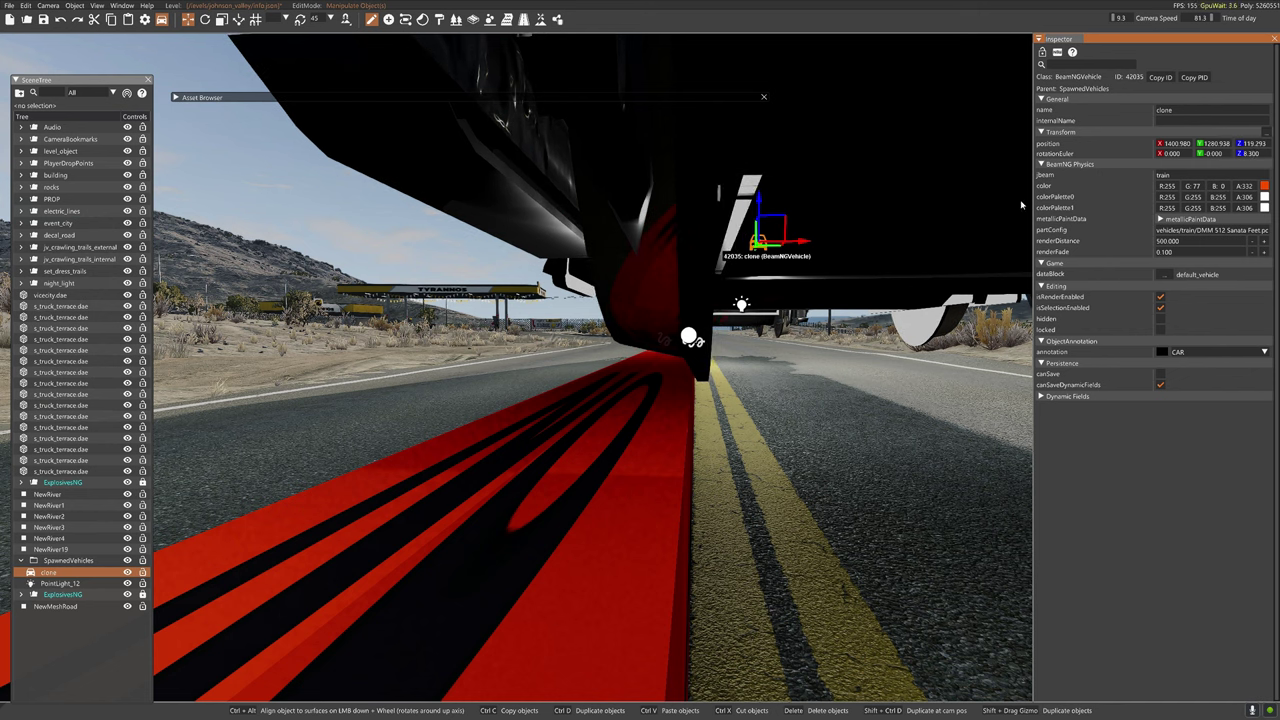
- Fine-tune the train's height to about Z 119.303 and shift it sideways to about X 1400.991
drag(764, 202, 763, 208)
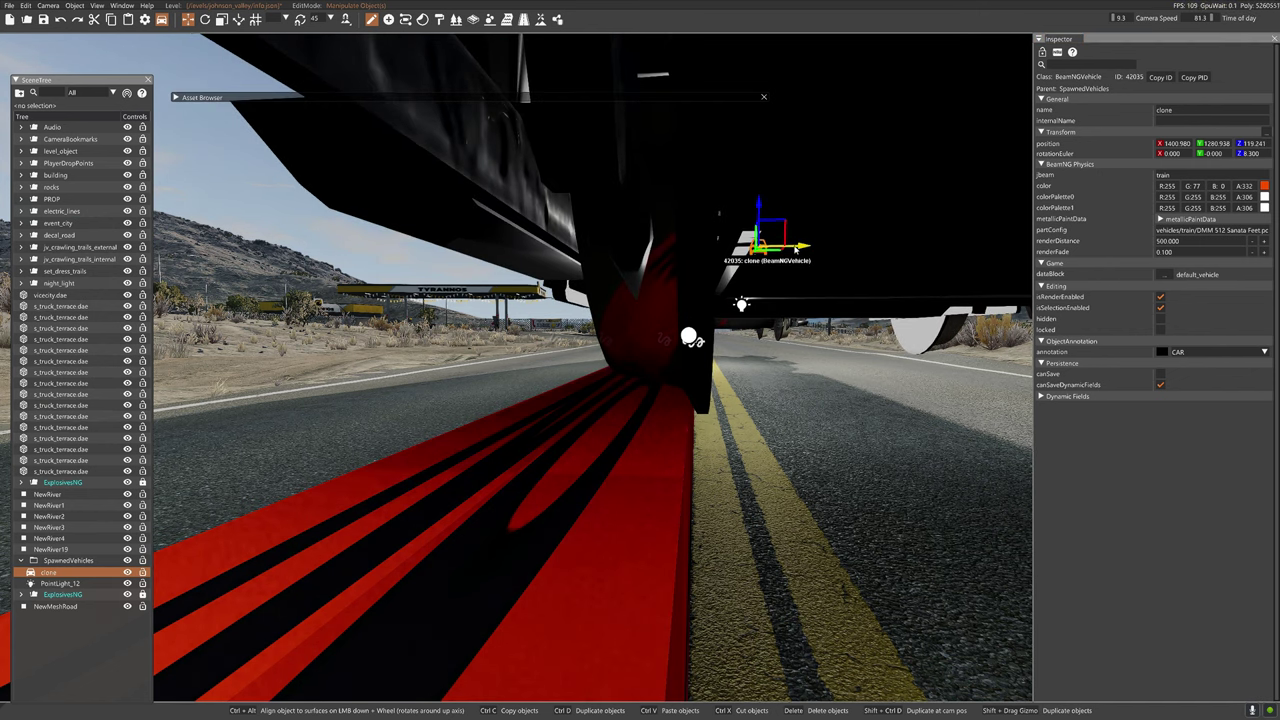
drag(801, 247, 803, 247)
mouse_move(780, 300)
right_down()
mouse_move(740, 370)
mouse_move(785, 325)
mouse_move(788, 272)
mouse_move(824, 312)
mouse_move(910, 315)
mouse_move(840, 285)
mouse_move(862, 292)
mouse_move(620, 300)
mouse_move(560, 285)
mouse_move(460, 300)
mouse_move(800, 297)
right_up()
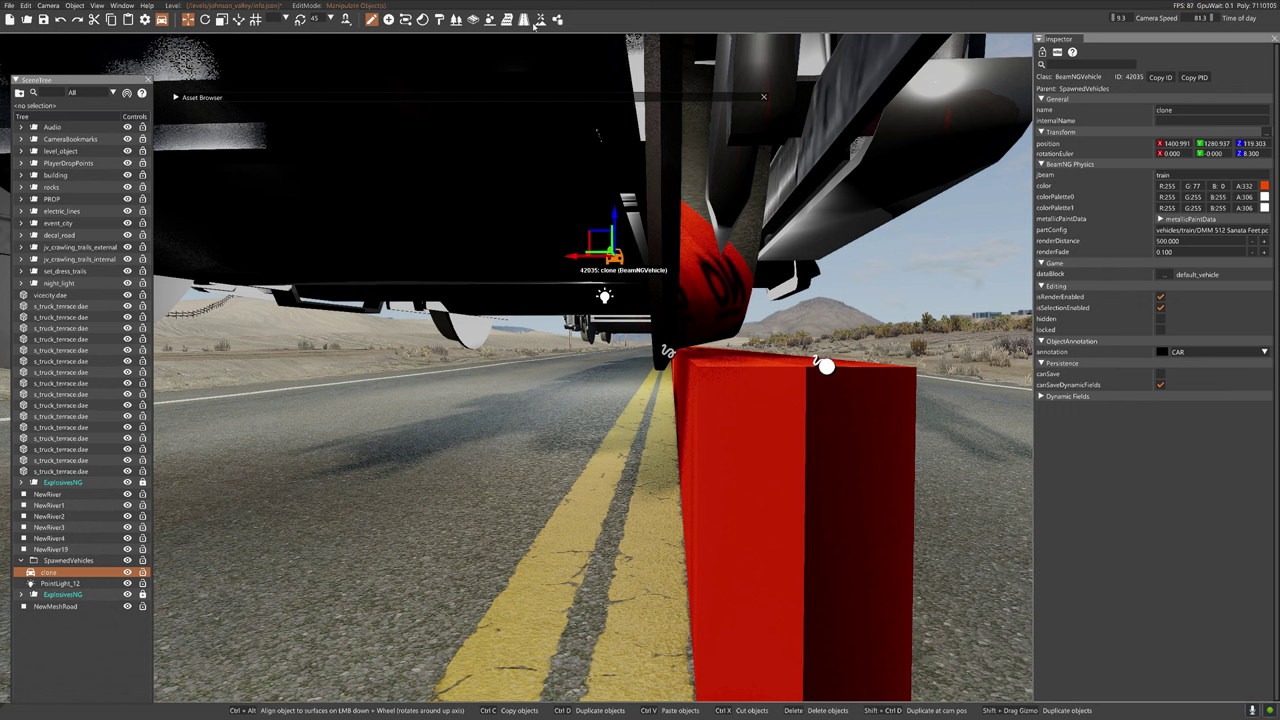
- Select the mesh road and place a duplicate of it under the train's opposite wheels at about X 1402.71
click(473, 19)
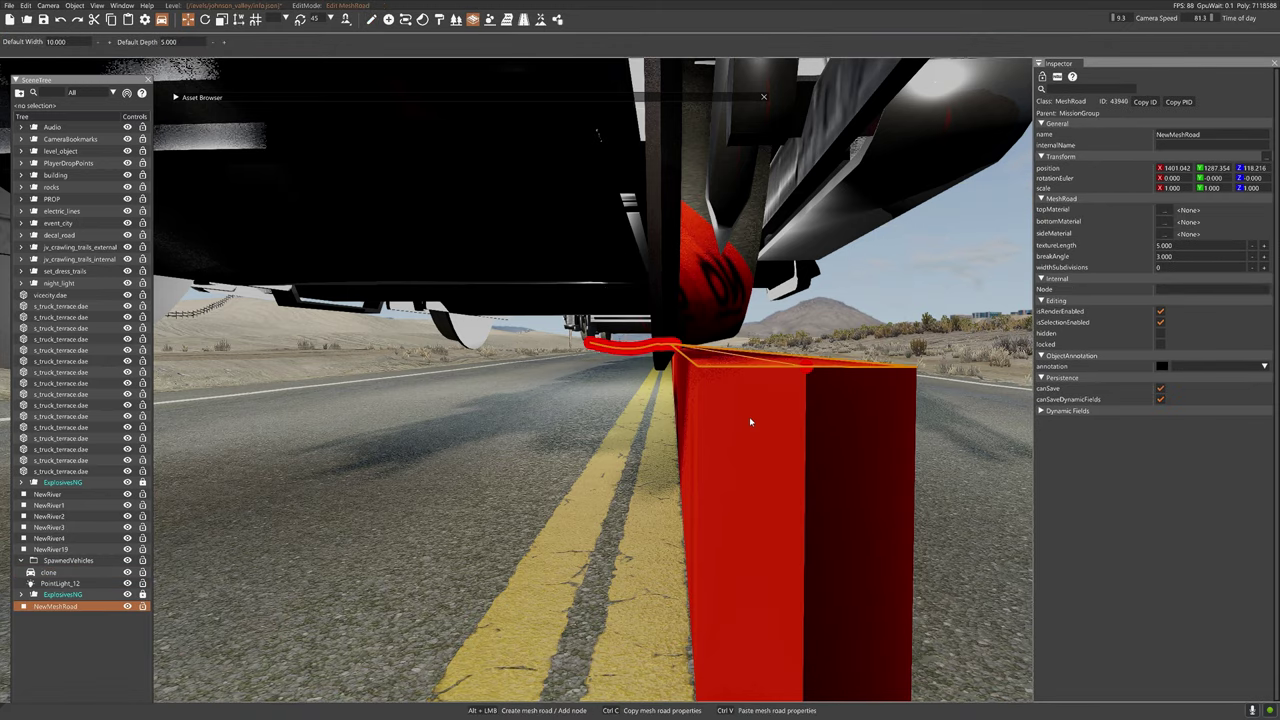
click(371, 26)
key(s)
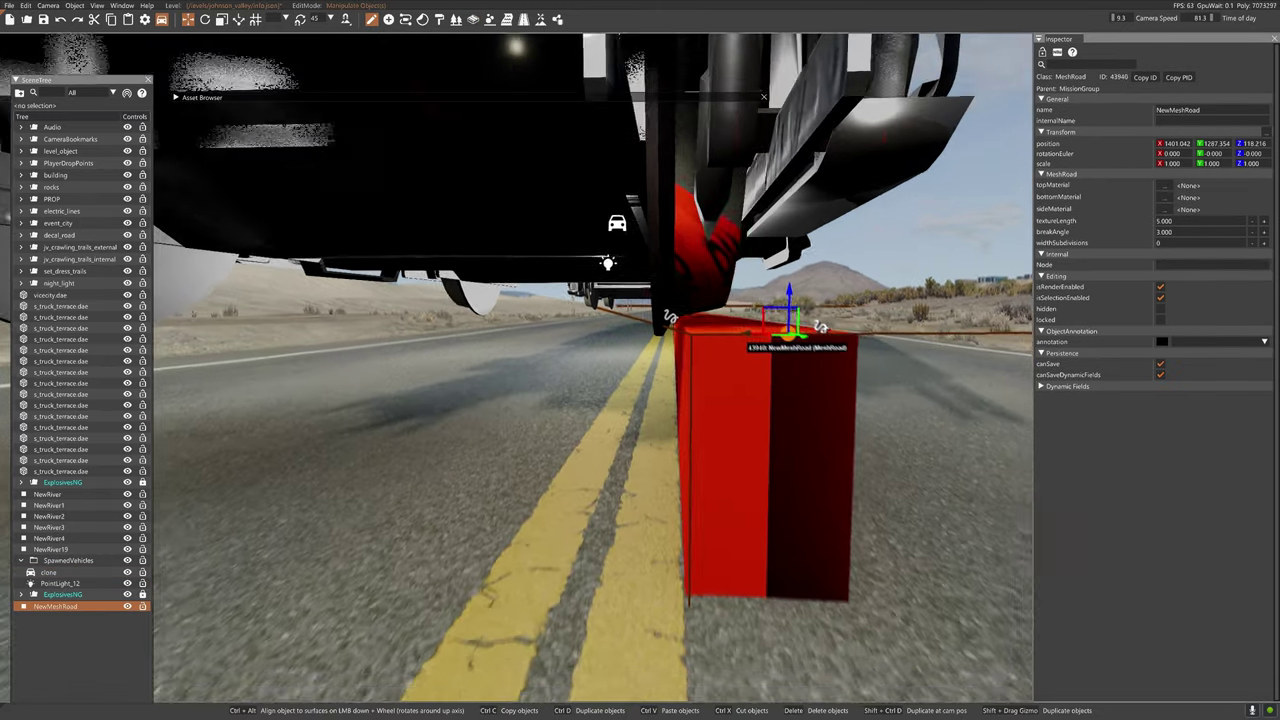
key(a)
right_drag(383, 100, 434, 198)
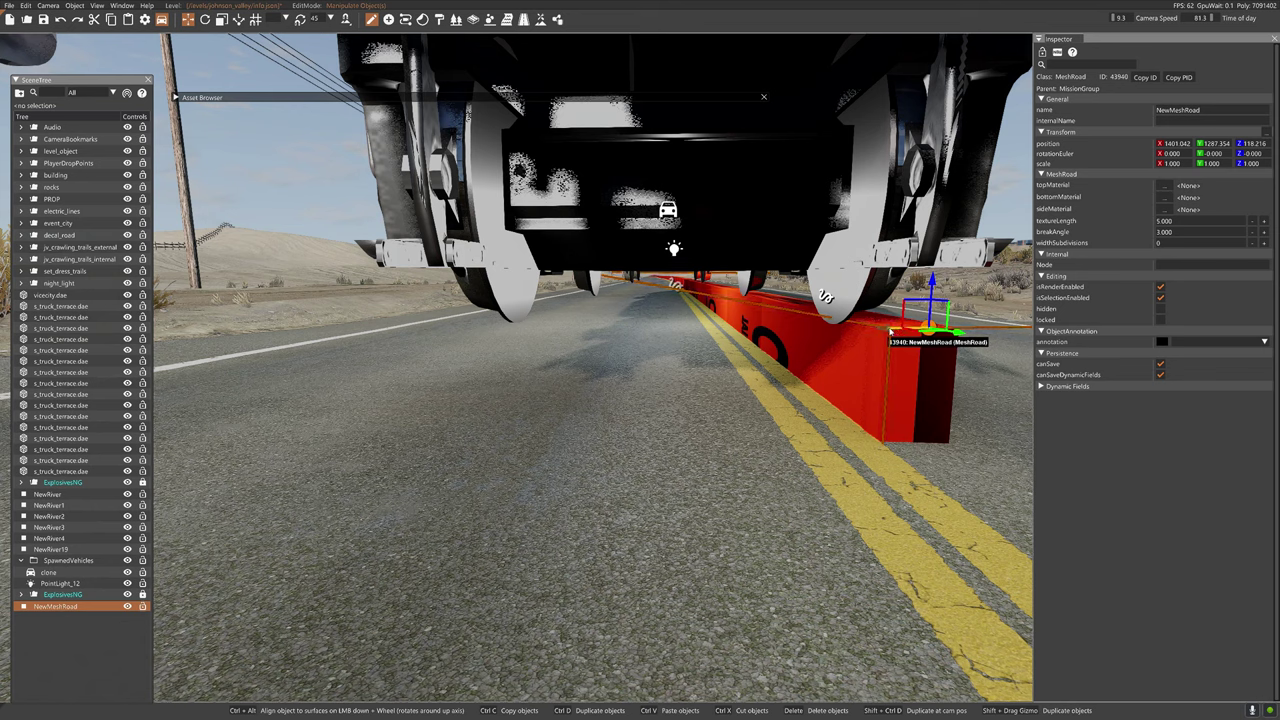
shift+drag(888, 333, 375, 240)
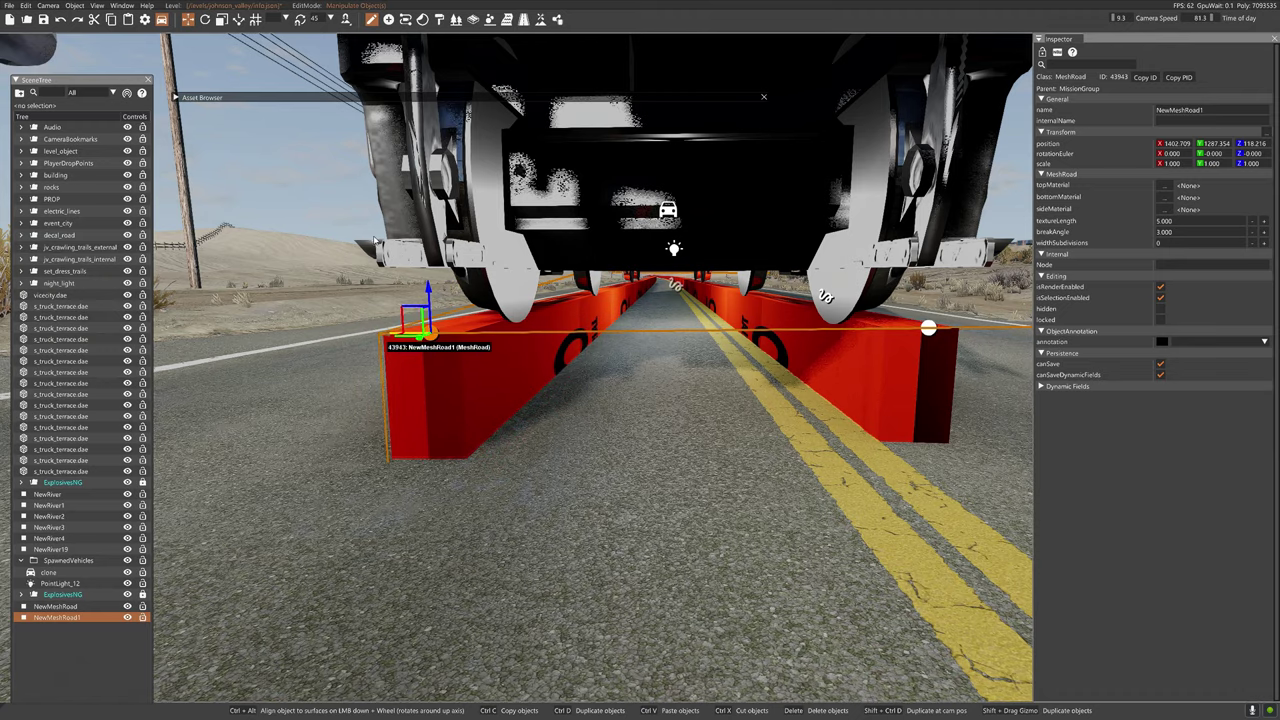
- Shift the duplicated mesh road sideways to about X 1402.735 so it lines up with the wheels above it
mouse_move(771, 358)
right_down()
mouse_move(560, 358)
mouse_move(778, 361)
right_up()
key(w)
key(s)
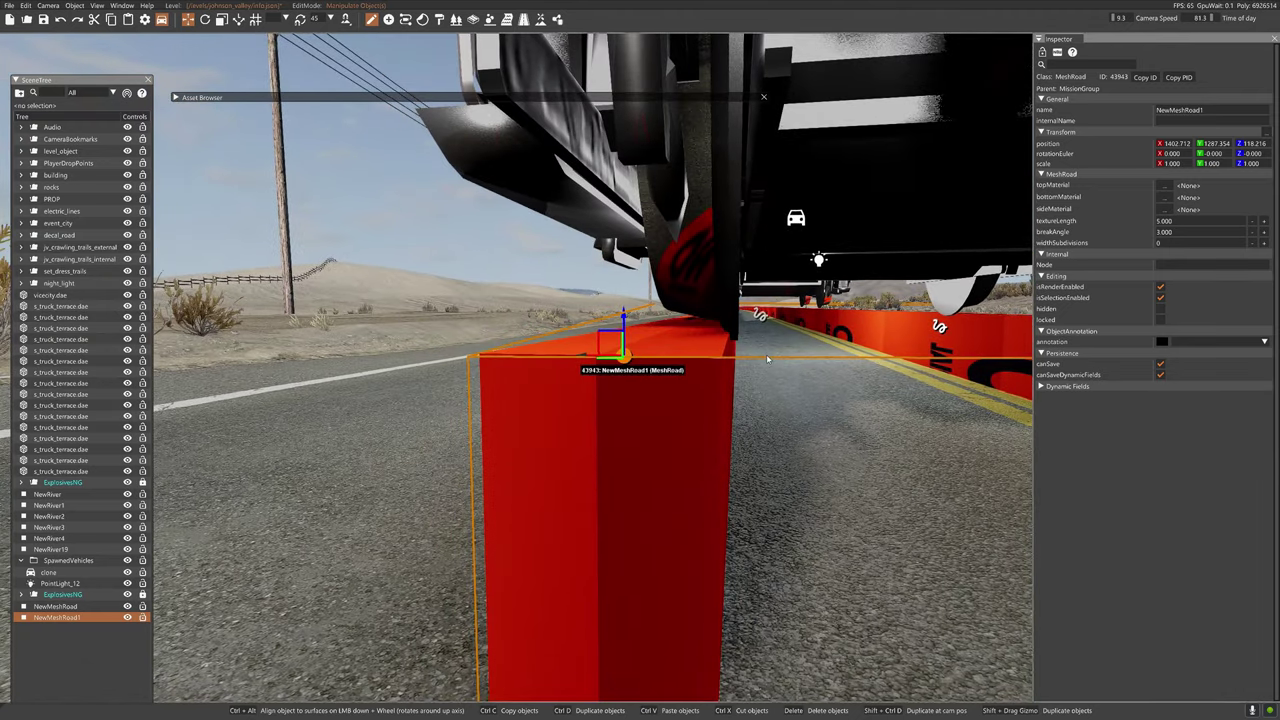
drag(584, 357, 556, 351)
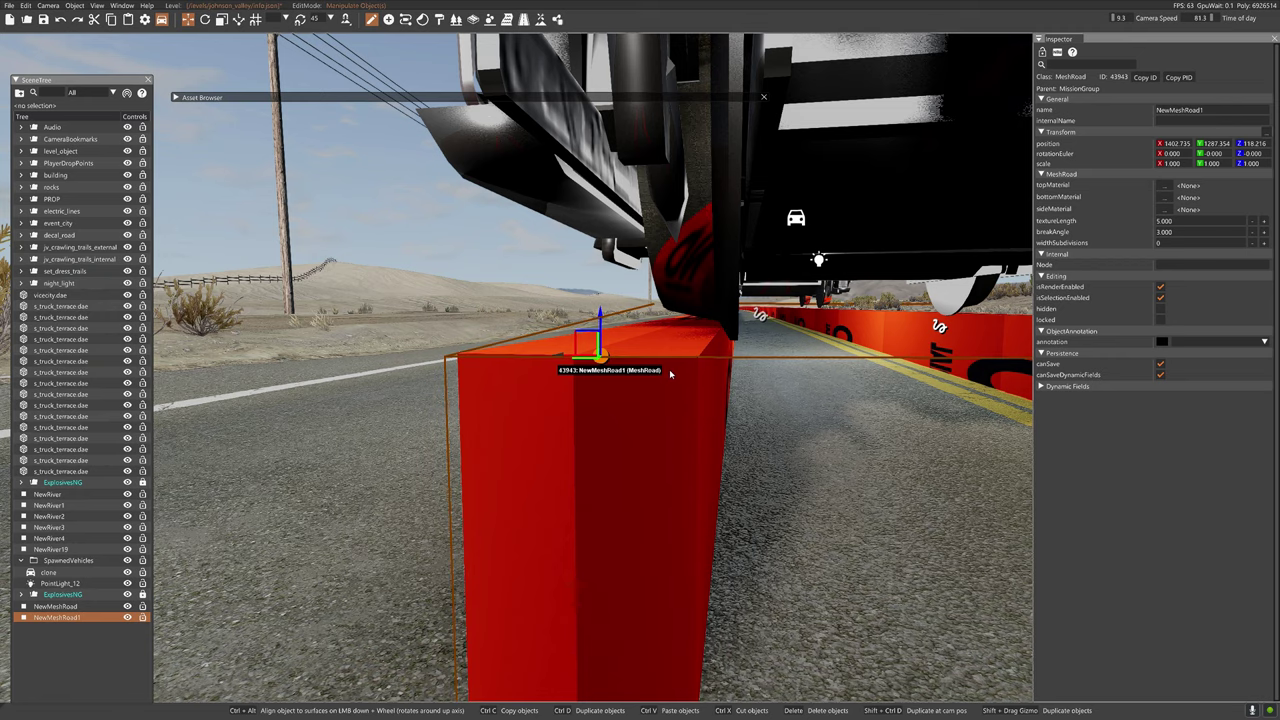
- Raise the train to about Z 119.371 above both mesh roads and resume the simulation so it settles onto them
key(s)
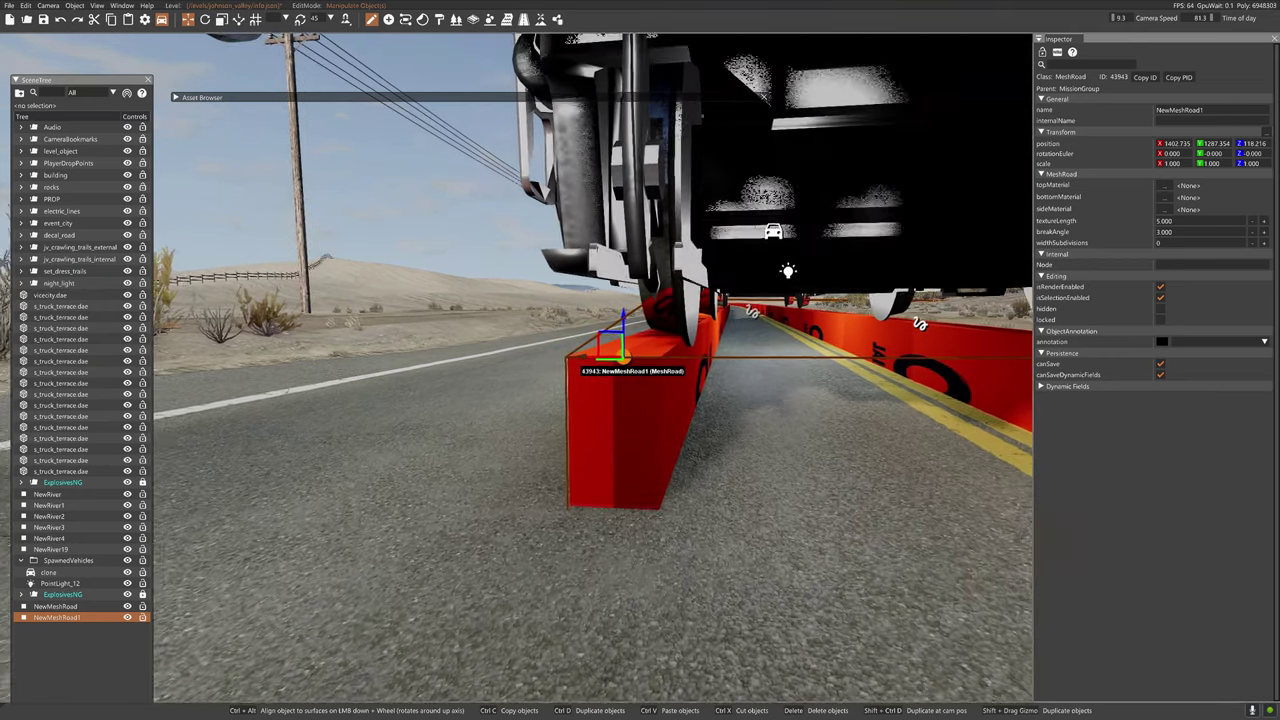
click(768, 239)
drag(770, 195, 772, 189)
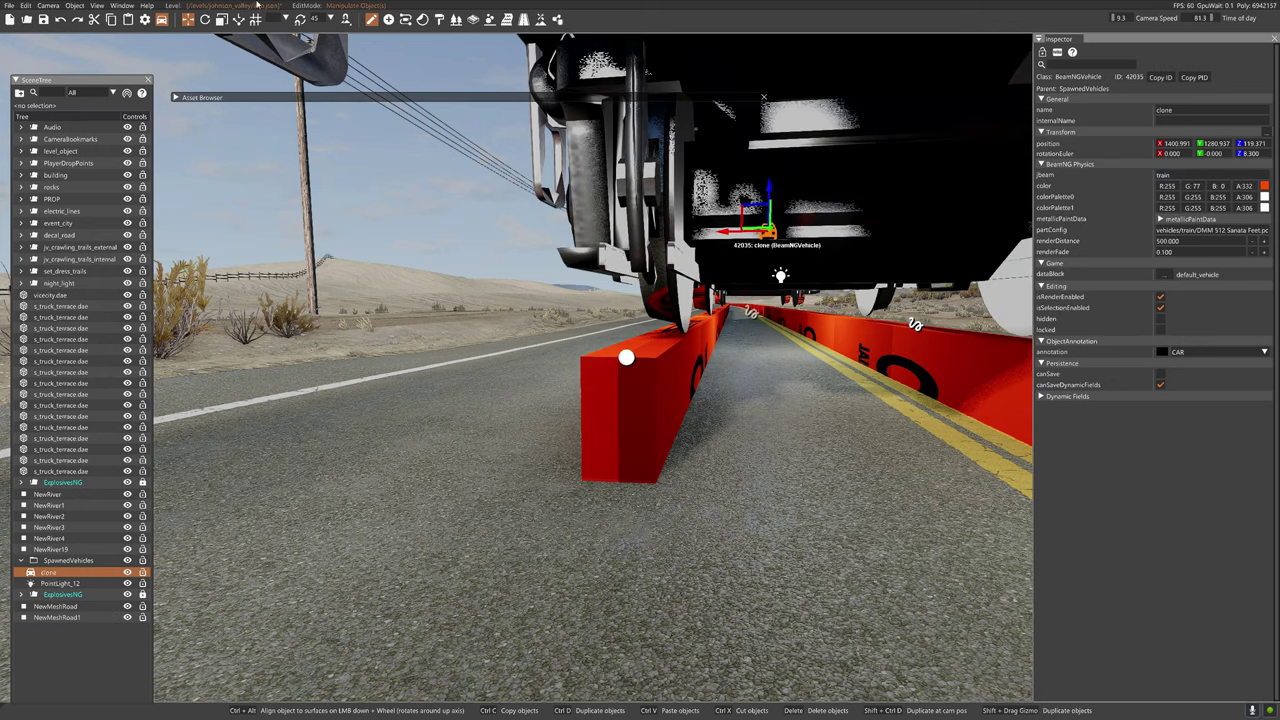
click(26, 6)
key(j)
- Examine how the train's wheels rest on both mesh roads from below and from the side
right_drag(640, 360, 765, 412)
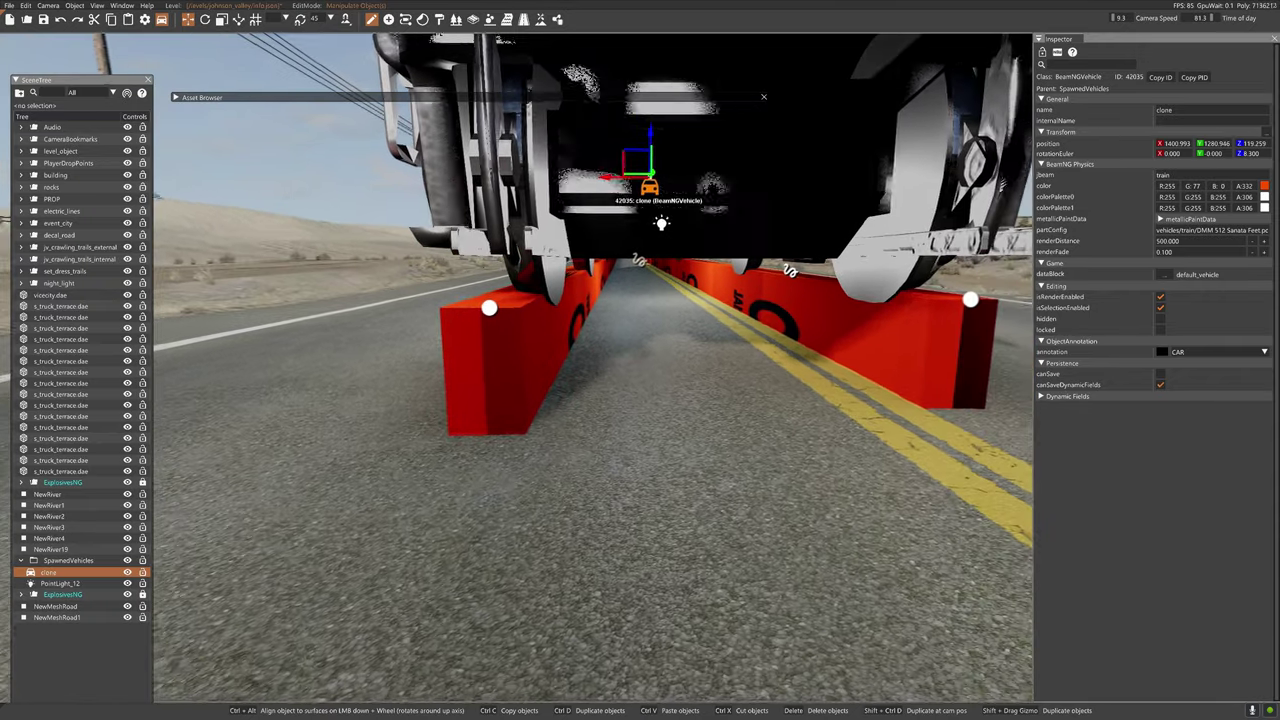
key(w)
mouse_move(640, 360)
right_down()
mouse_move(638, 278)
mouse_move(529, 260)
mouse_move(435, 220)
mouse_move(510, 213)
mouse_move(640, 248)
mouse_move(618, 224)
mouse_move(520, 222)
mouse_move(562, 249)
mouse_move(564, 226)
mouse_move(745, 285)
mouse_move(885, 275)
mouse_move(872, 225)
mouse_move(725, 187)
right_up()
key(a)
key(d)
key(a)
key(w)
key(s)
key(d)
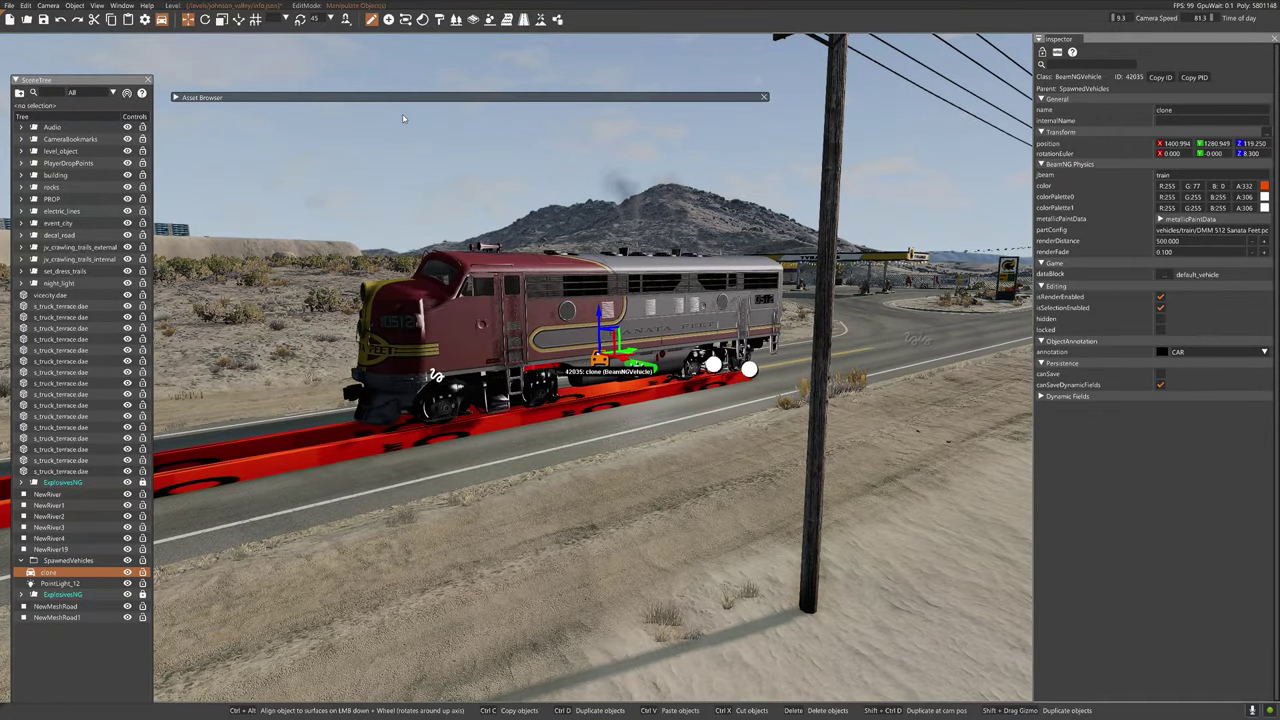
- Leave the world editor and return from the free camera to the train's own camera view
key(F11)
key(shift+c)
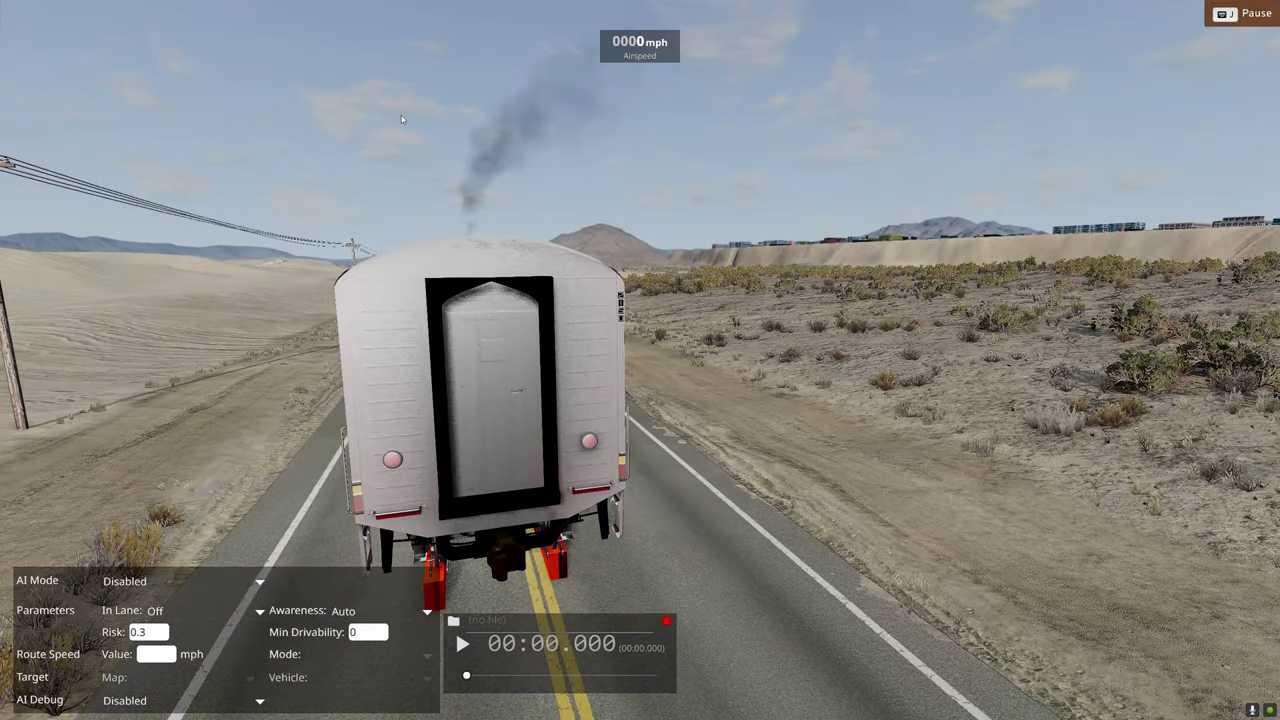
key(shift+c)
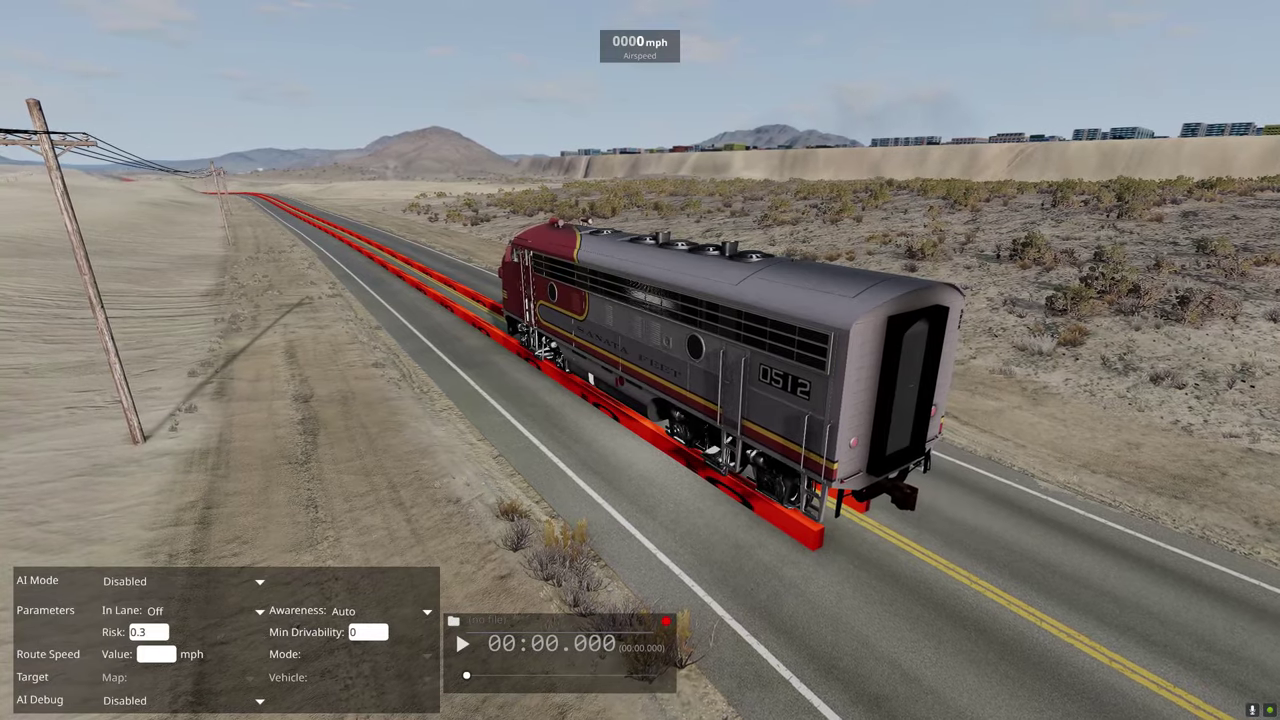
- Drive the train forward along the two mesh roads, then pause the simulation and view its front wheels on them
key(Up)
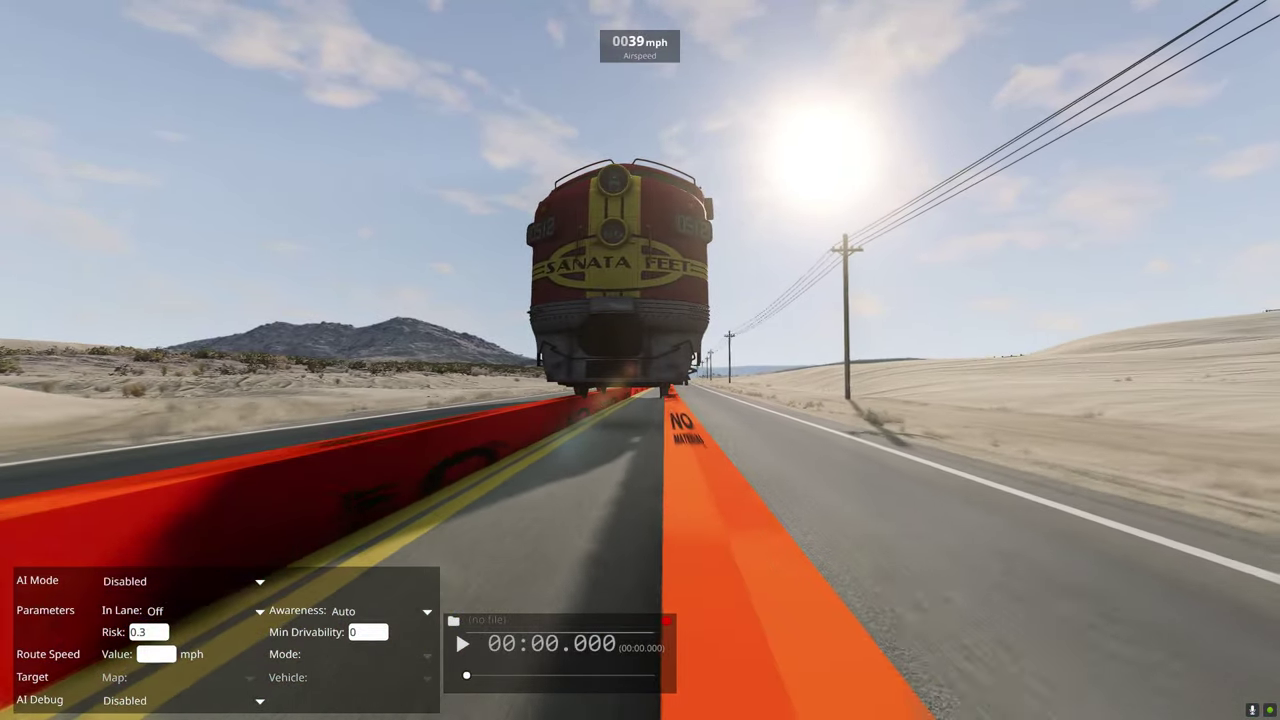
key(j)
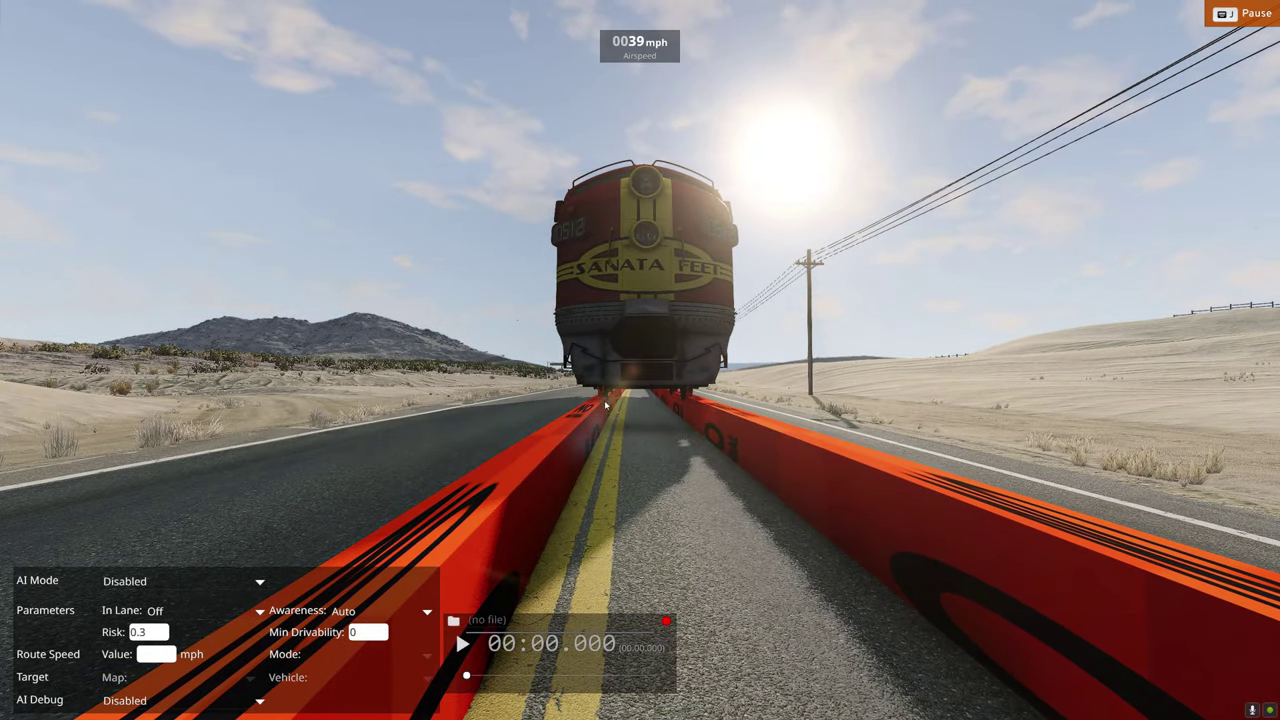
key(a)
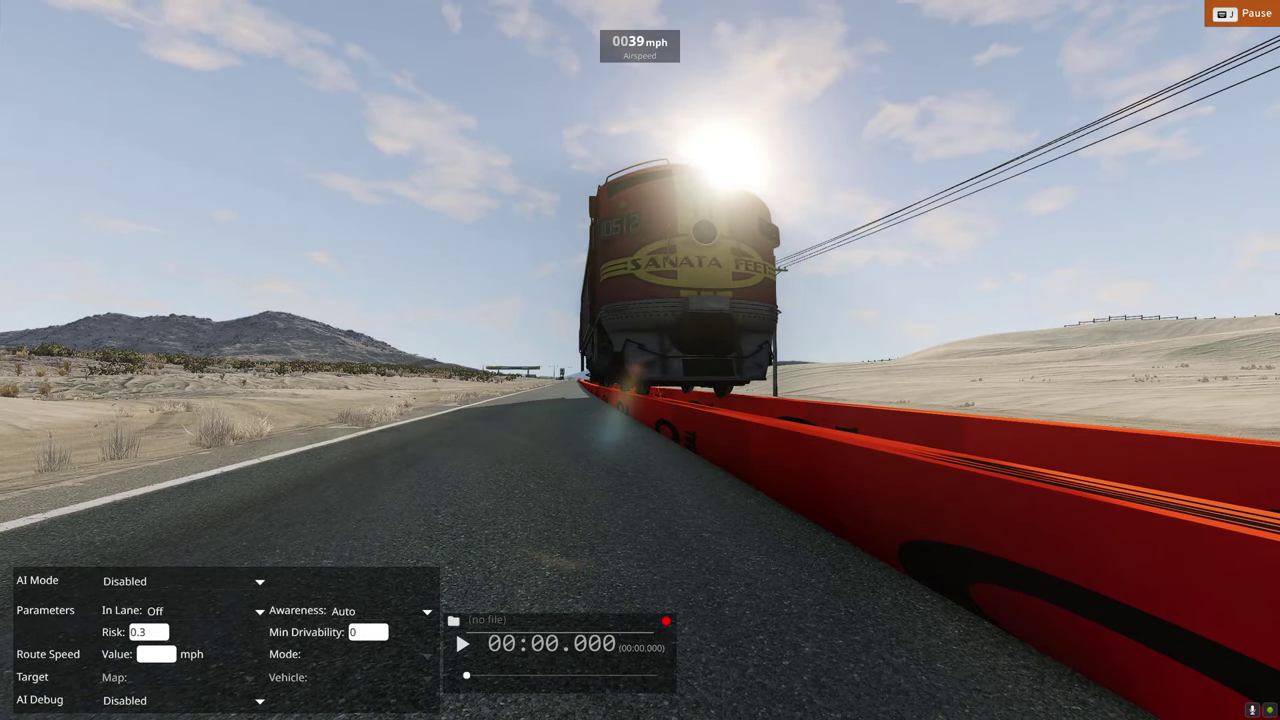
- View the moving train from the front and the side as it runs along the two mesh roads
right_drag(640, 360, 770, 400)
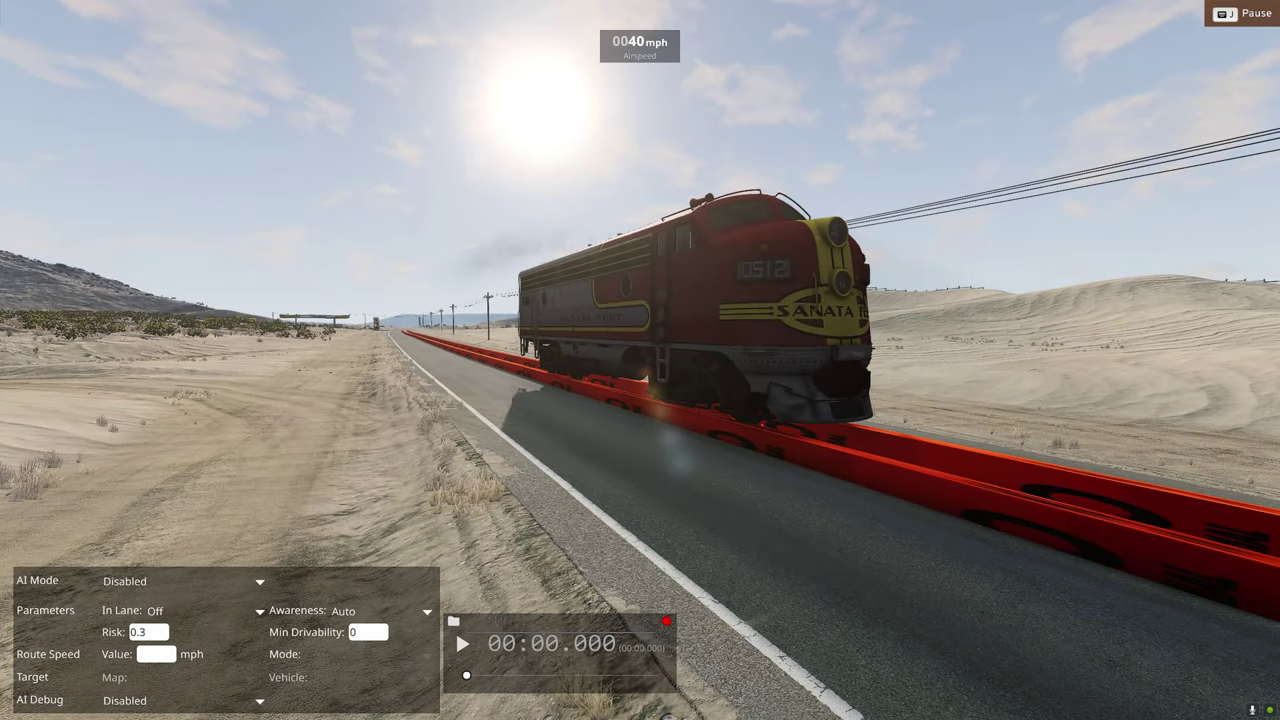
right_drag(640, 360, 950, 360)
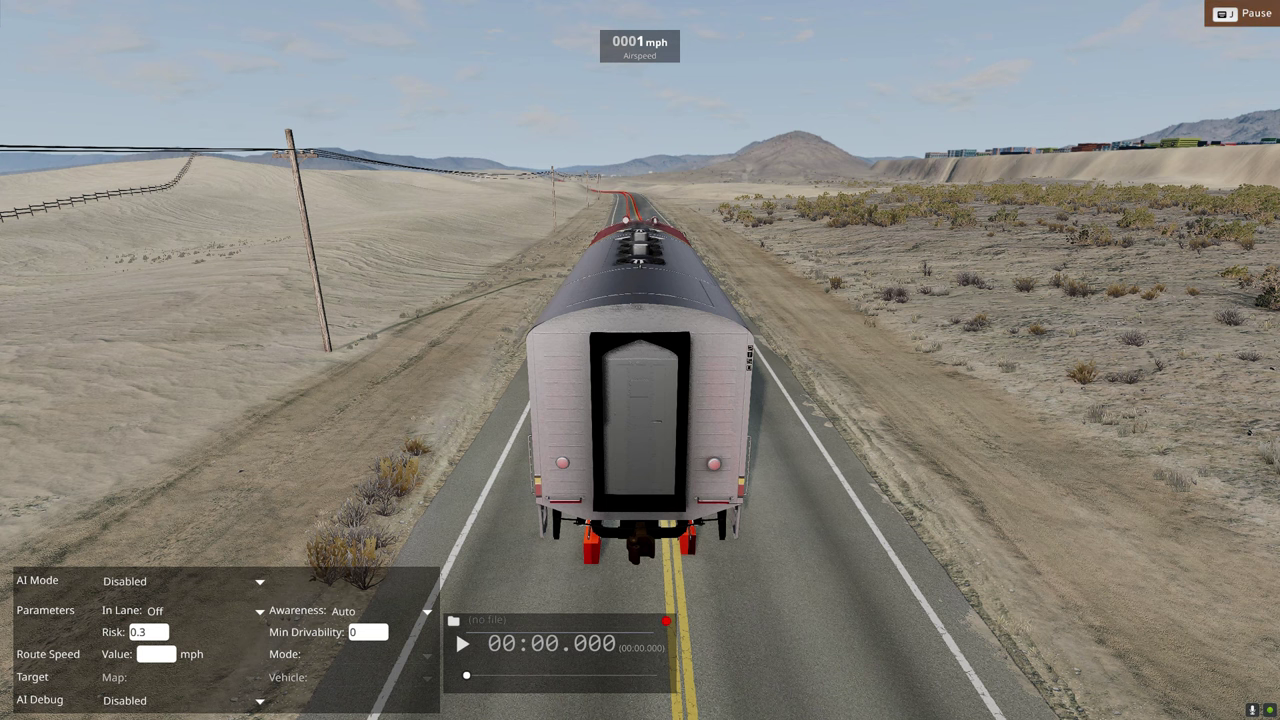
- Open the world editor and select the first mesh road, NewMeshRoad, ahead of the train for mesh road editing
key(F11)
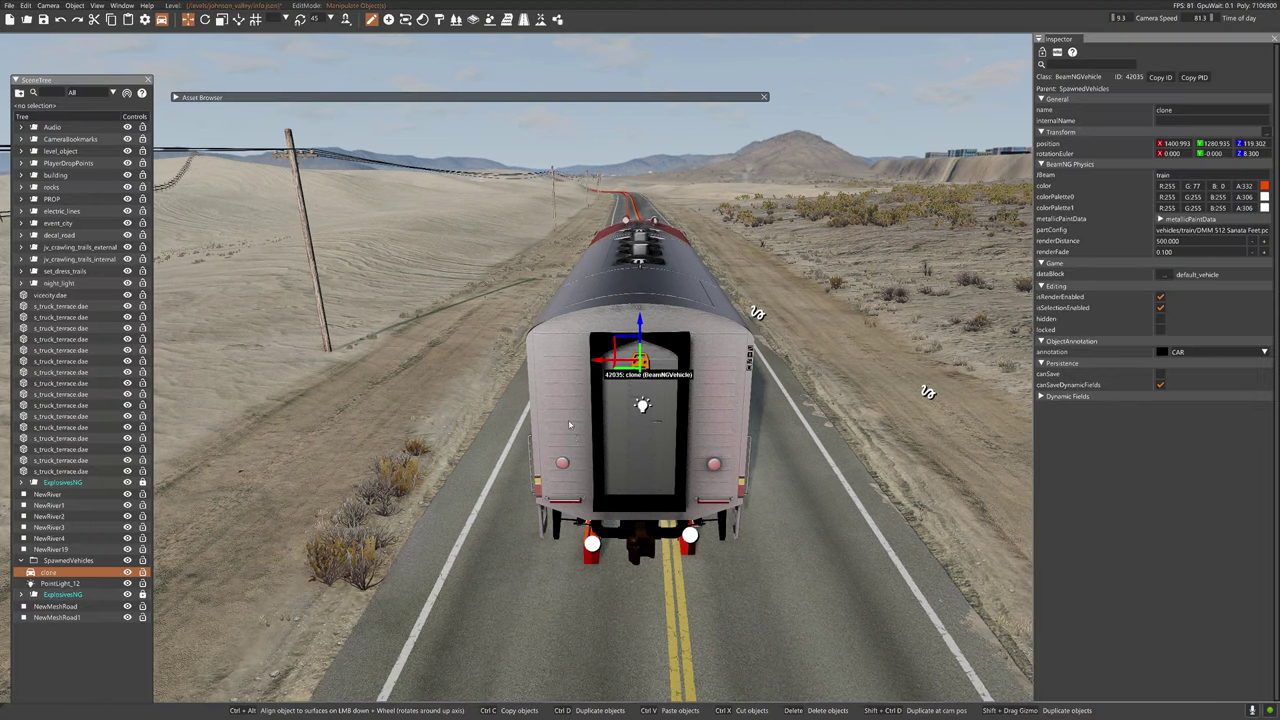
right_drag(416, 260, 416, 95)
key(w)
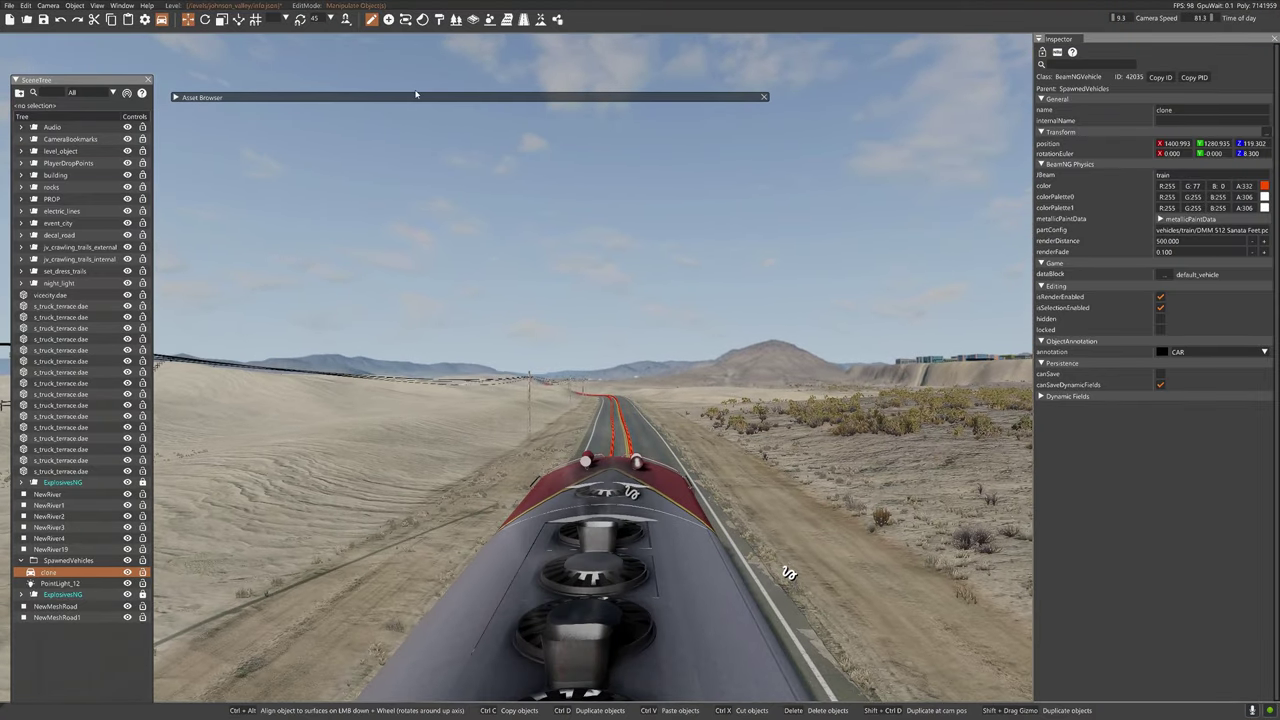
click(474, 22)
key(w)
right_drag(626, 328, 626, 460)
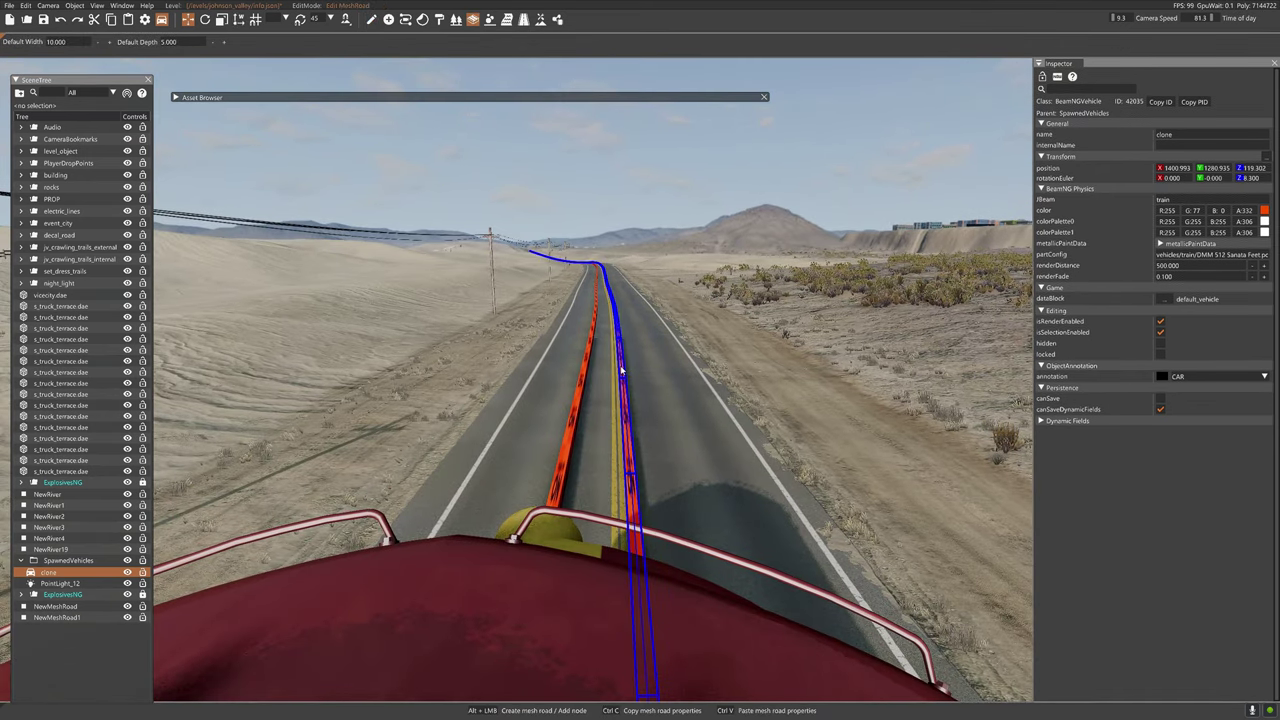
click(620, 370)
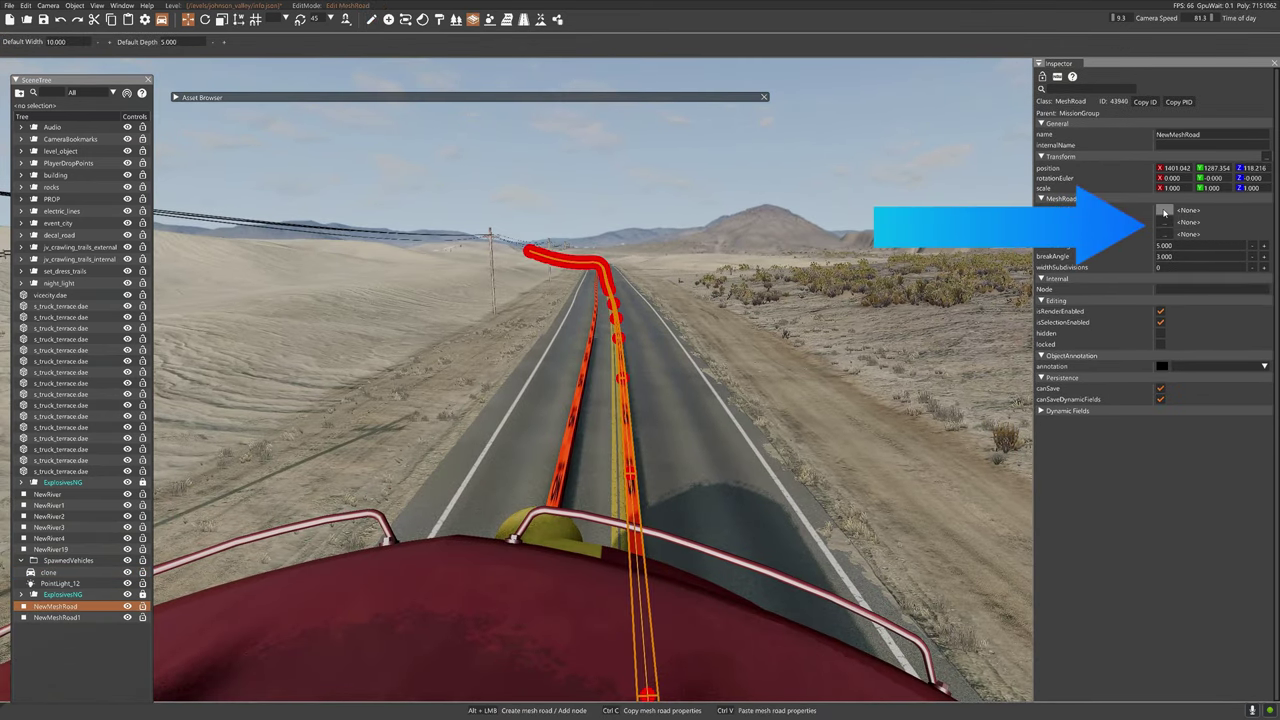
- Assign the track_editor_A_center material to the top, bottom and sides of NewMeshRoad
click(1164, 212)
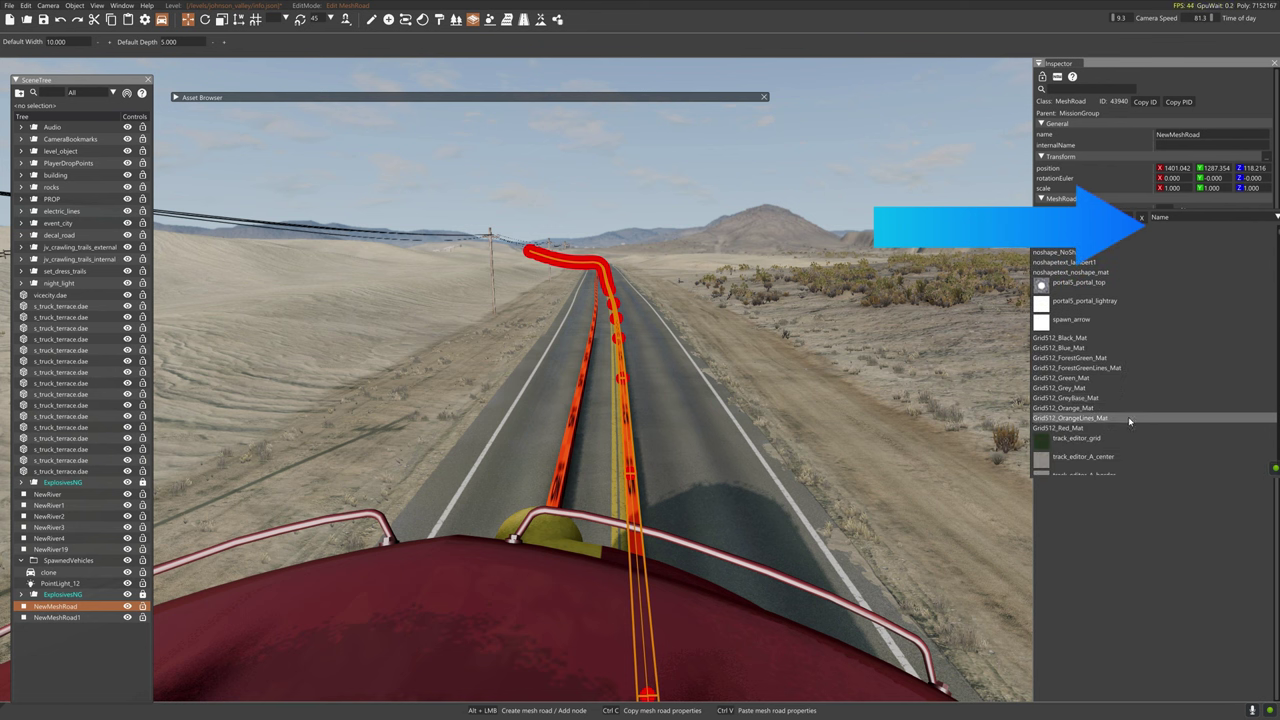
scroll(1119, 448, down, 1)
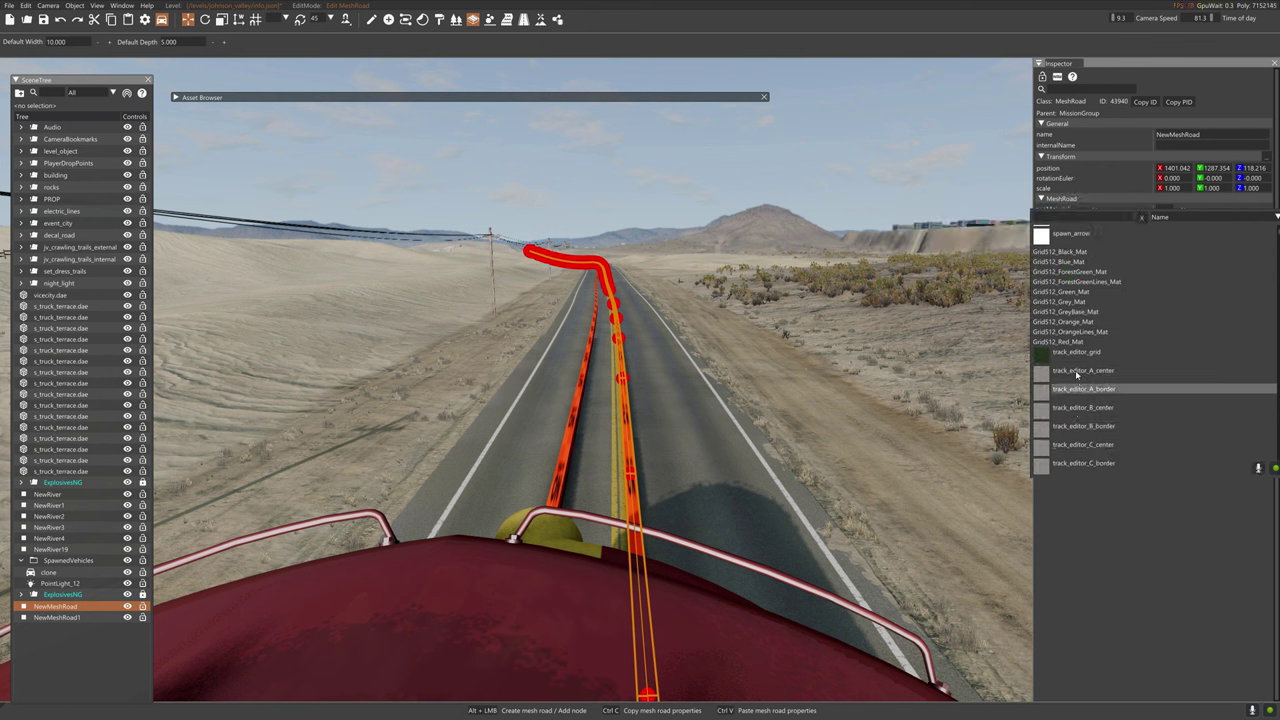
click(1075, 372)
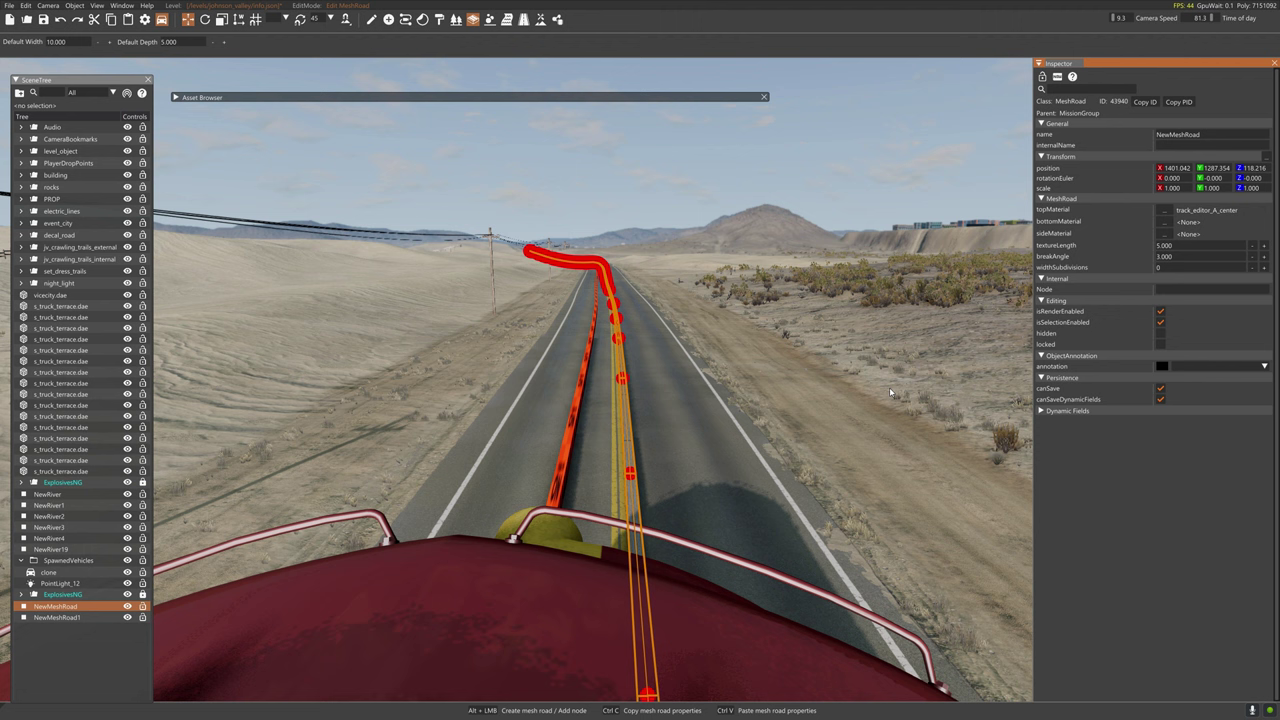
click(1164, 222)
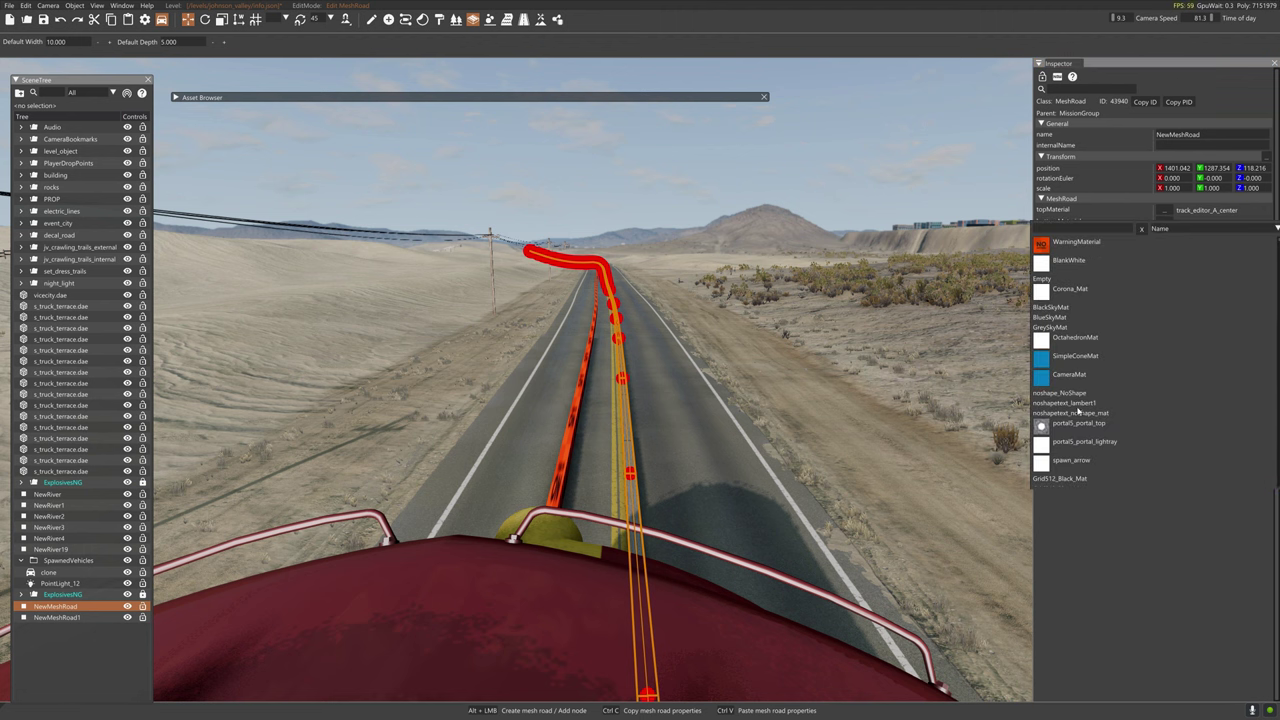
scroll(1078, 410, down, 1)
scroll(1080, 443, down, 3)
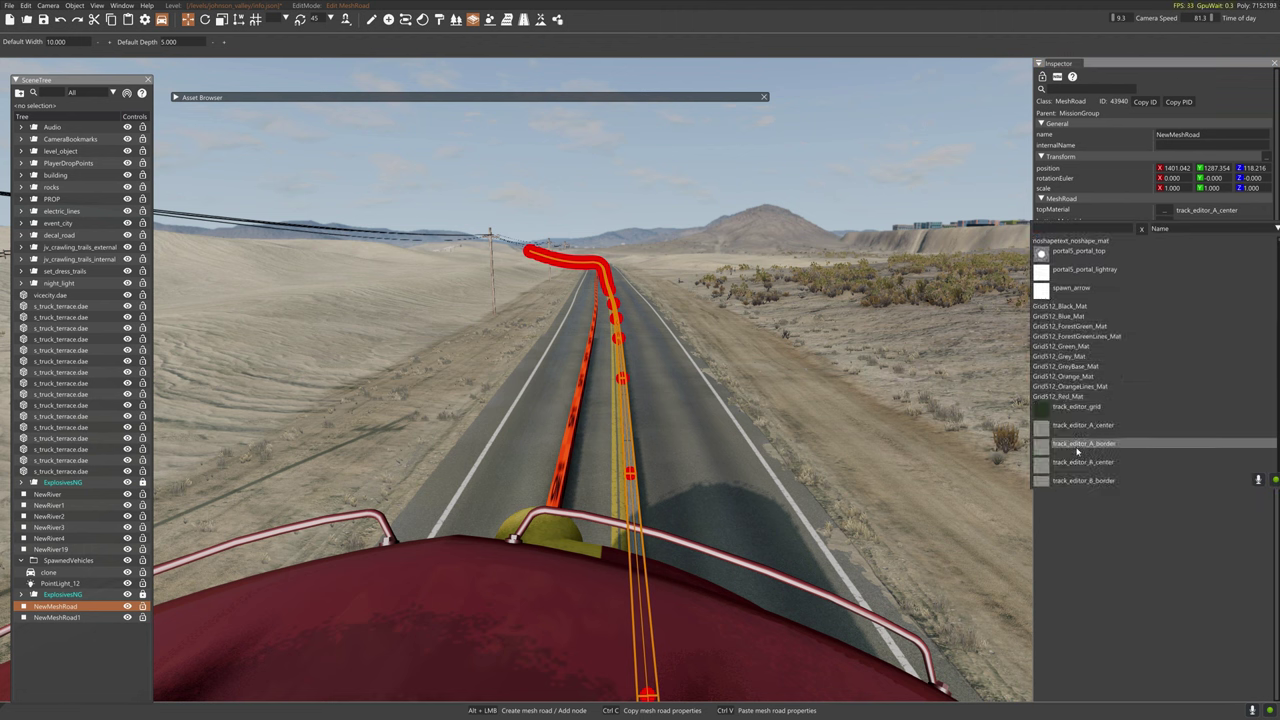
click(1073, 427)
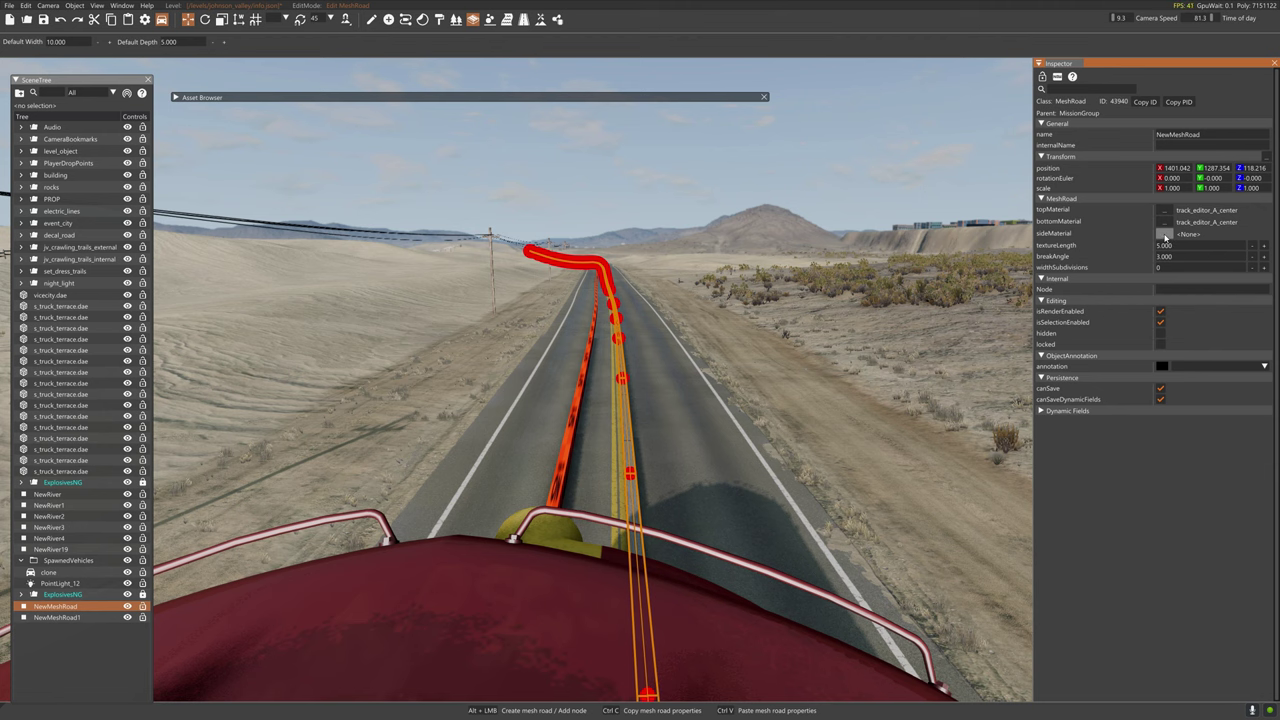
click(1164, 234)
scroll(1078, 464, down, 1)
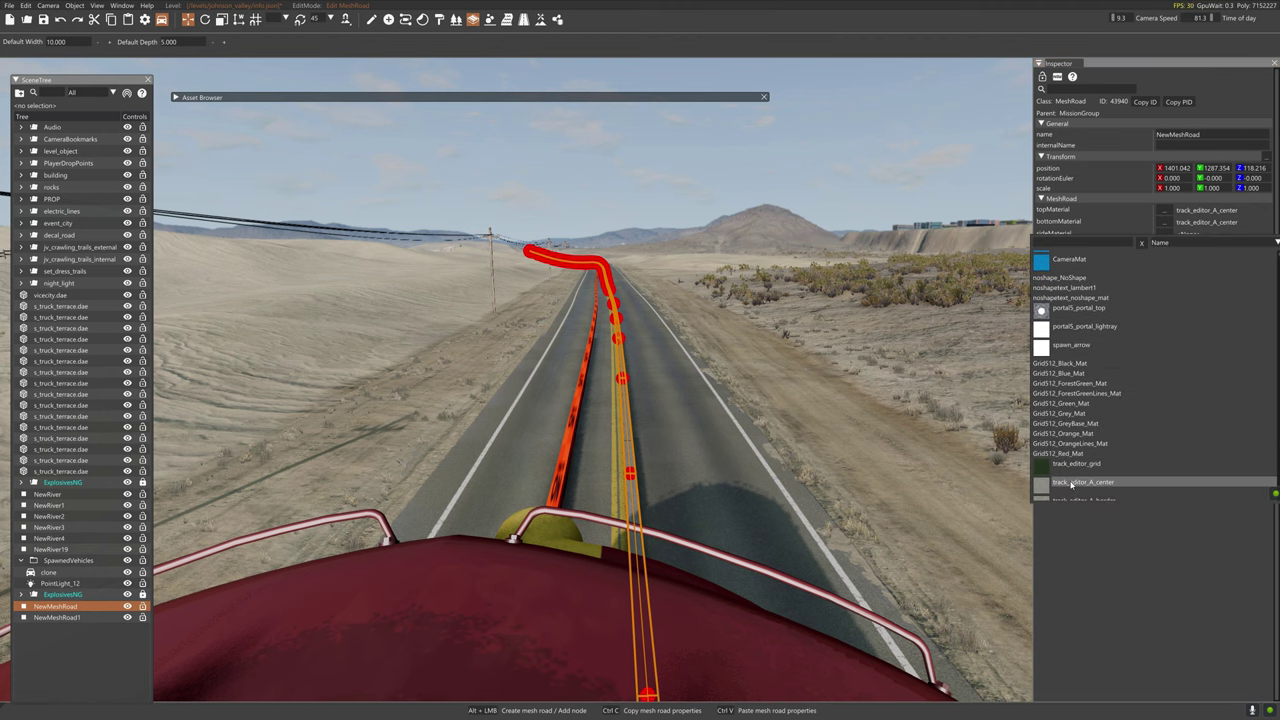
click(1071, 484)
- Select the second mesh road, NewMeshRoad1, and assign track_editor_A_center as its top, bottom and side material
right_drag(957, 491, 996, 622)
key(w)
key(w)
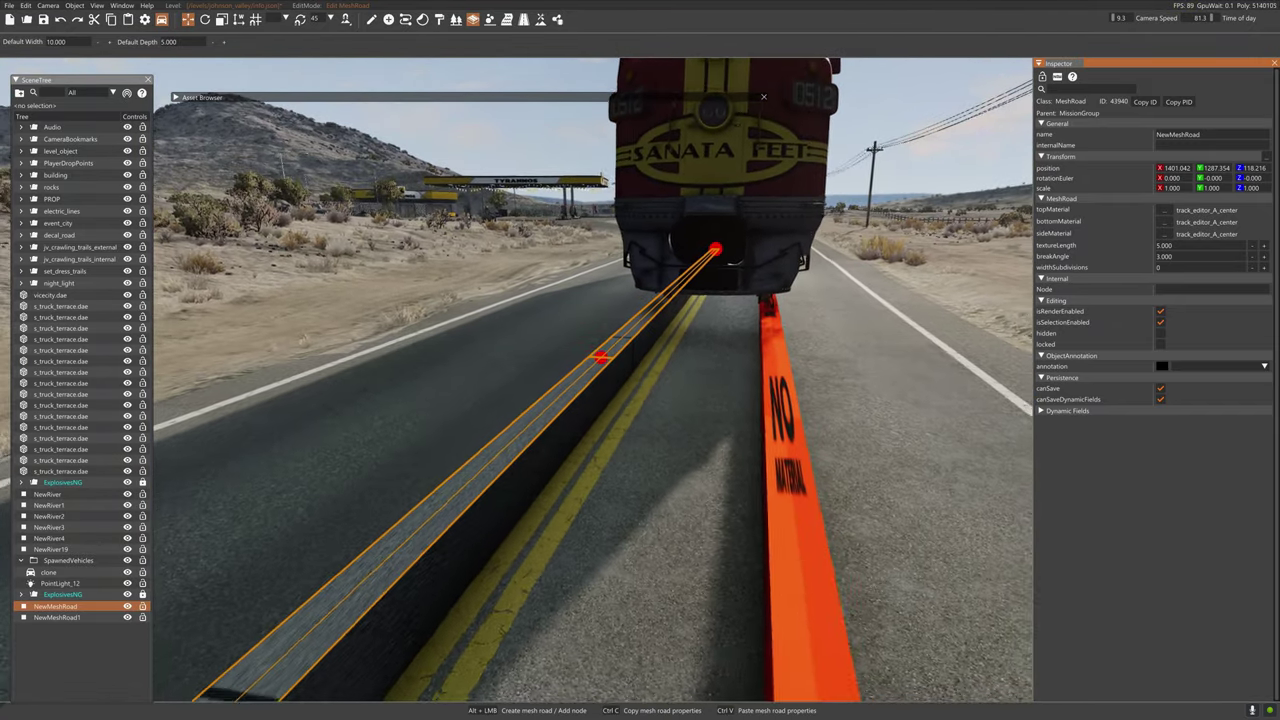
key(d)
click(716, 455)
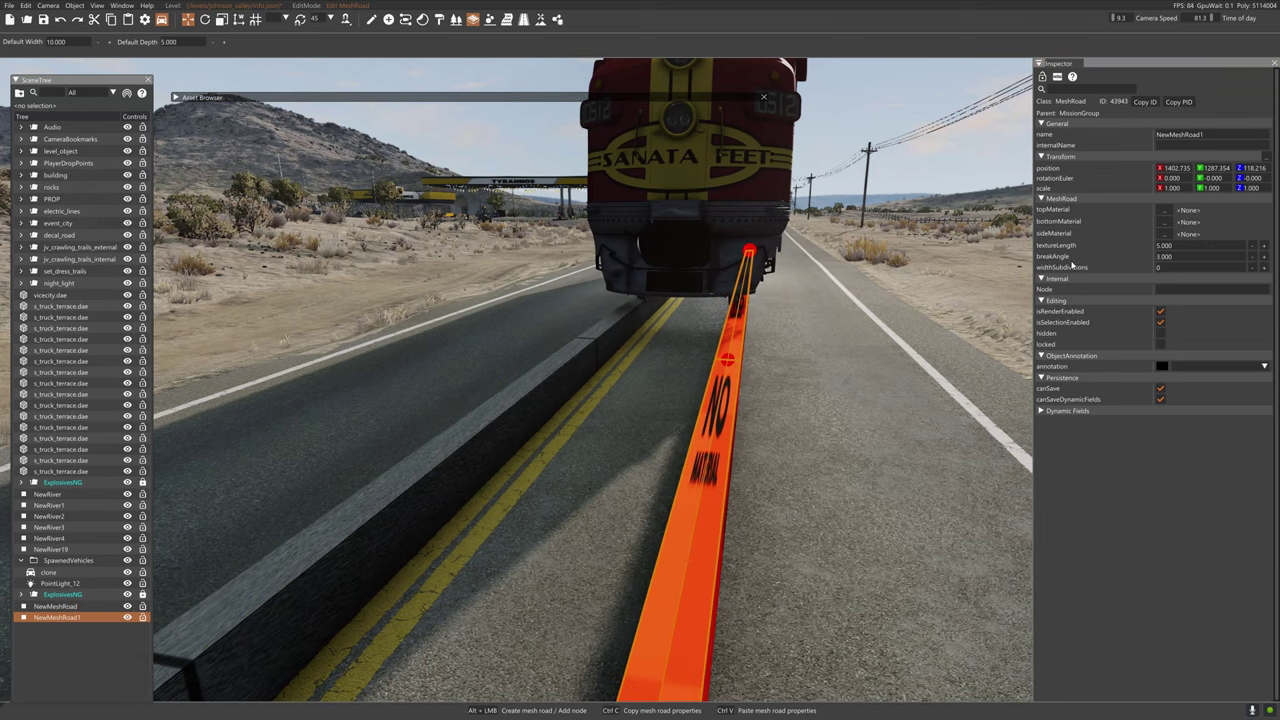
click(1162, 213)
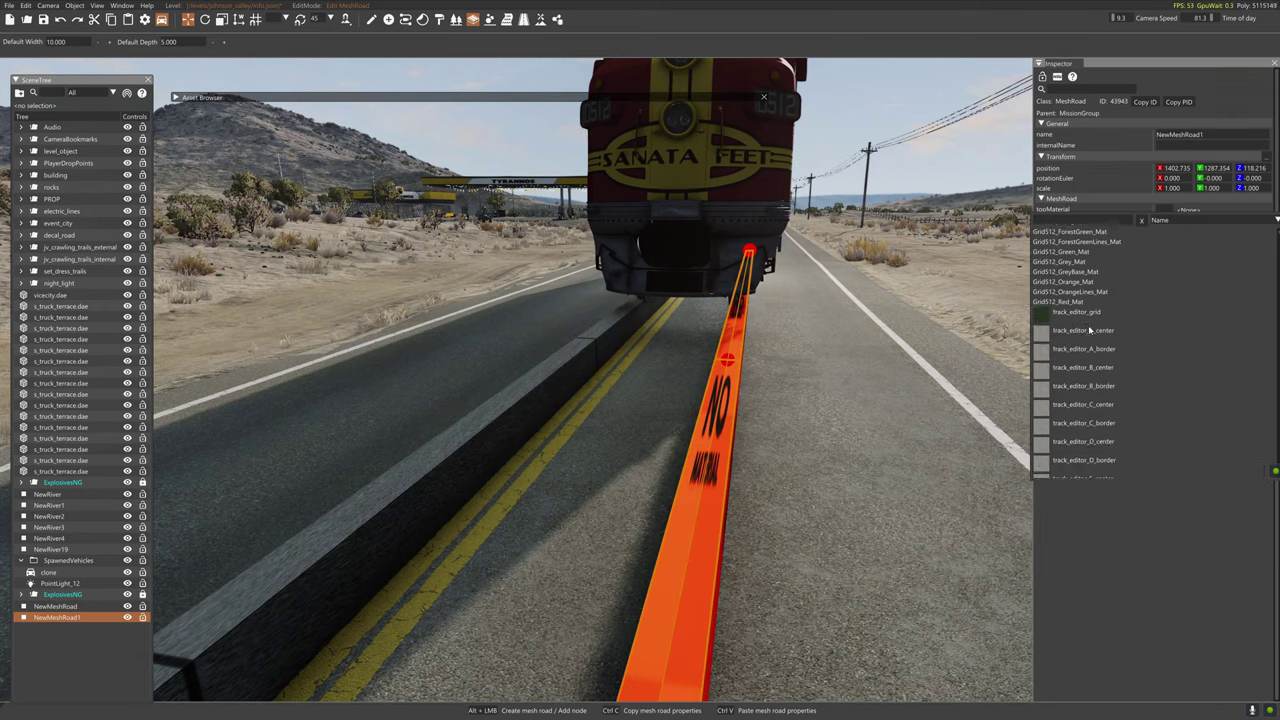
click(1086, 331)
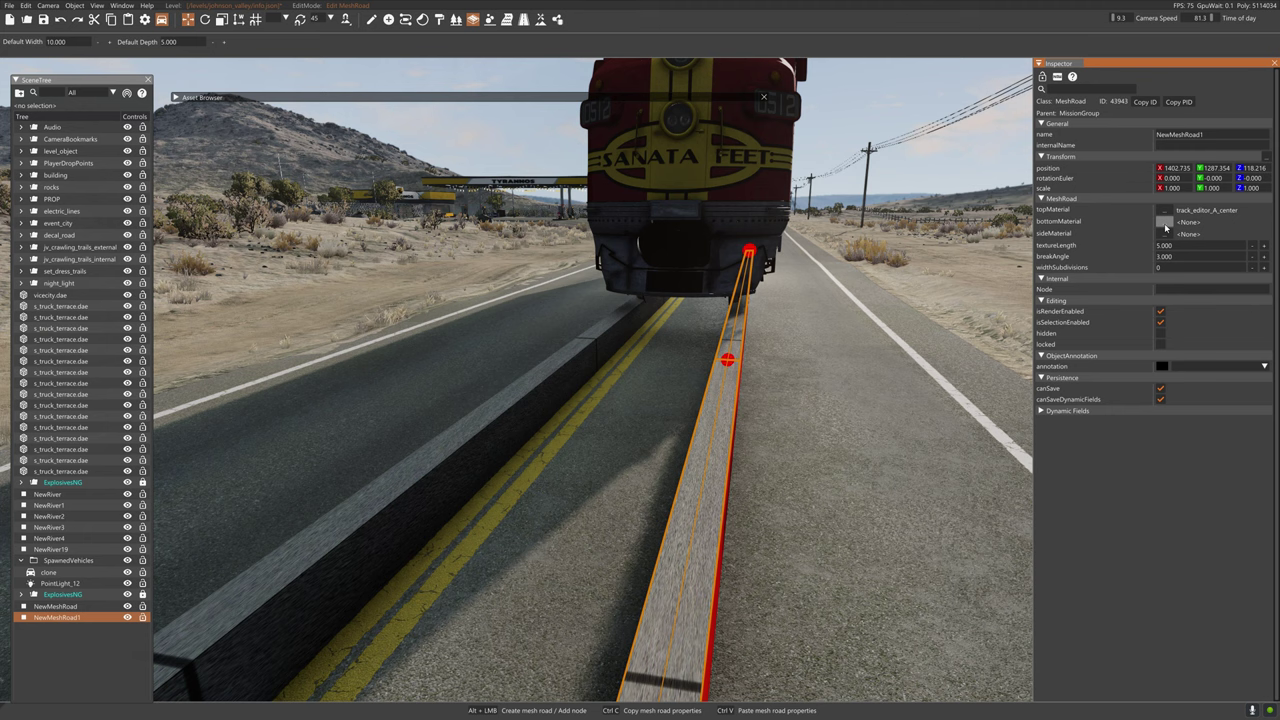
click(1164, 222)
click(1085, 429)
click(1164, 233)
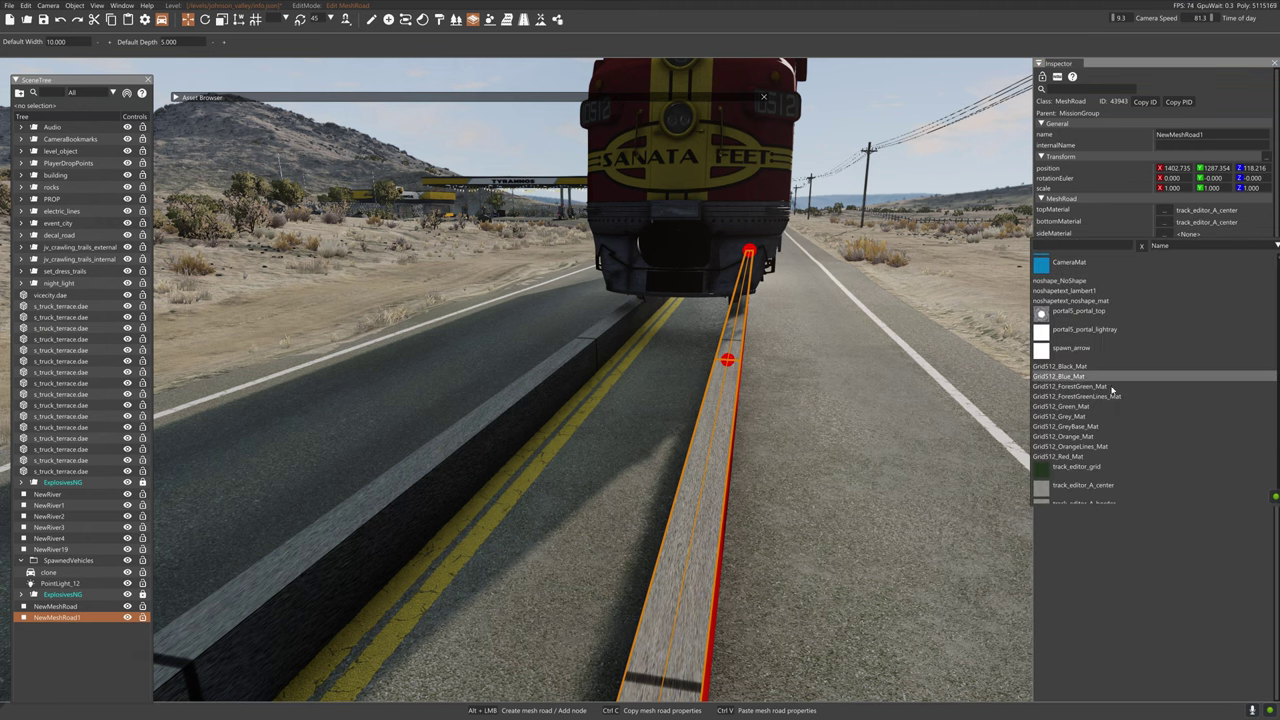
click(1083, 485)
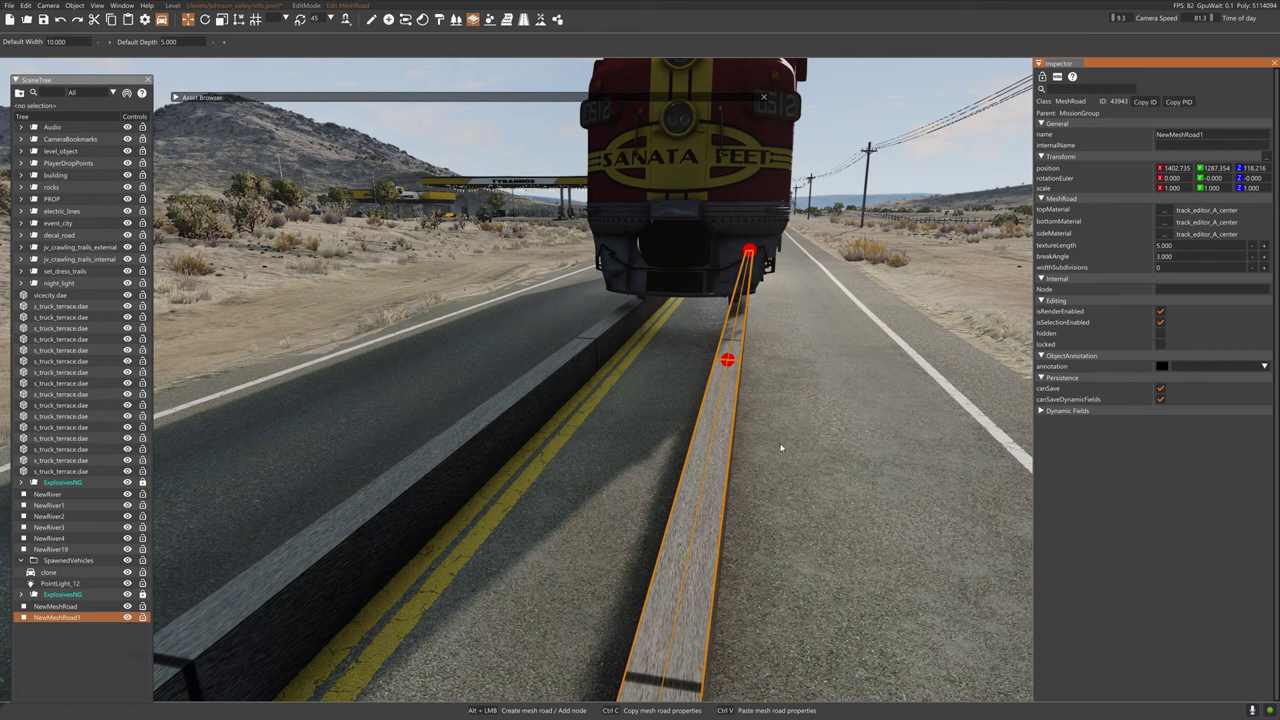
- Leave the world editor and fly the free camera along both mesh roads to examine them up to their far end
key(F11)
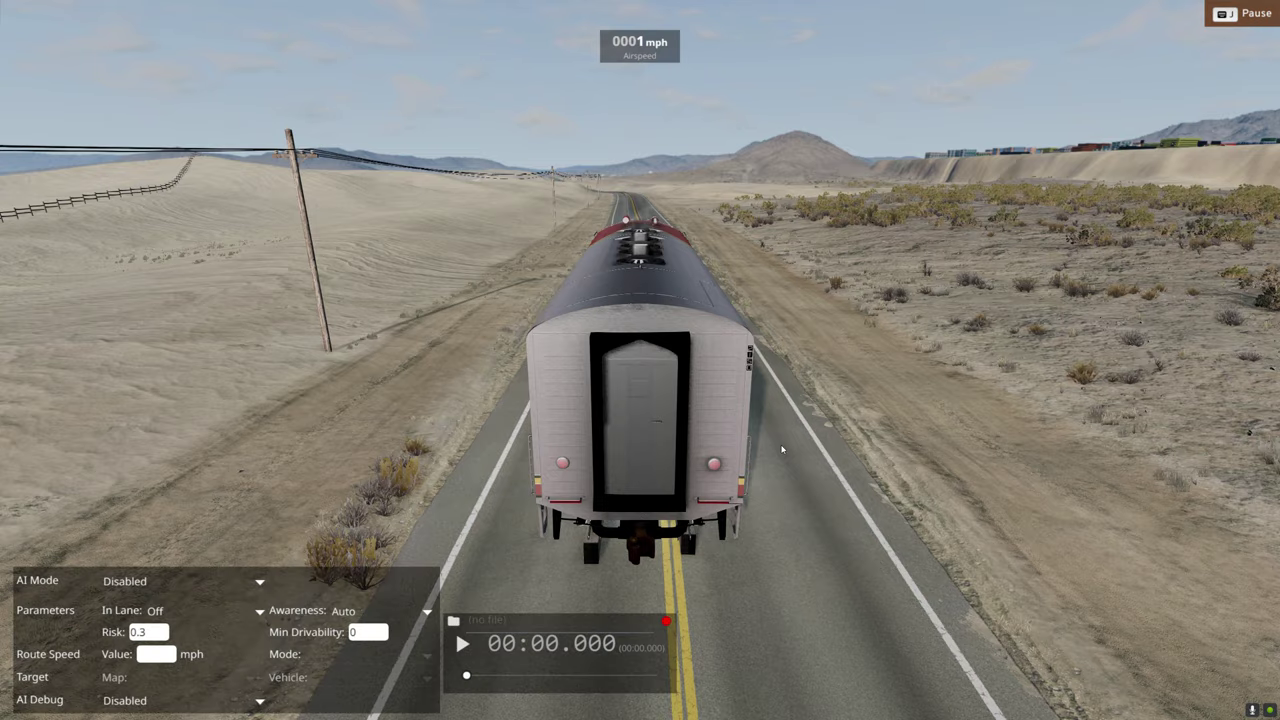
key(shift+c)
key(w)
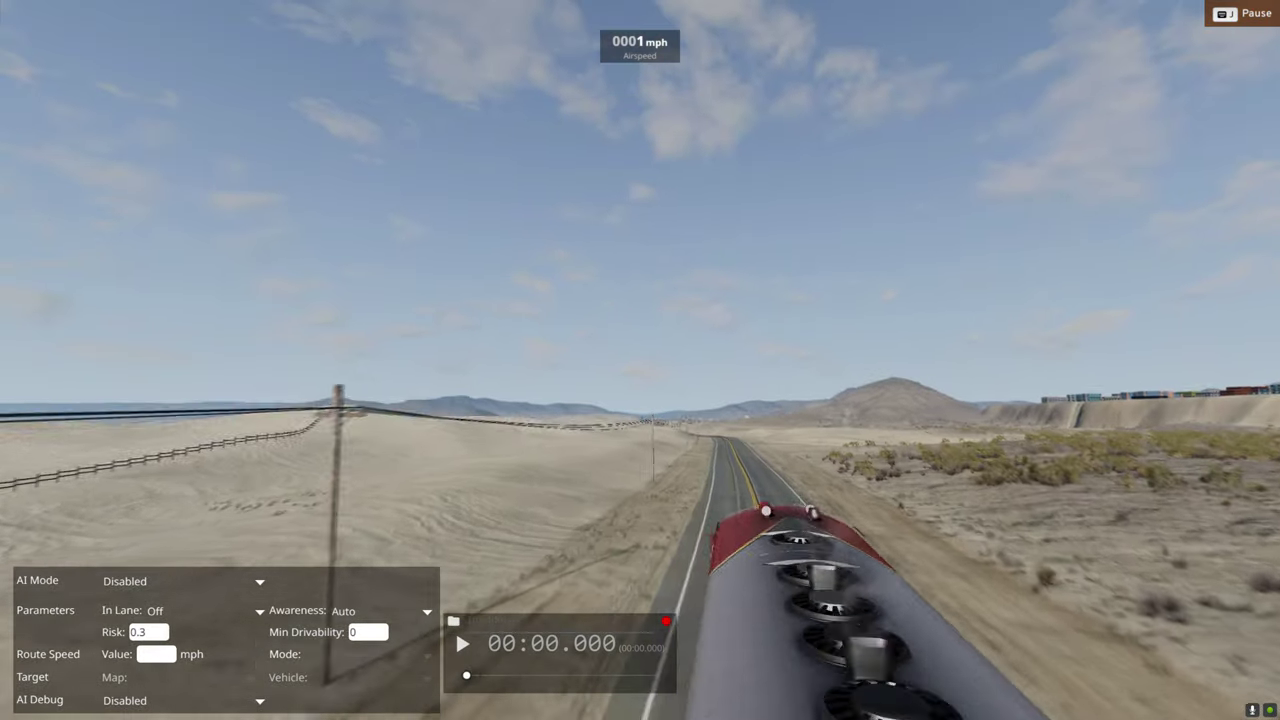
key(w)
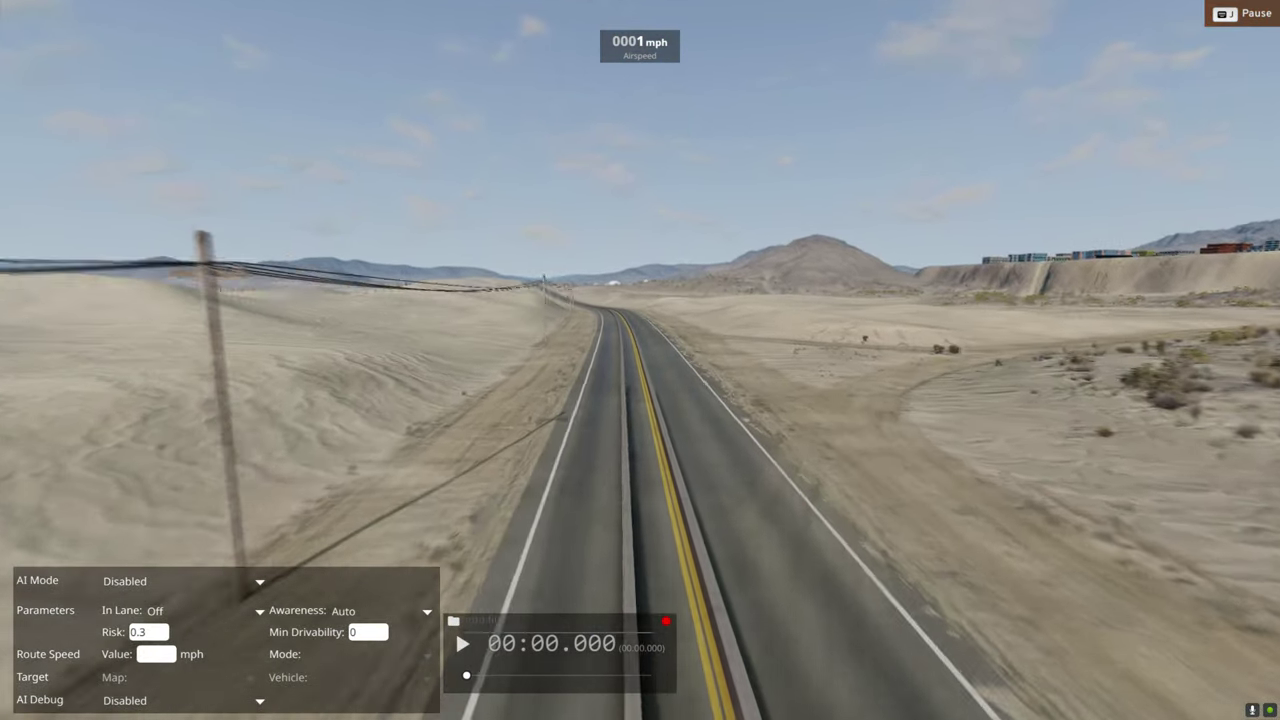
key(w)
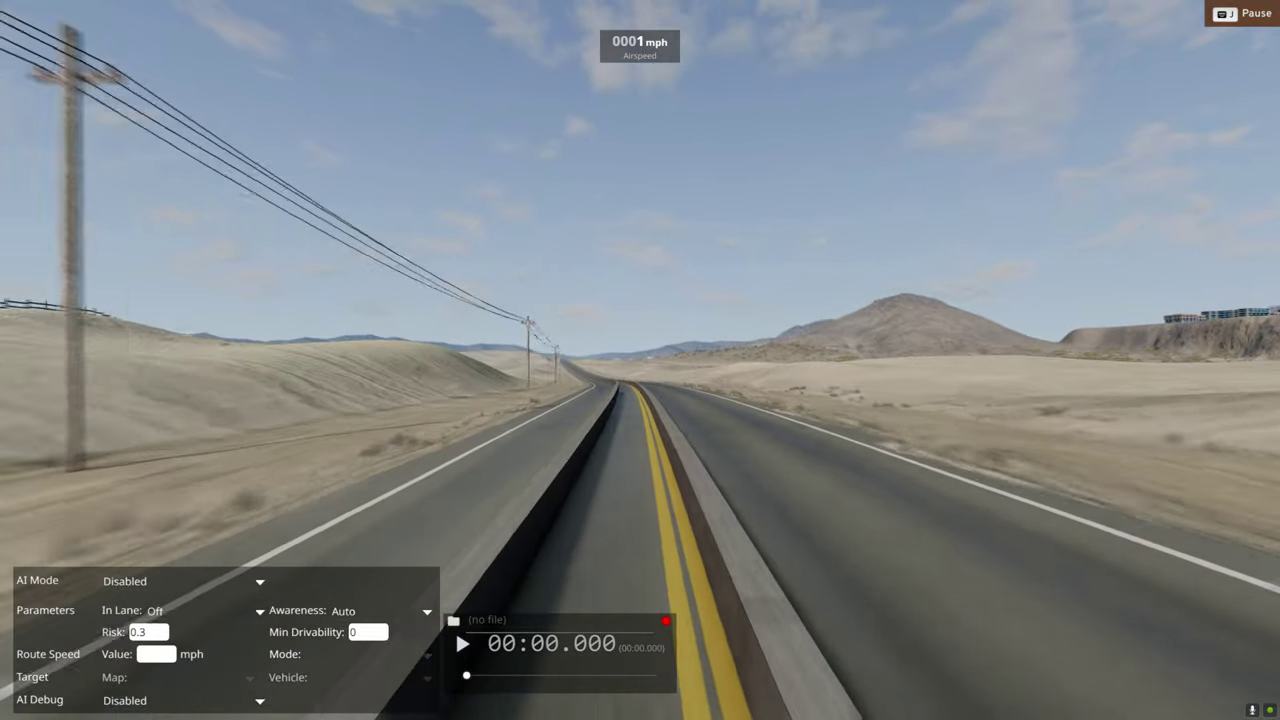
key(w)
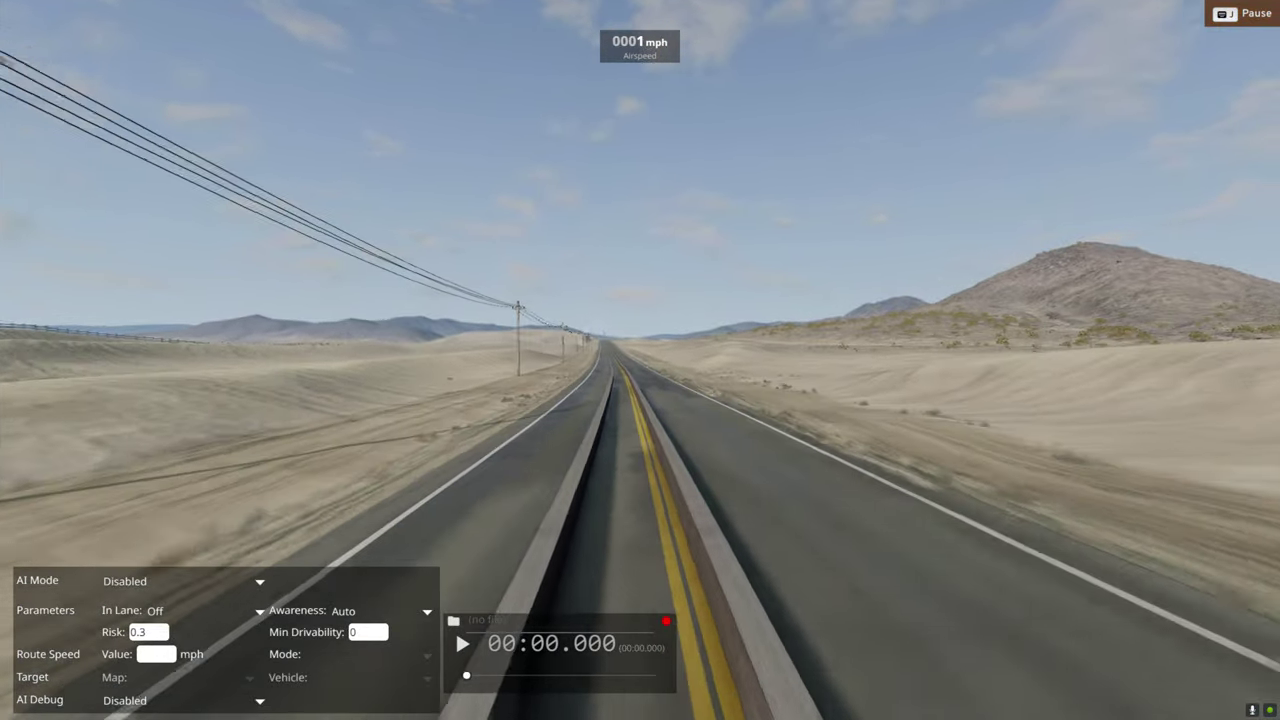
key(w)
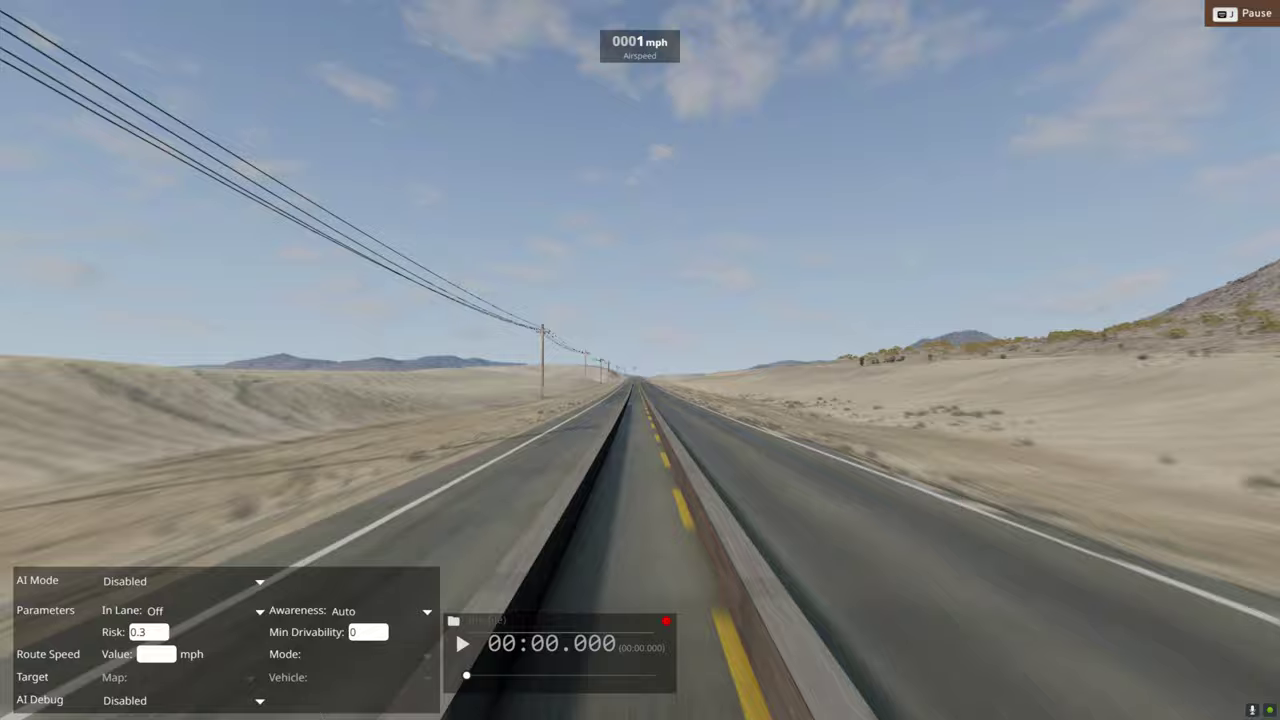
key(w)
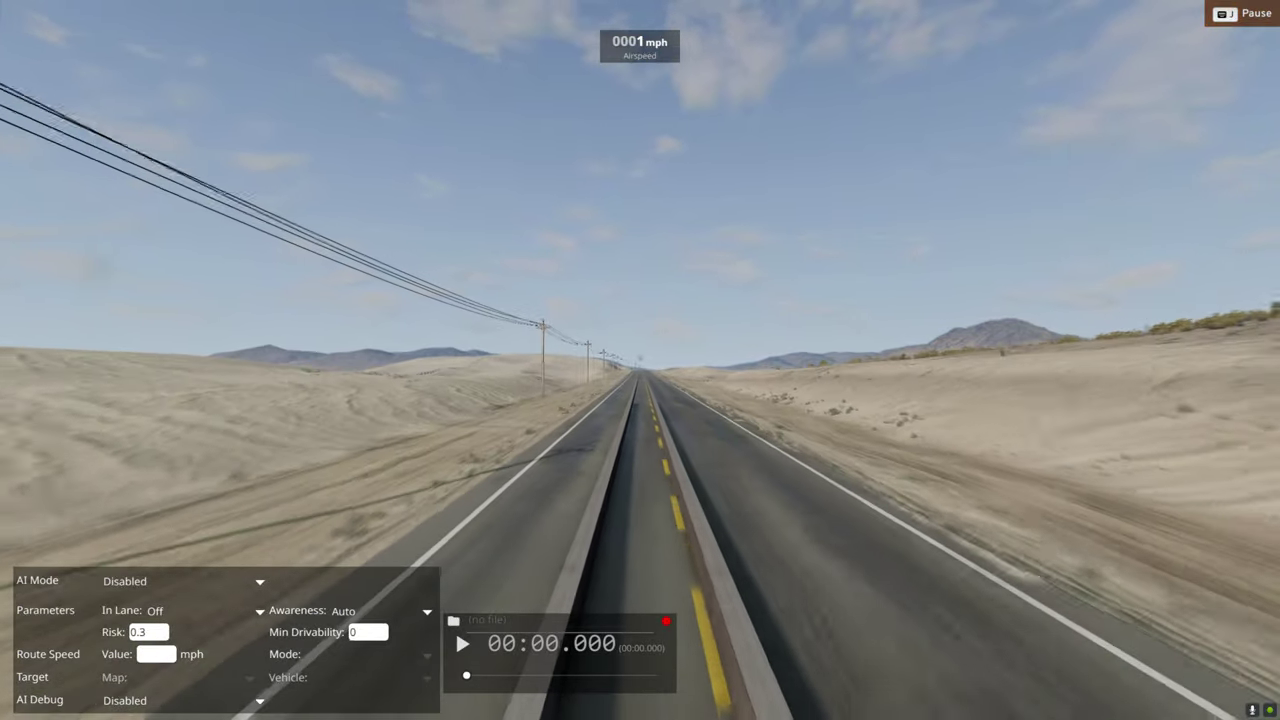
key(w)
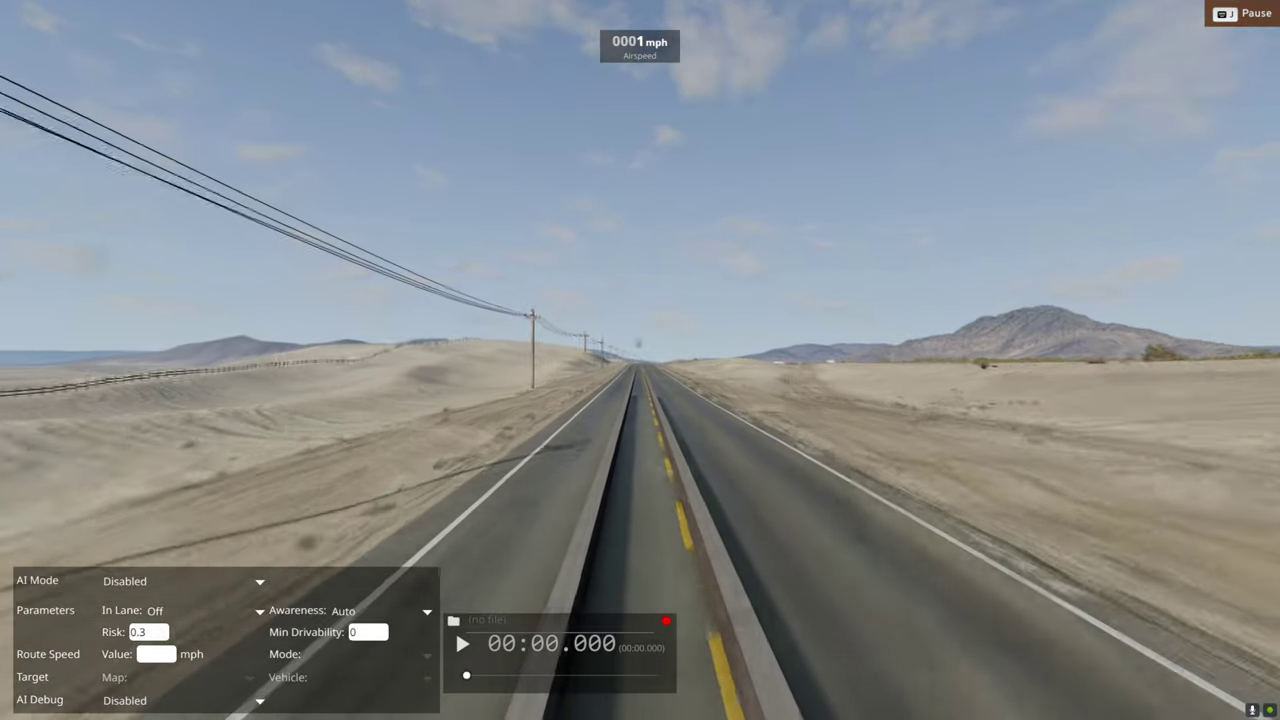
key(w)
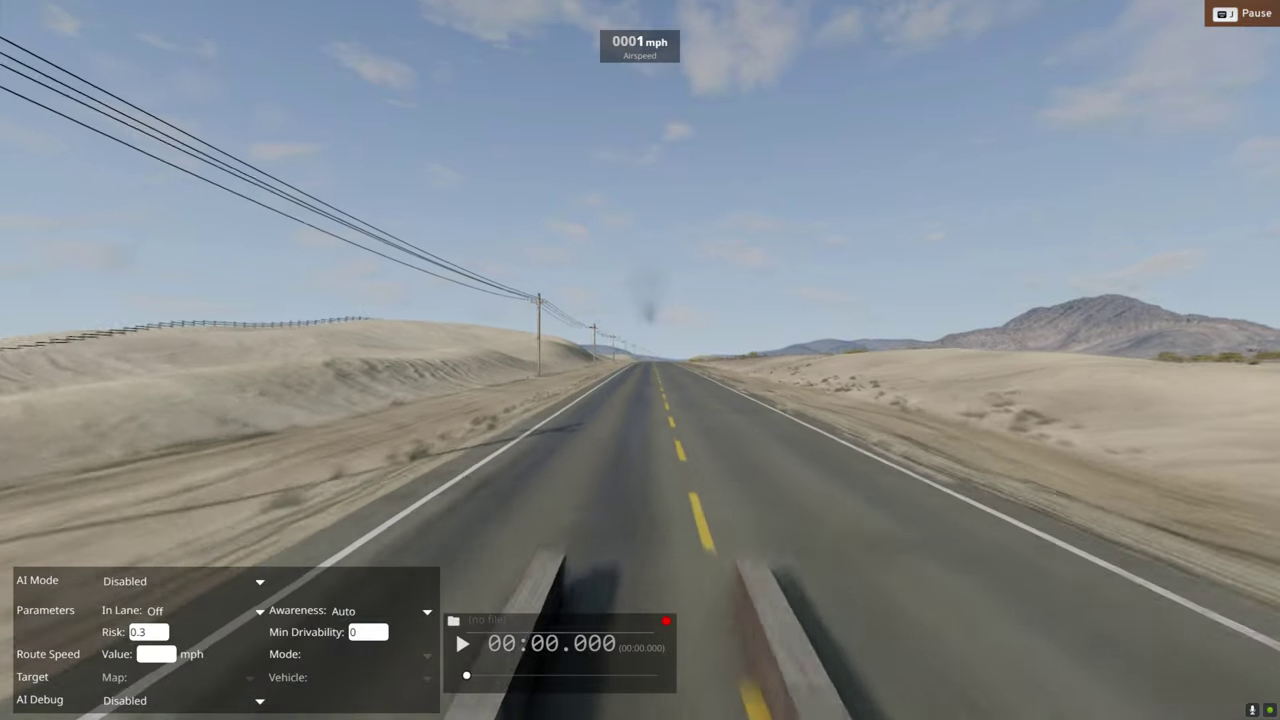
- Spawn a Cycjos Capsule Standard LHD bus as a new vehicle on the highway just beyond the far end of the mesh roads
key(d)
key(w)
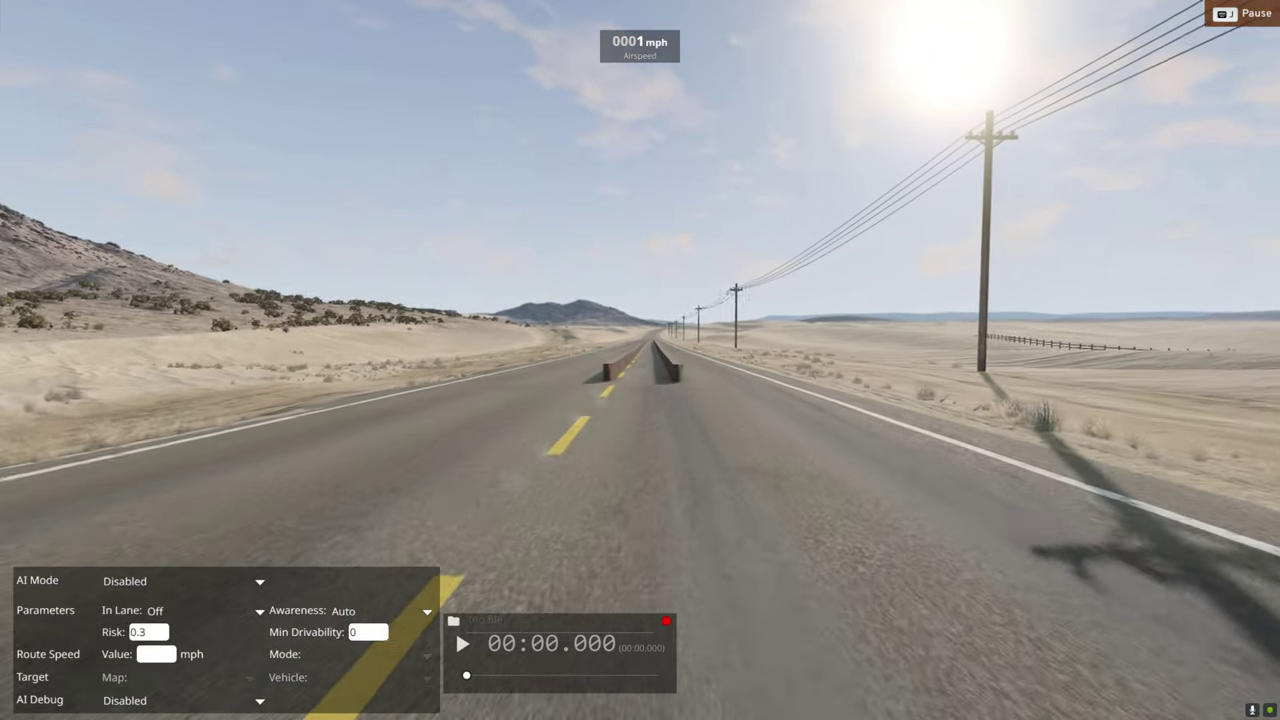
key(w)
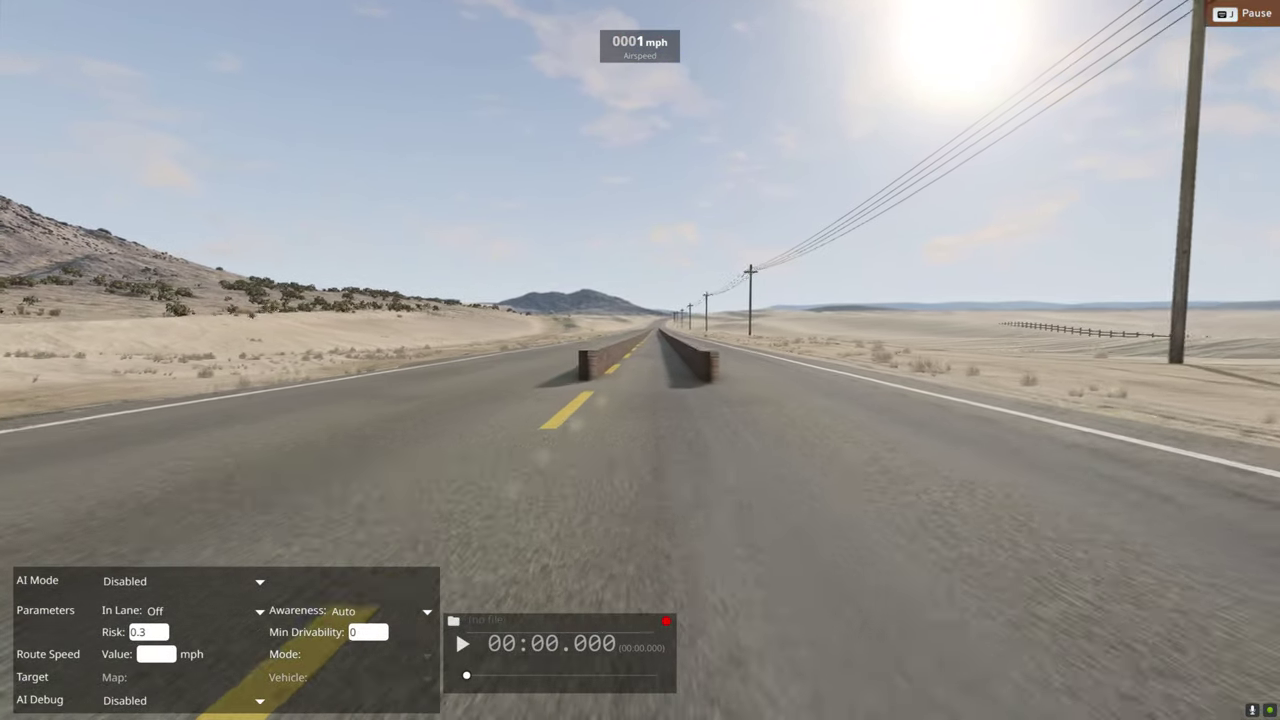
key(e)
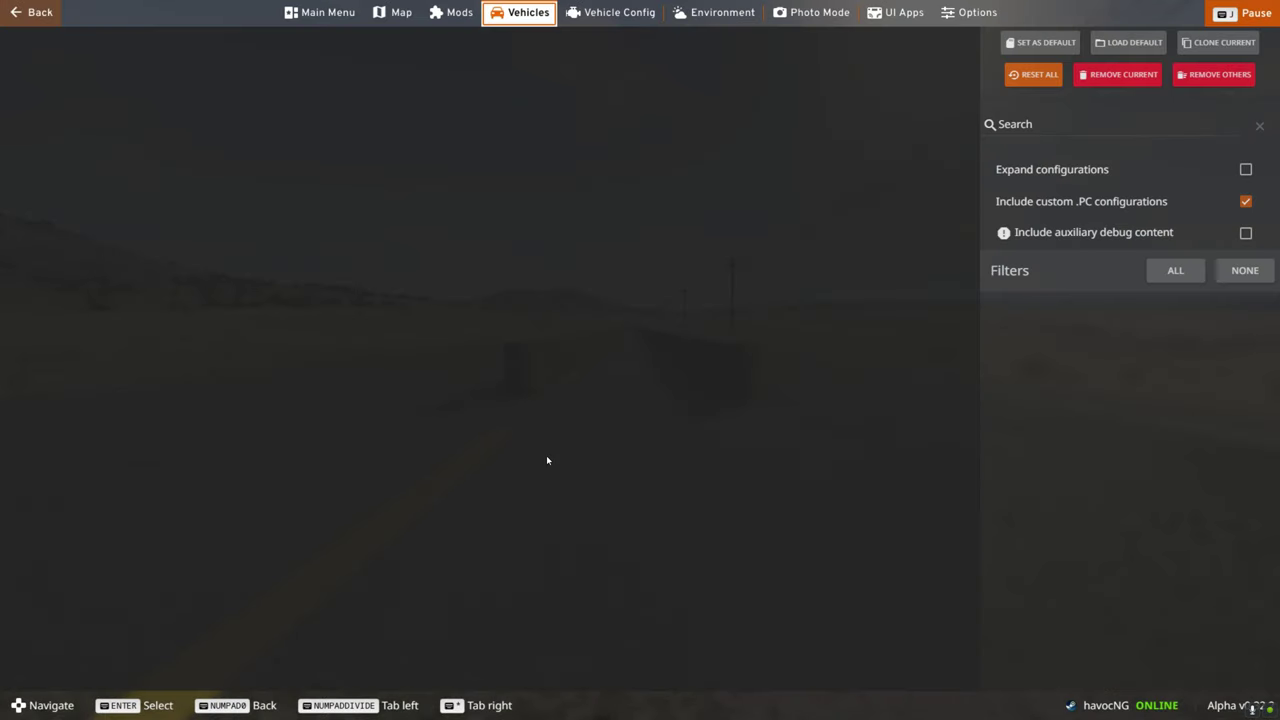
scroll(547, 461, down, 5)
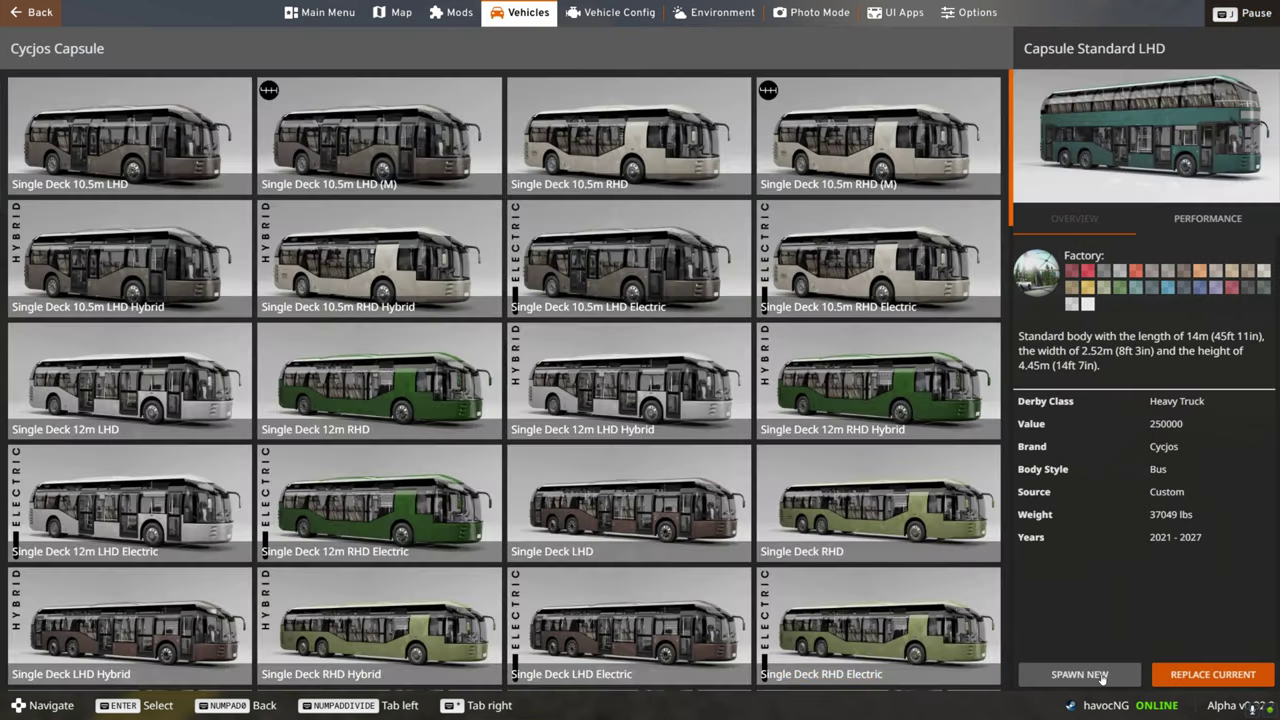
click(1079, 675)
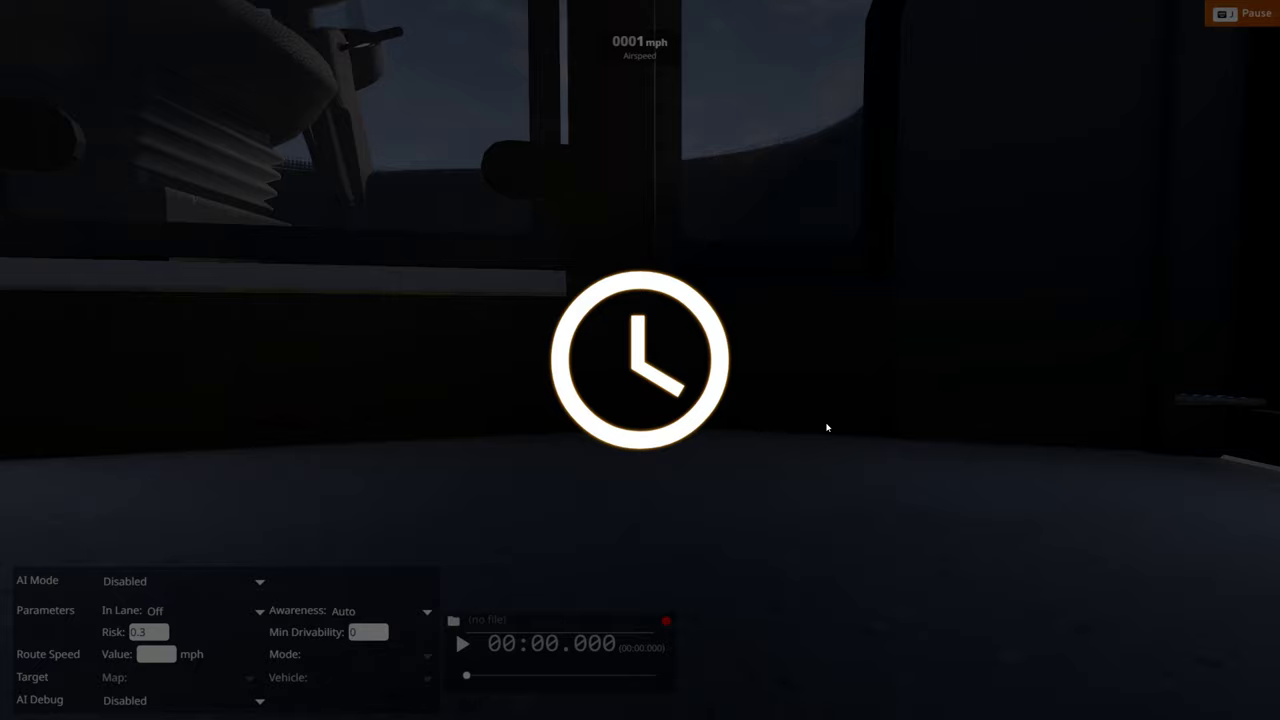
- Switch to the train, drive it along the rails into the bus, and reset it to its starting spot with the simulation paused
key(Tab)
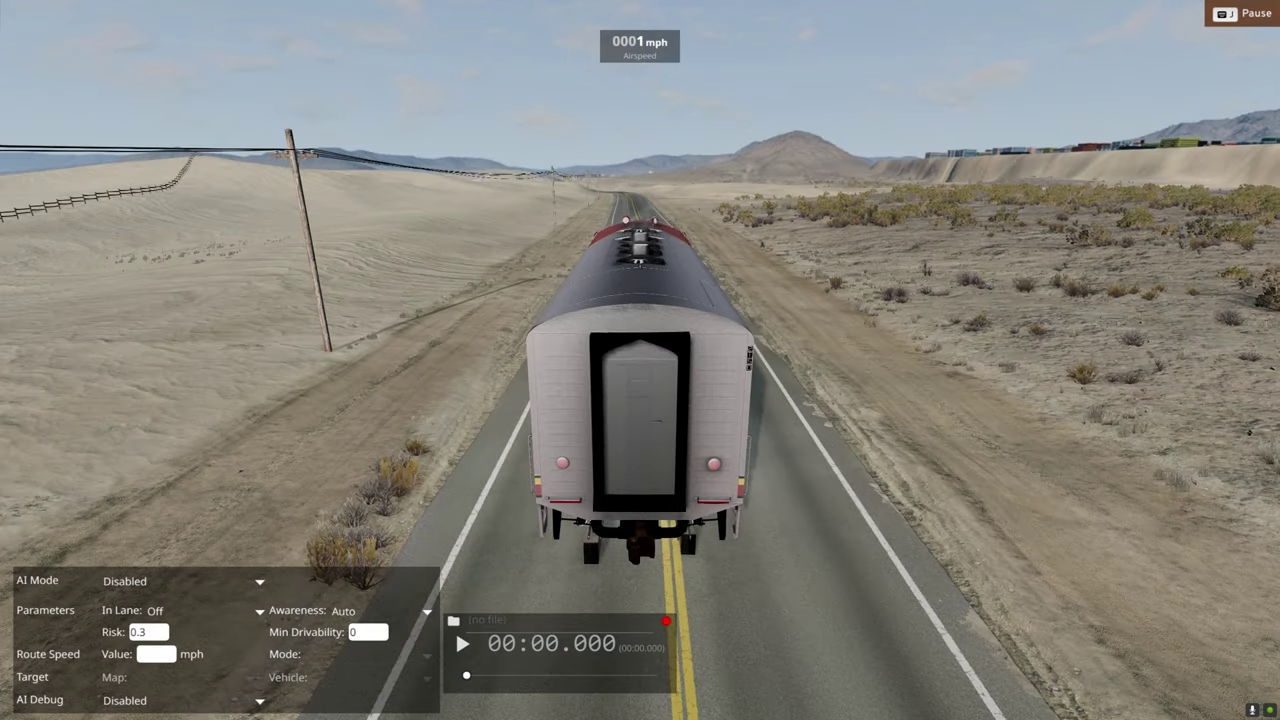
right_drag(640, 360, 845, 322)
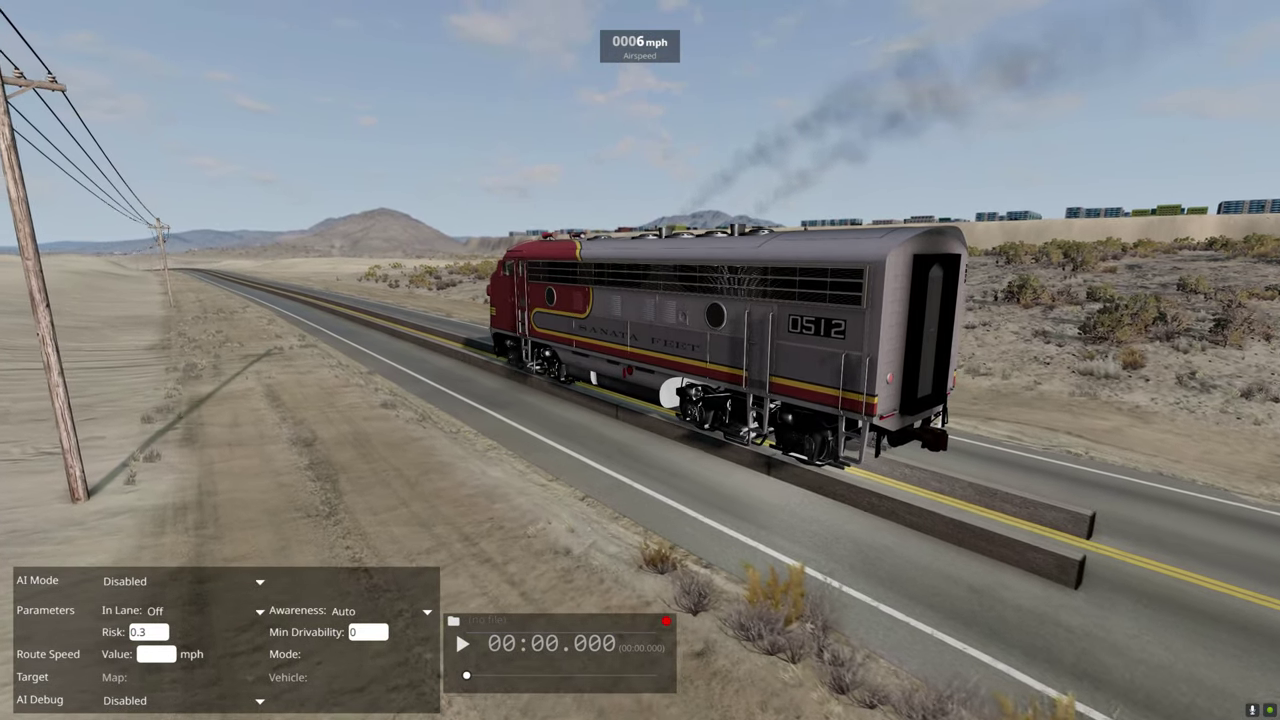
key(j)
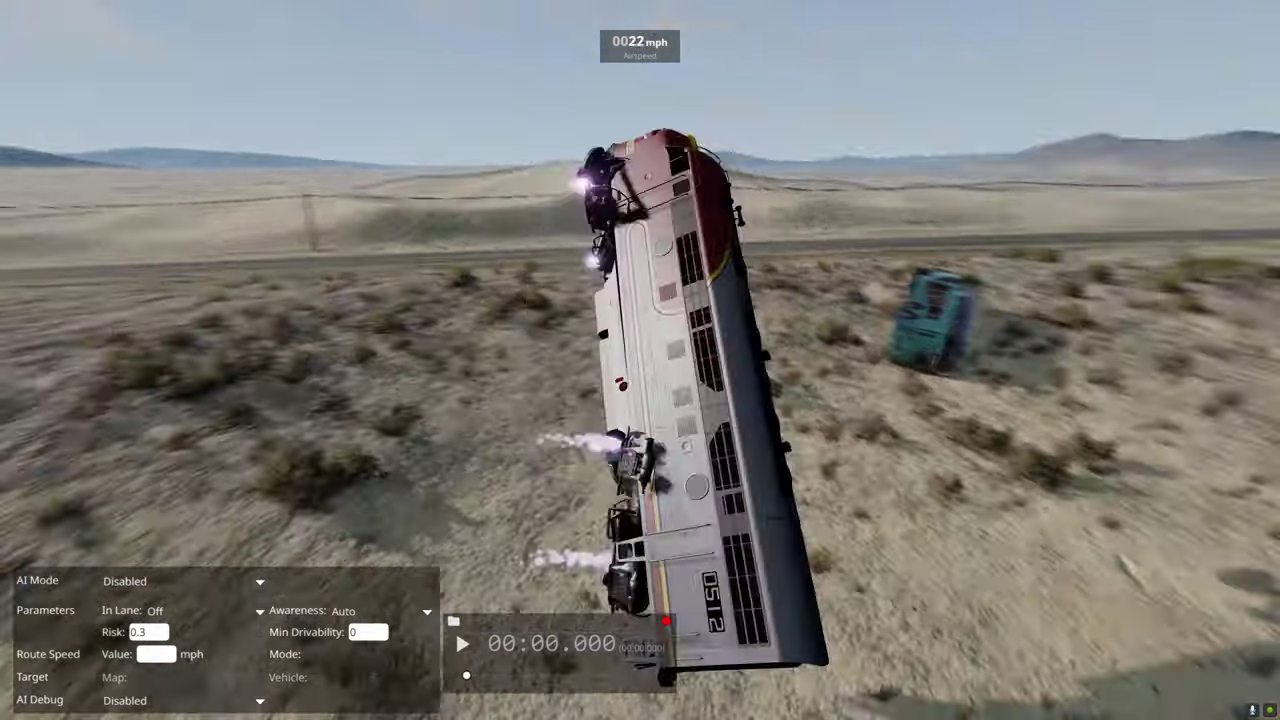
key(r)
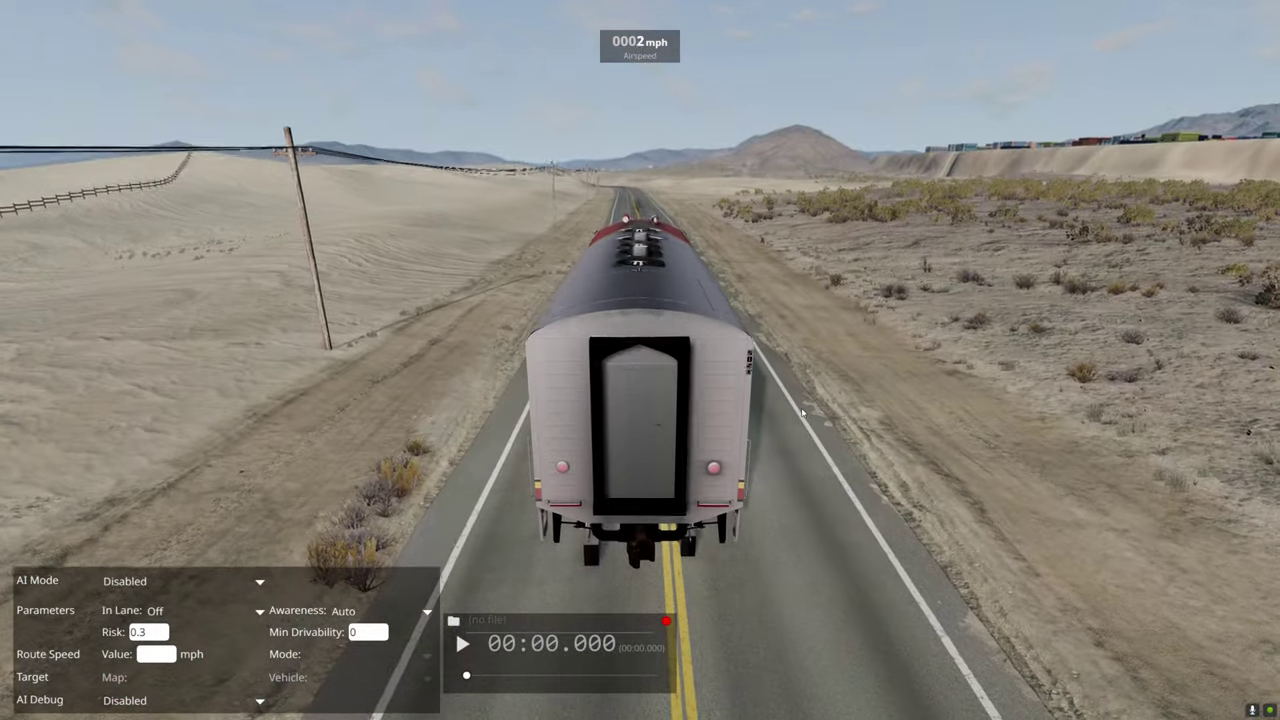
key(j)
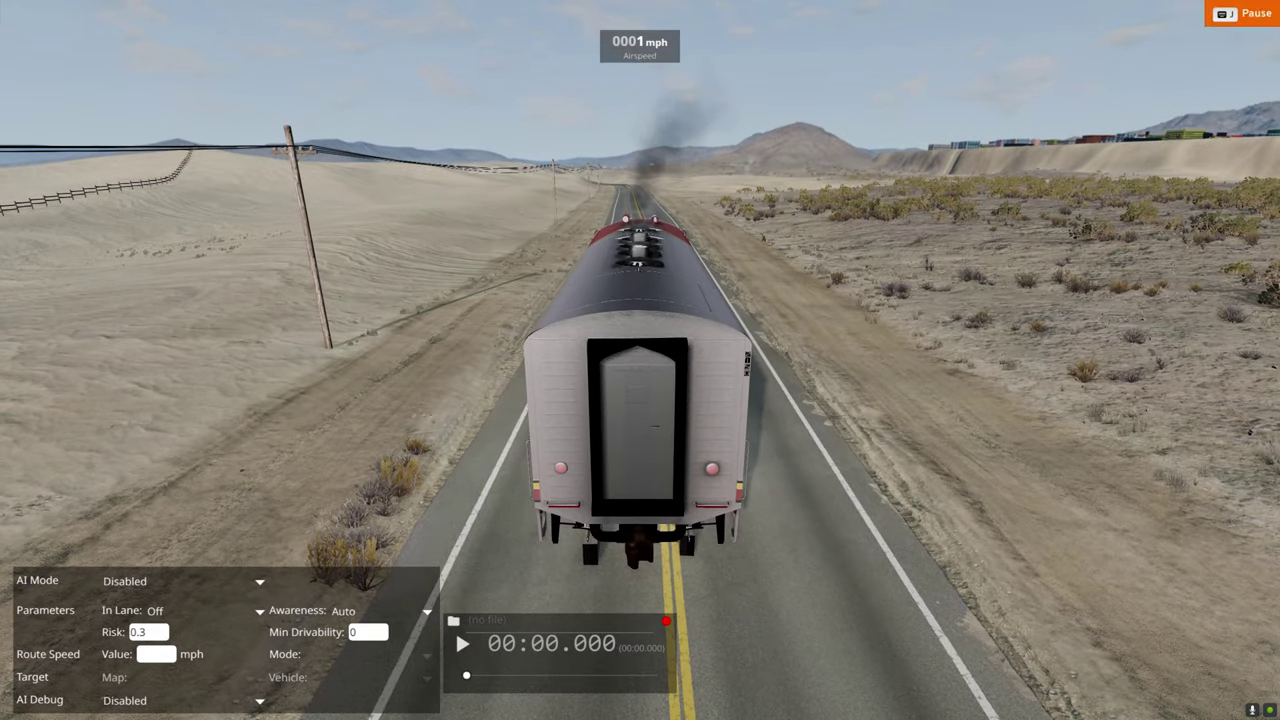
- Reopen the world editor near the rails and open the level's art/shapes/misc folder in the Asset Browser
key(F11)
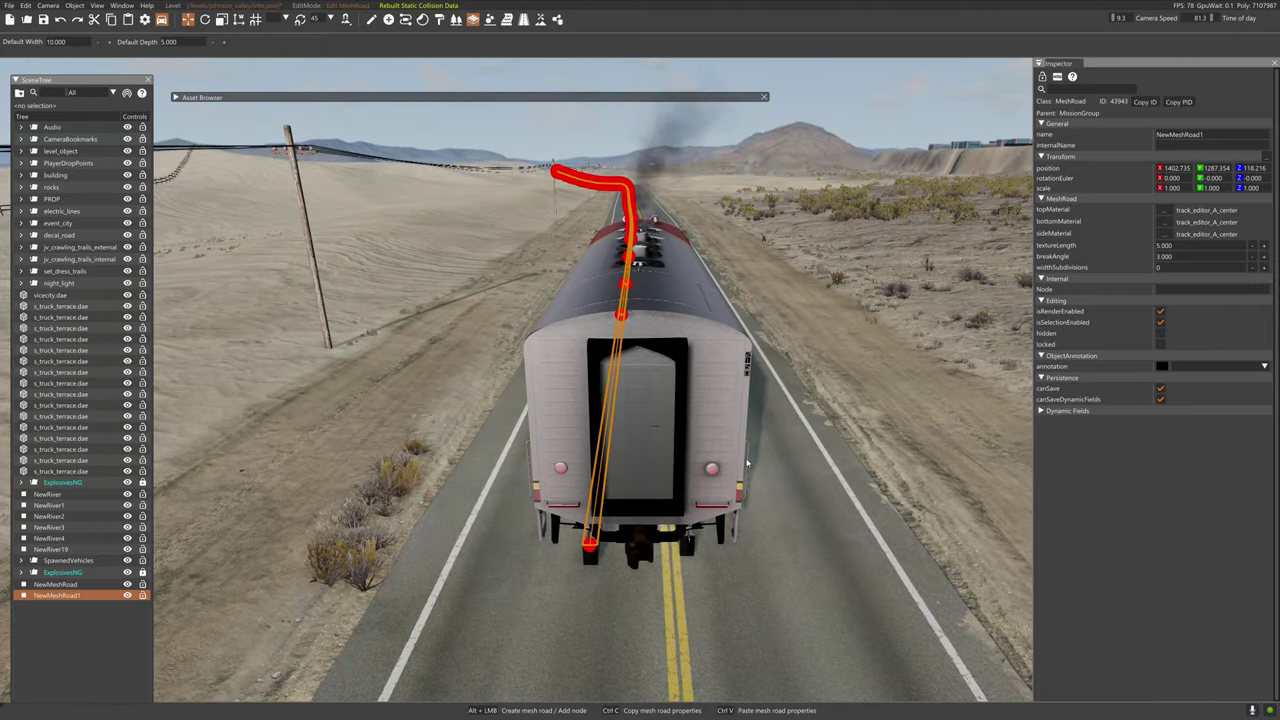
key(w)
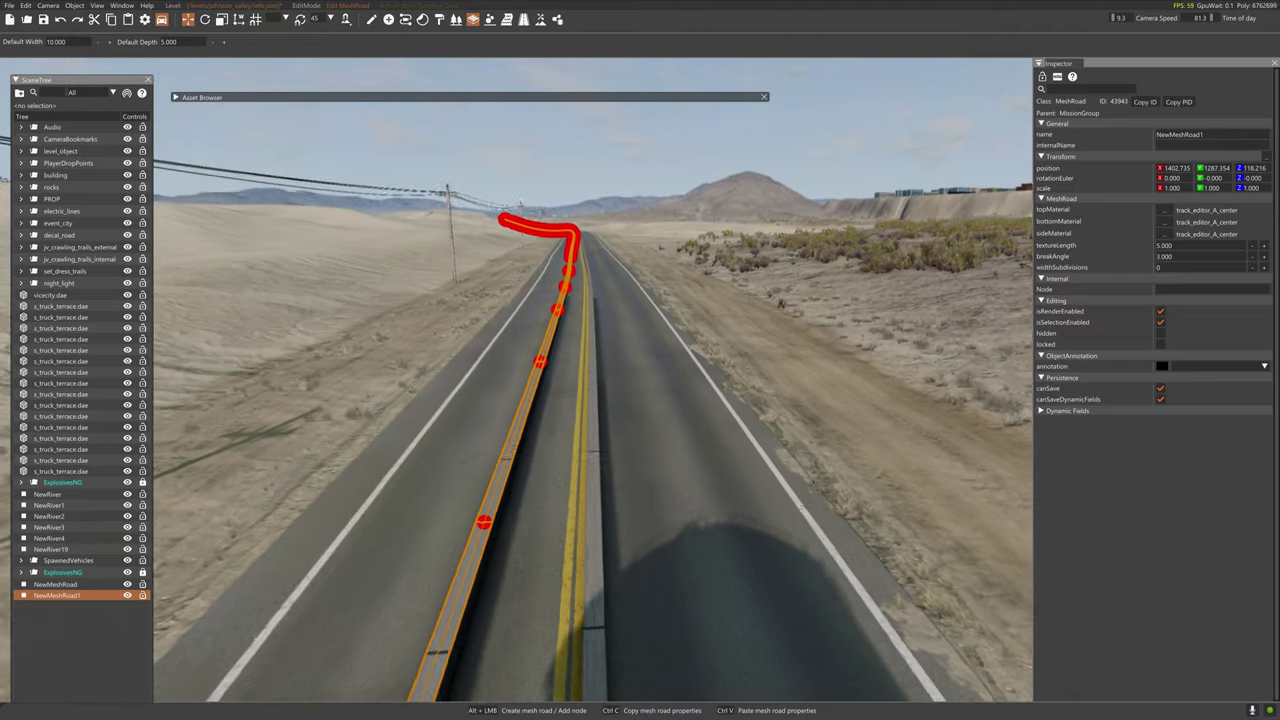
key(w)
right_drag(744, 436, 723, 454)
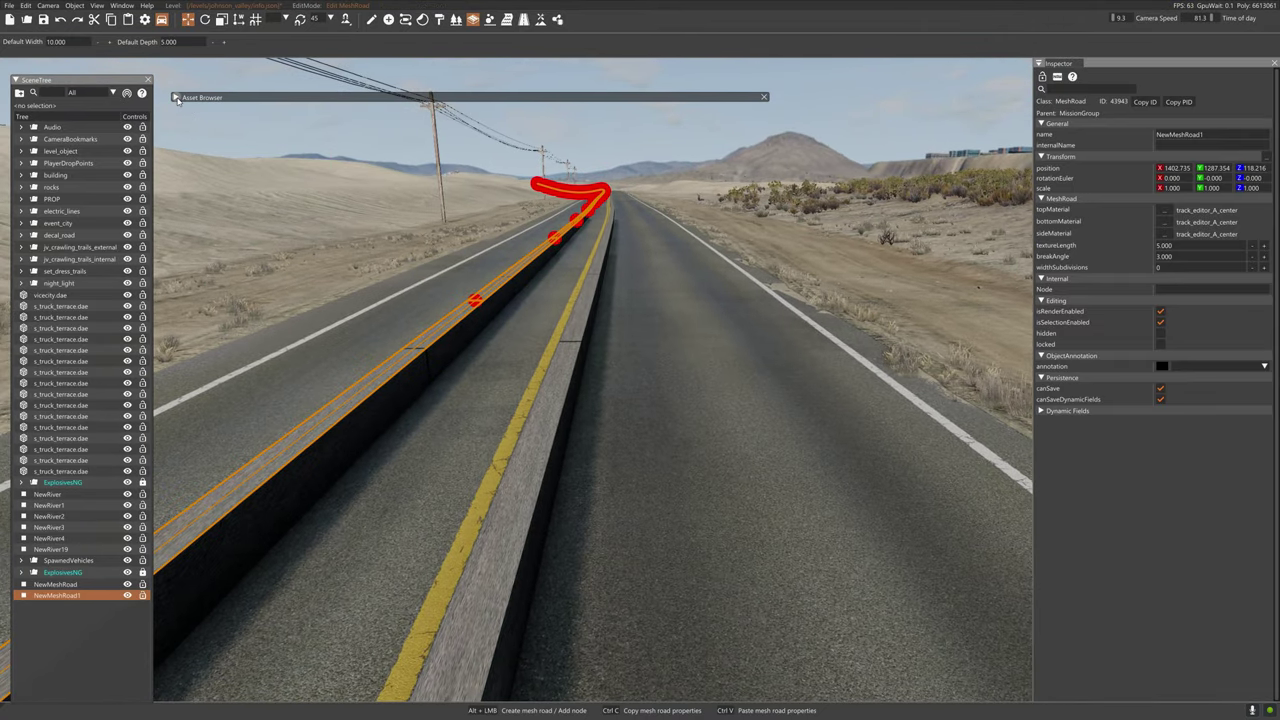
click(176, 97)
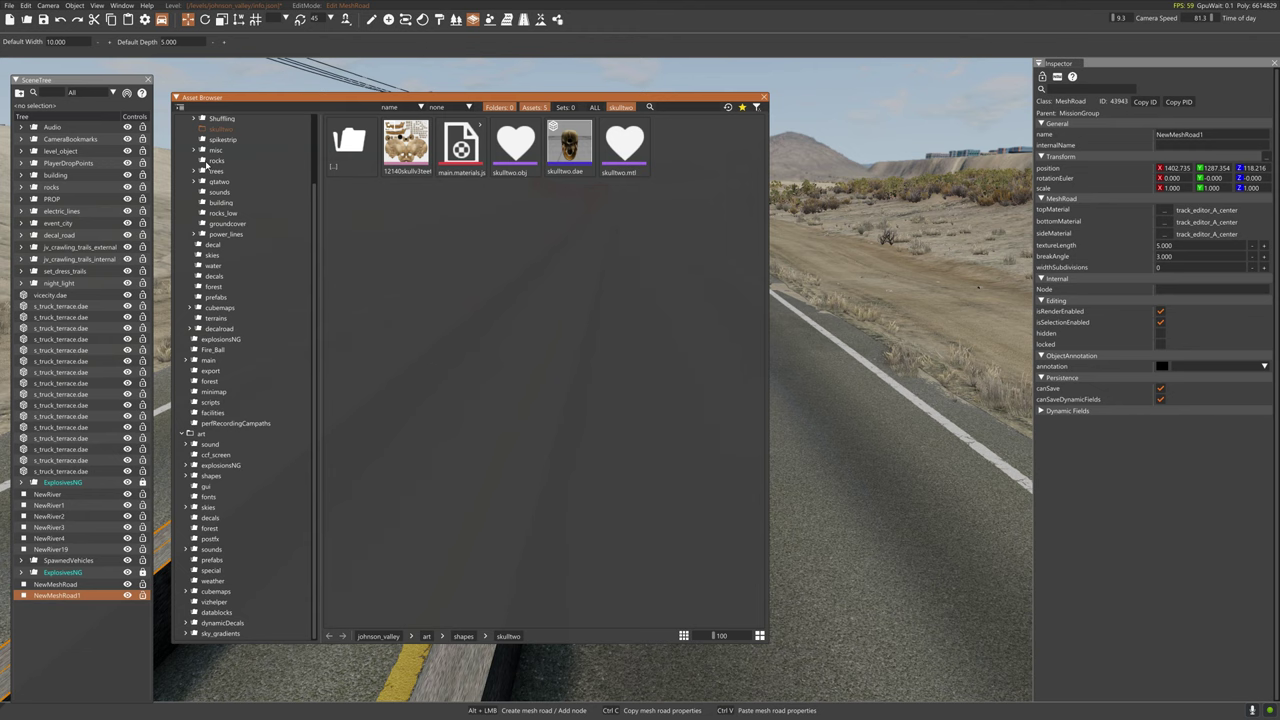
click(200, 149)
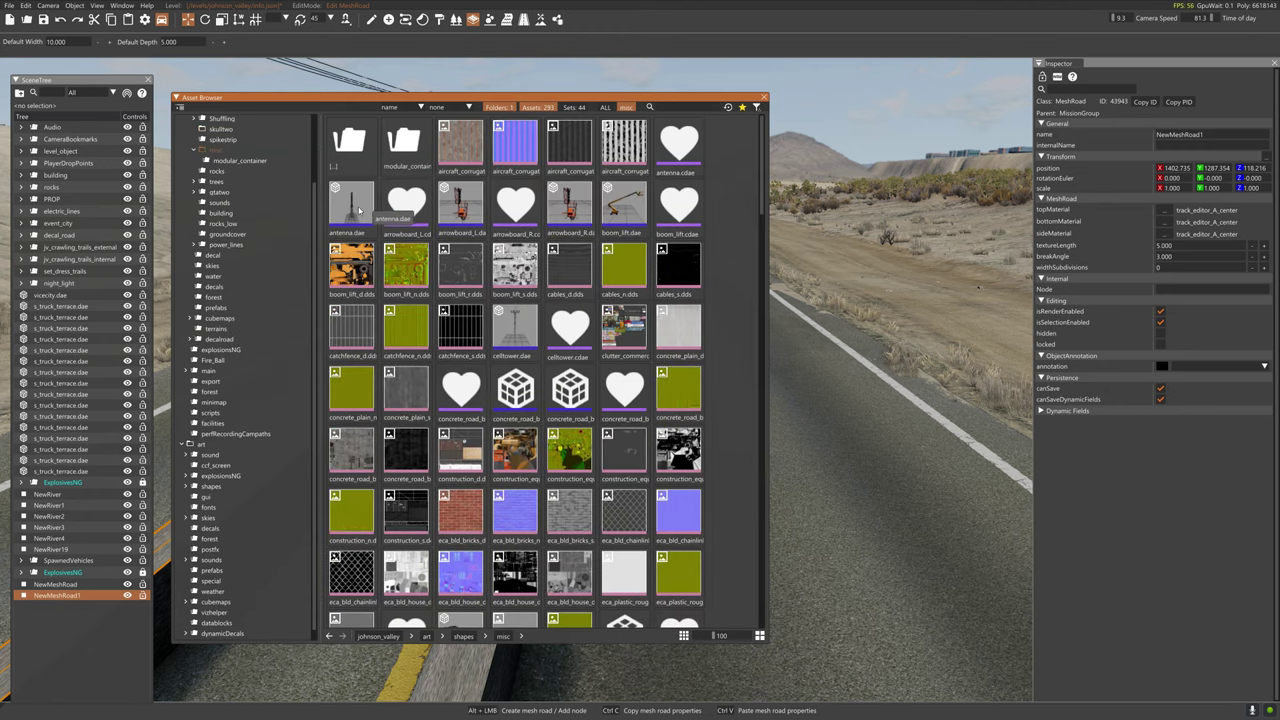
- Find s_fence_wood_post_1.dae among the misc assets, place one on the road beside the rails, and collapse the Asset Browser
scroll(545, 380, down, 5)
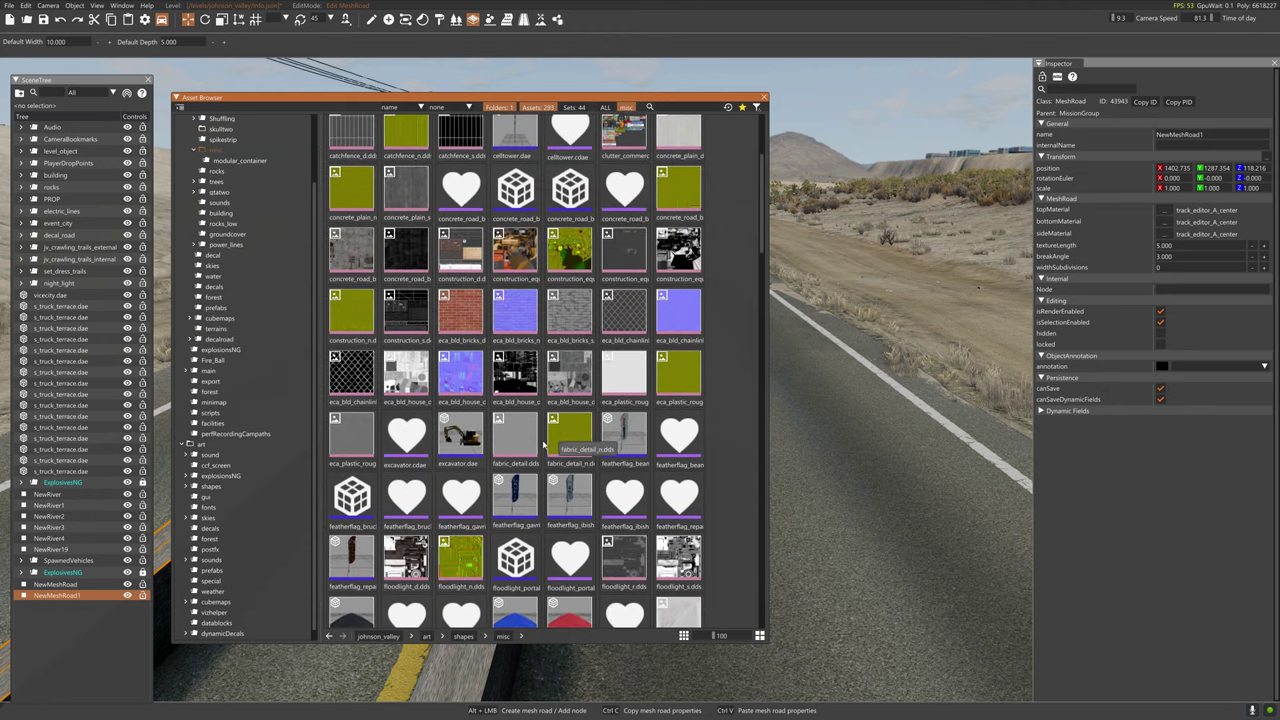
scroll(534, 484, down, 6)
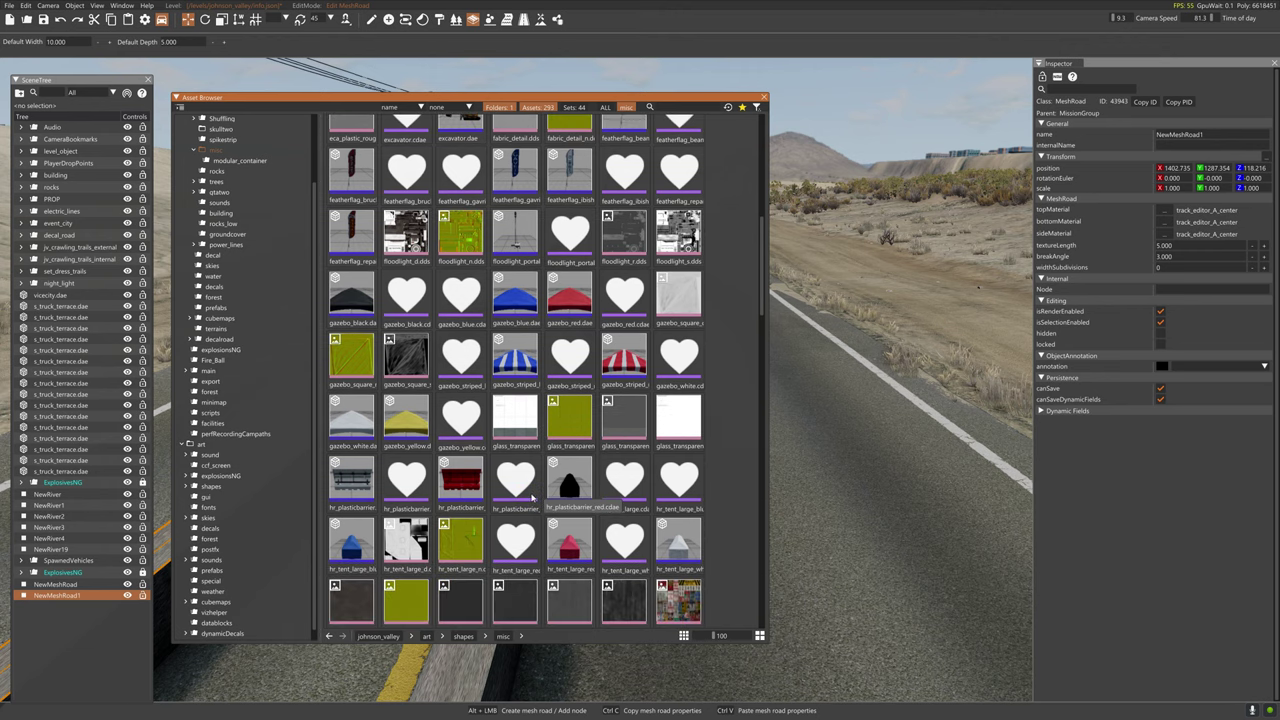
scroll(533, 497, down, 1)
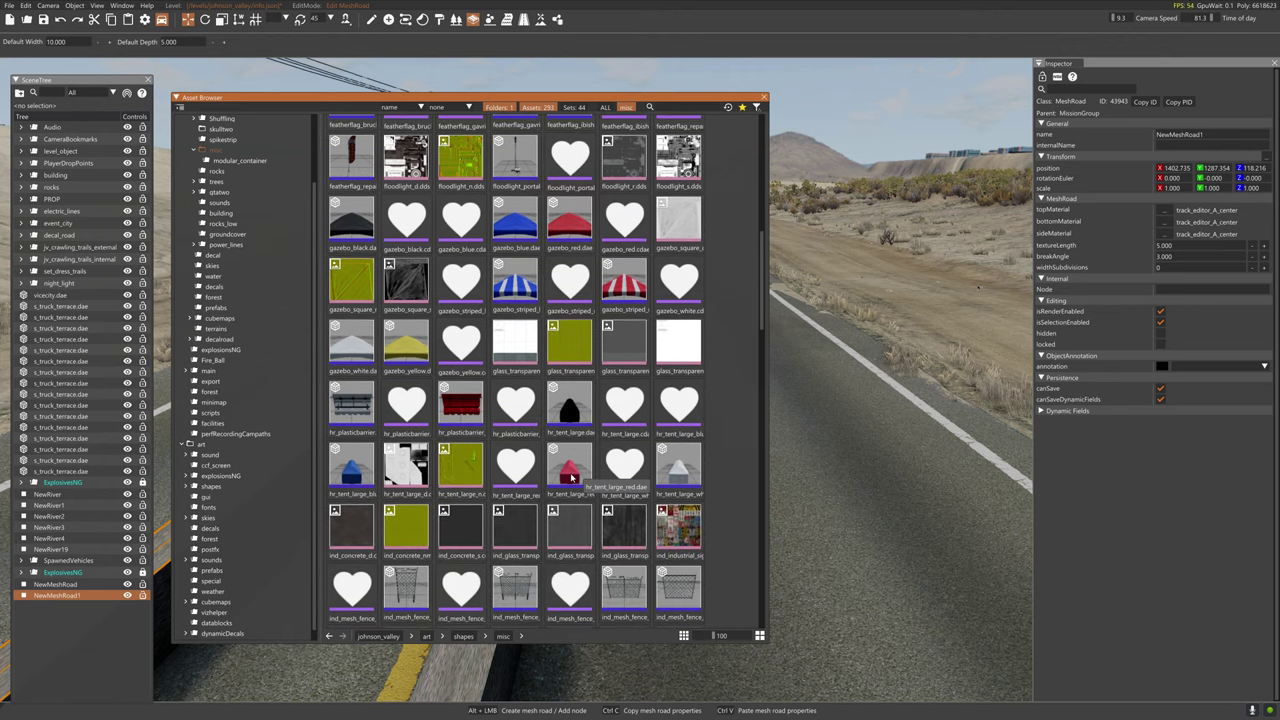
scroll(571, 478, down, 6)
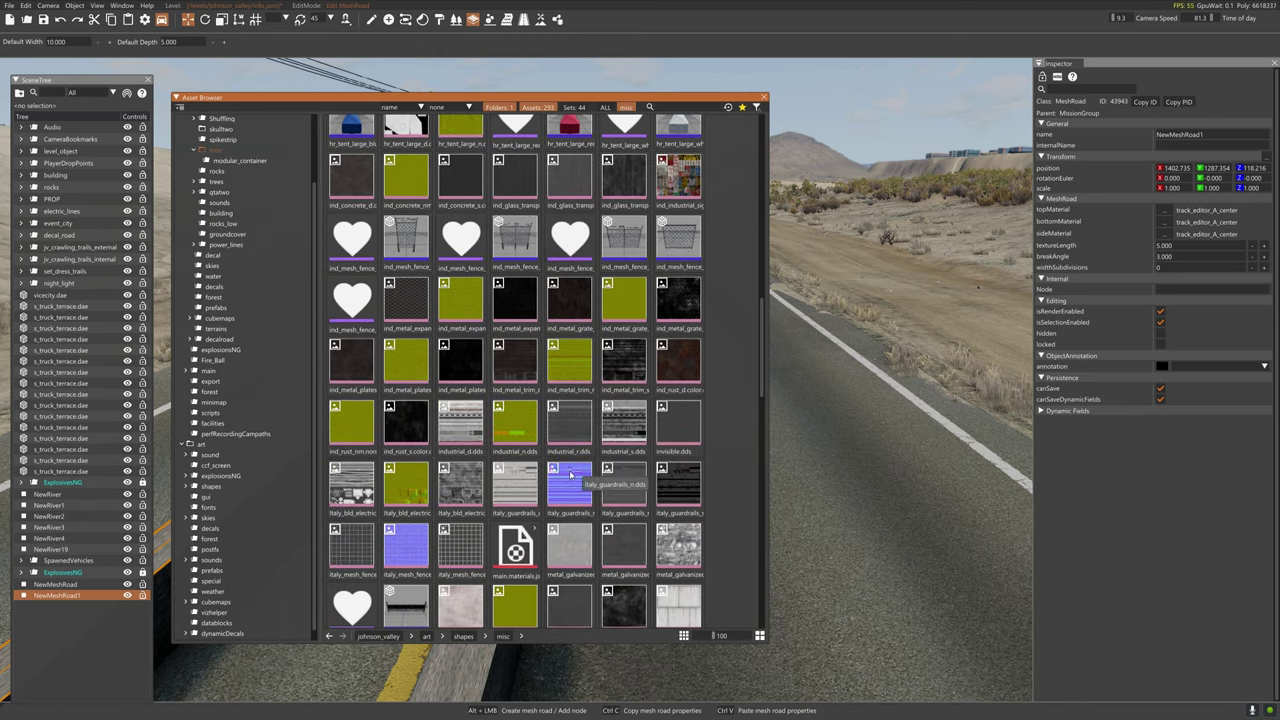
scroll(571, 476, down, 5)
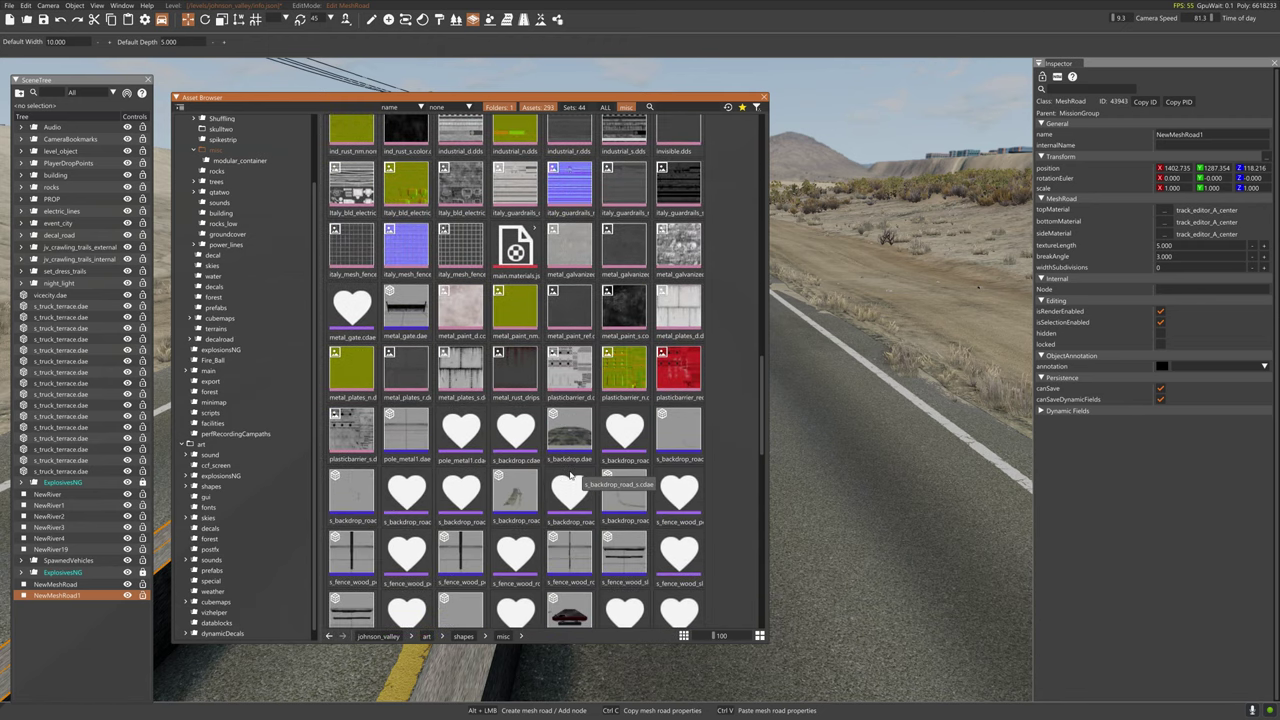
scroll(571, 476, down, 1)
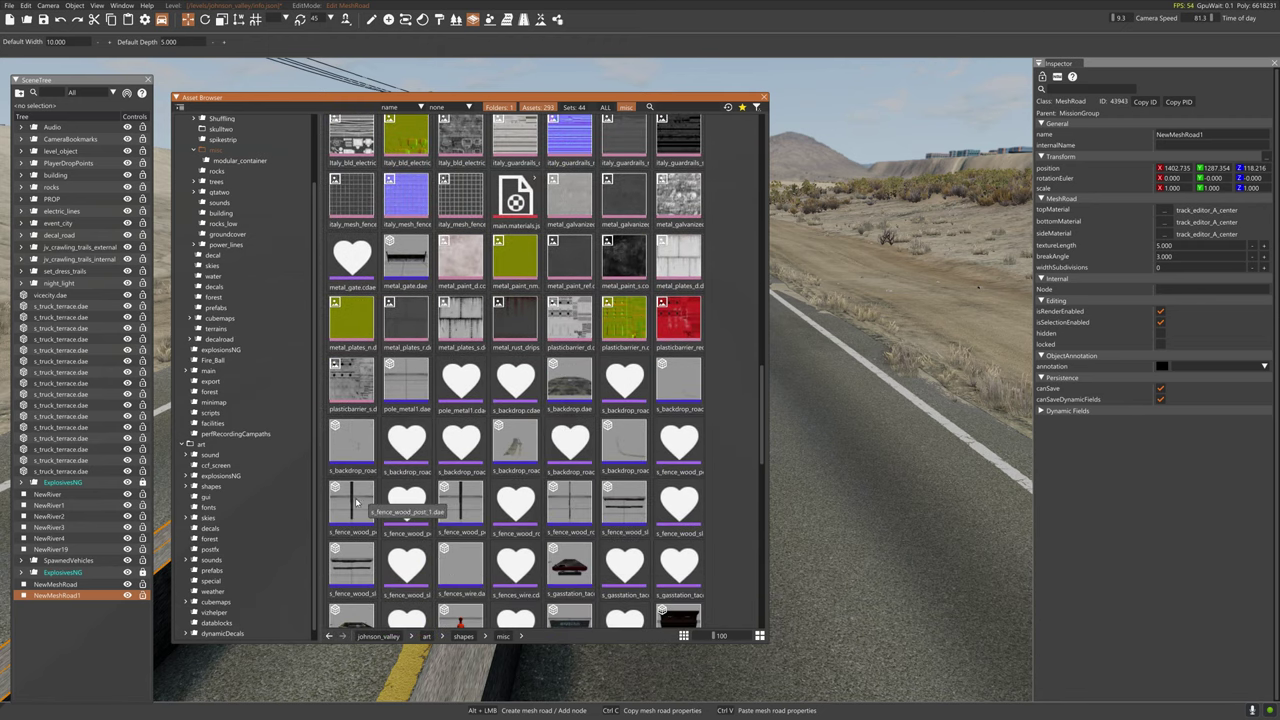
drag(356, 503, 828, 545)
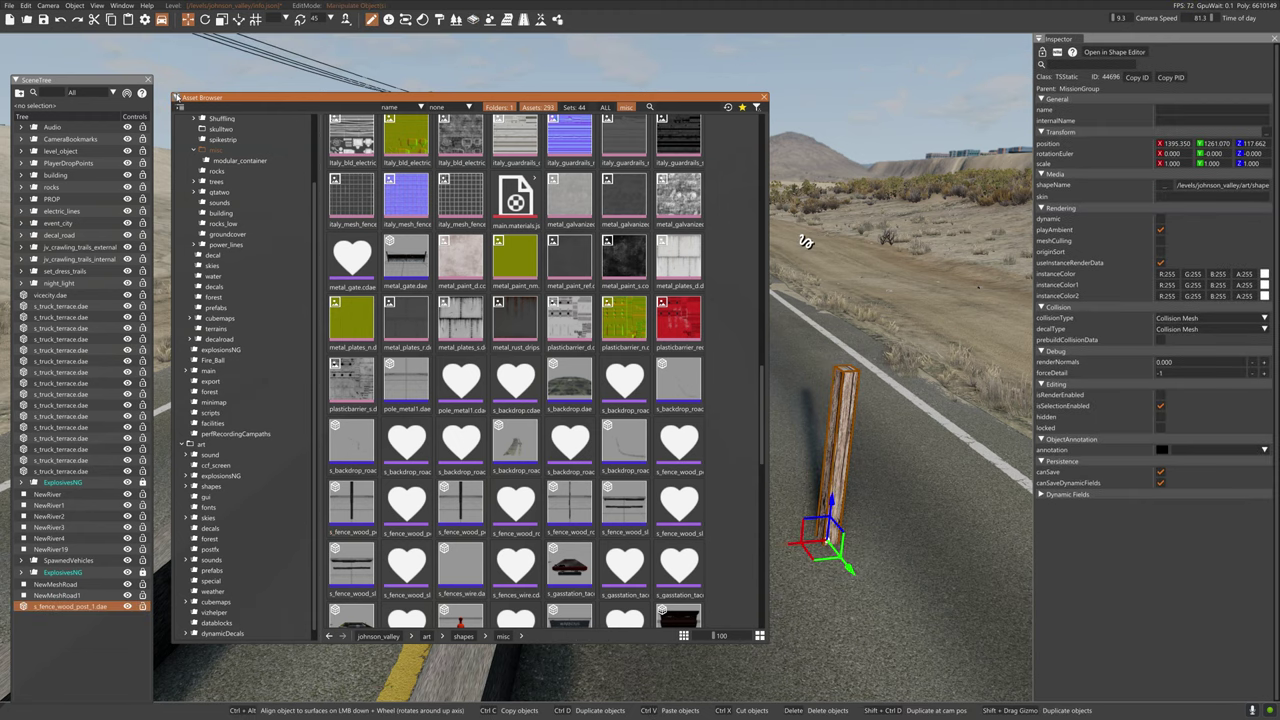
click(177, 97)
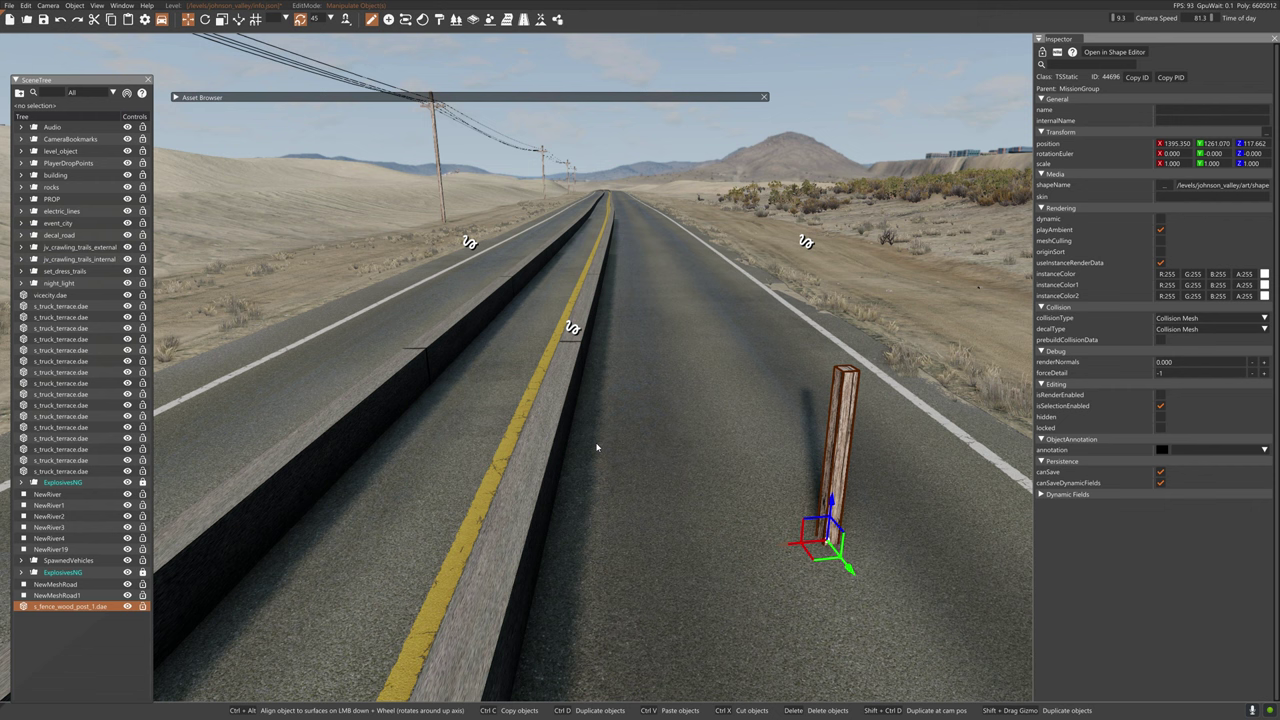
- Lay the wooden post across the rails with a 90-degree Y rotation and scale it to about 2.44, 2.51, 1.62
drag(810, 531, 871, 511)
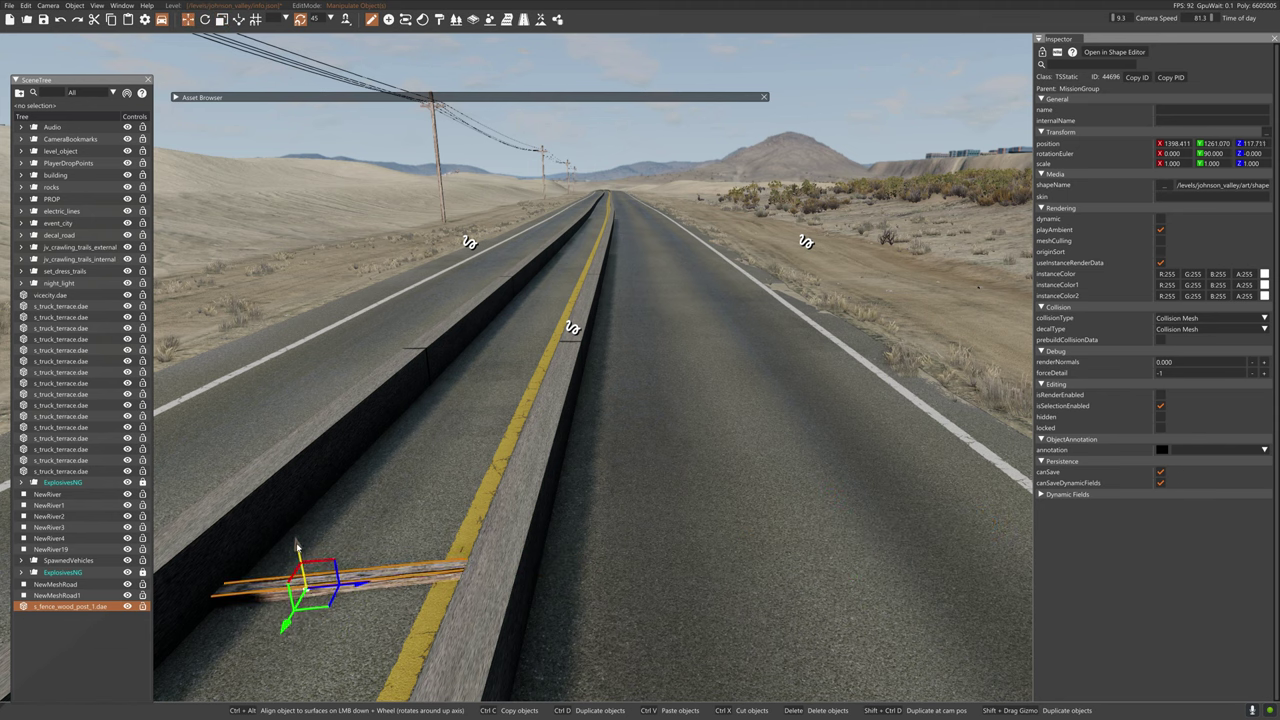
right_drag(300, 557, 323, 537)
key(s)
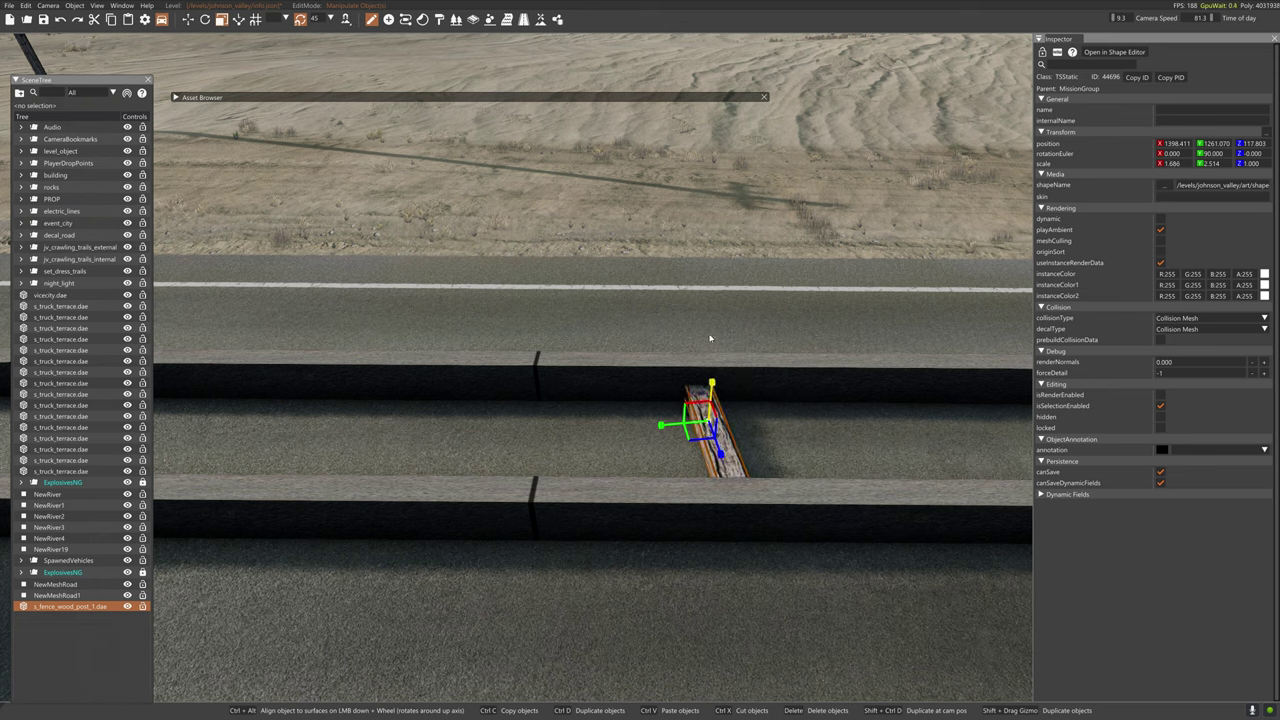
drag(723, 457, 742, 492)
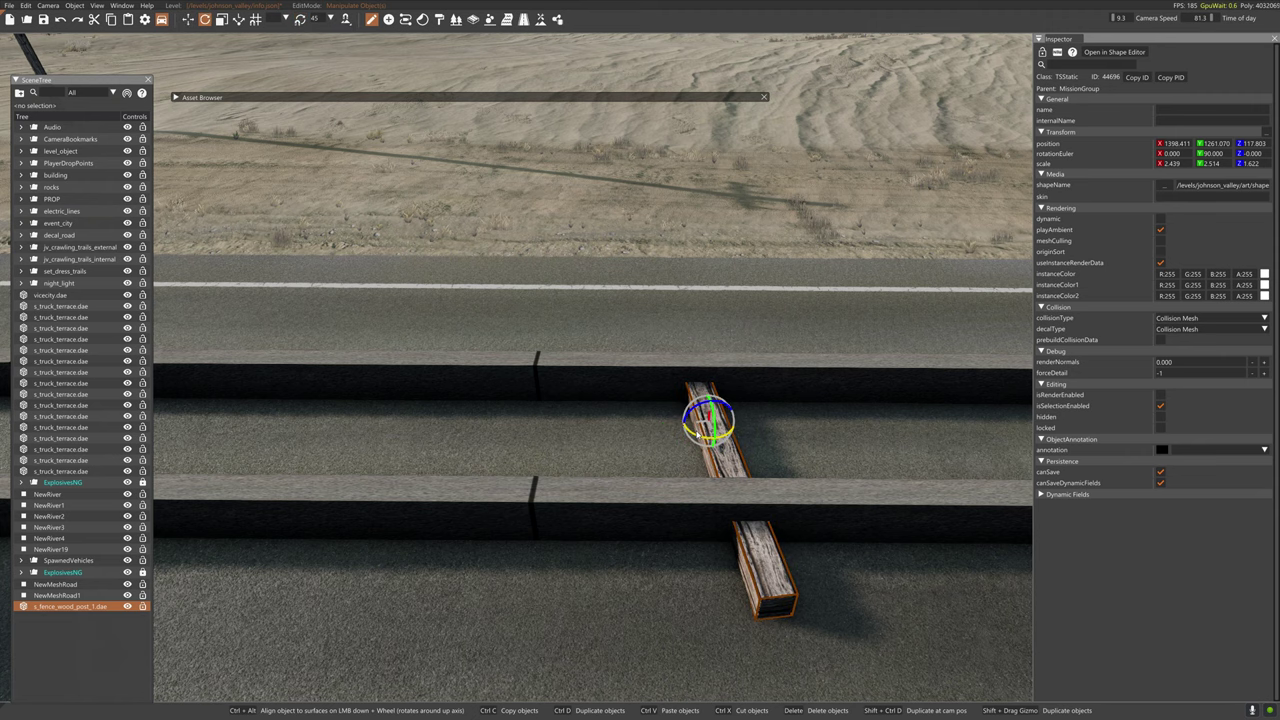
- Turn the post to about 11.7 degrees in X rotation and move it along the track to the rail joint
drag(698, 431, 691, 430)
key(d)
mouse_move(695, 434)
right_down()
mouse_move(647, 440)
mouse_move(692, 442)
right_up()
key(a)
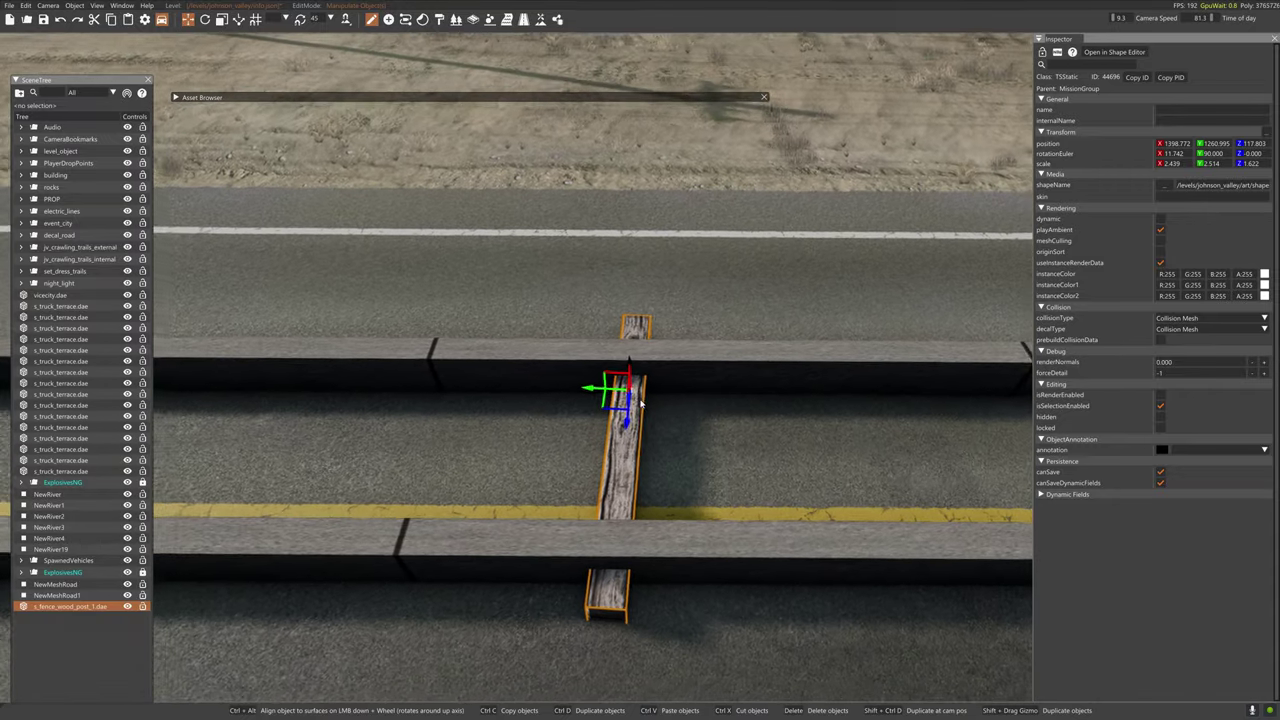
drag(639, 389, 535, 342)
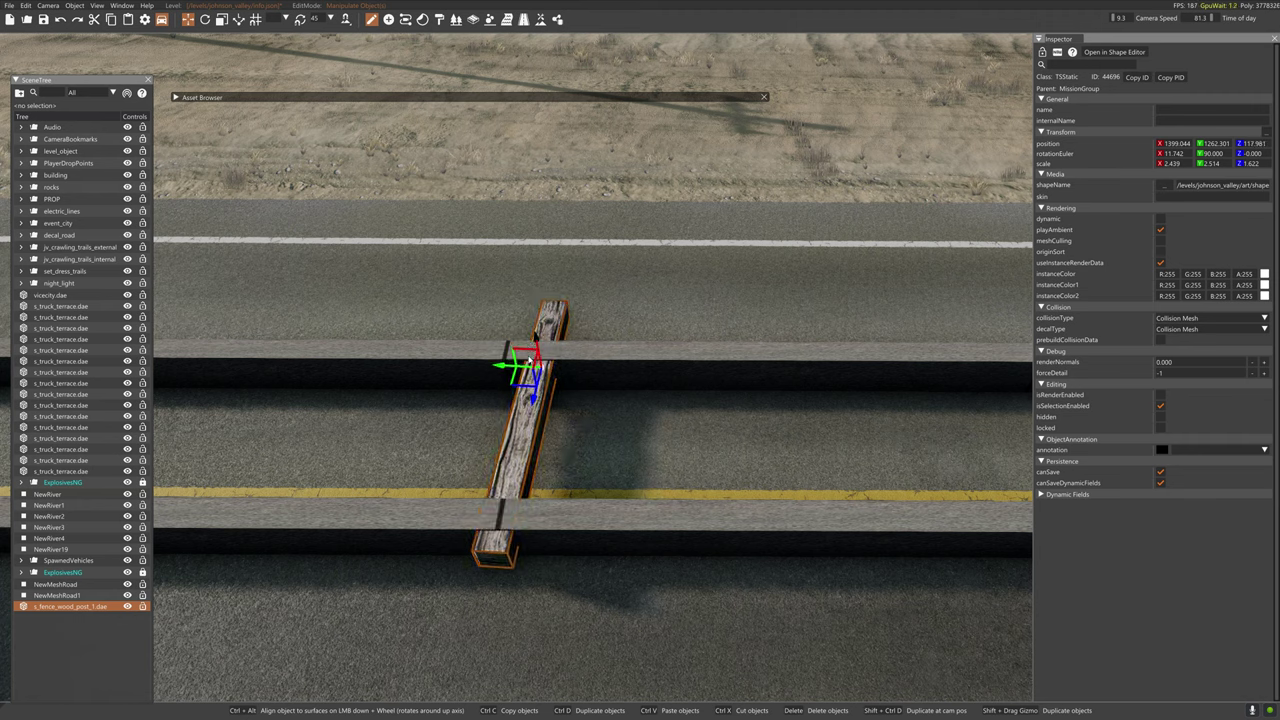
- Align the post against the rail edge and turn it square to the rails, at an X rotation of about 8.5 degrees
key(2)
drag(532, 389, 533, 391)
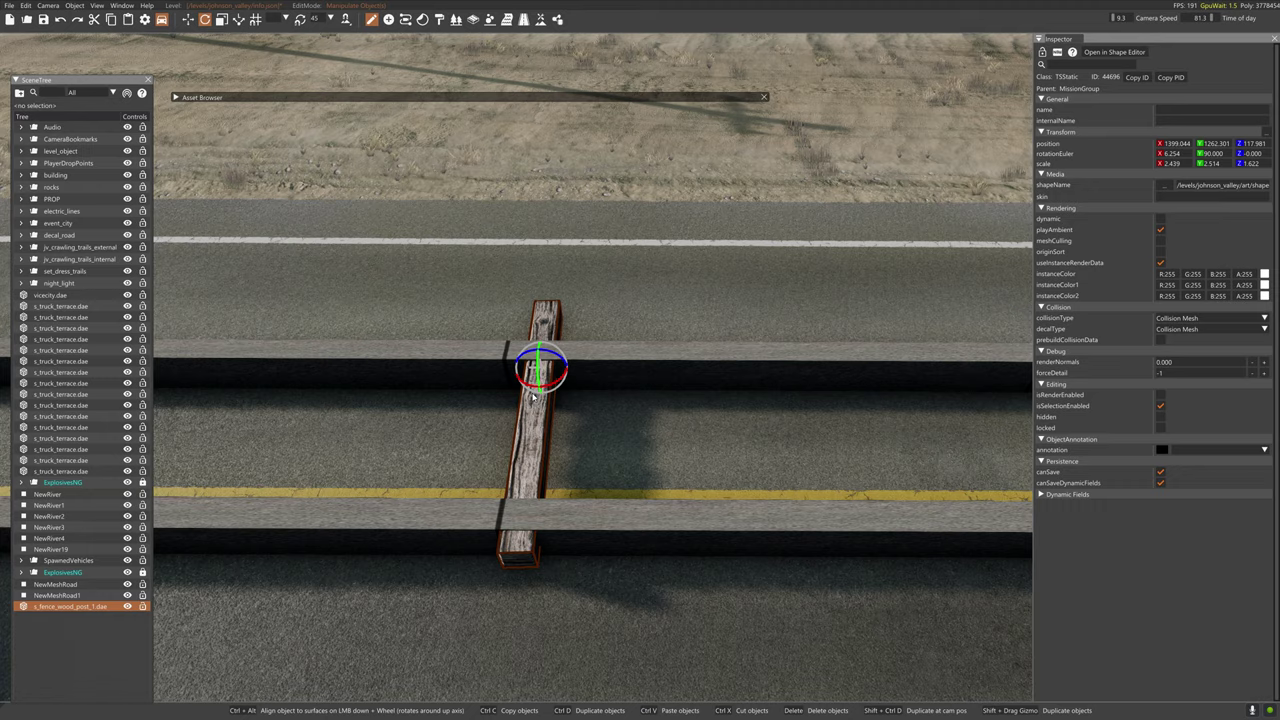
key(a)
right_drag(533, 397, 578, 430)
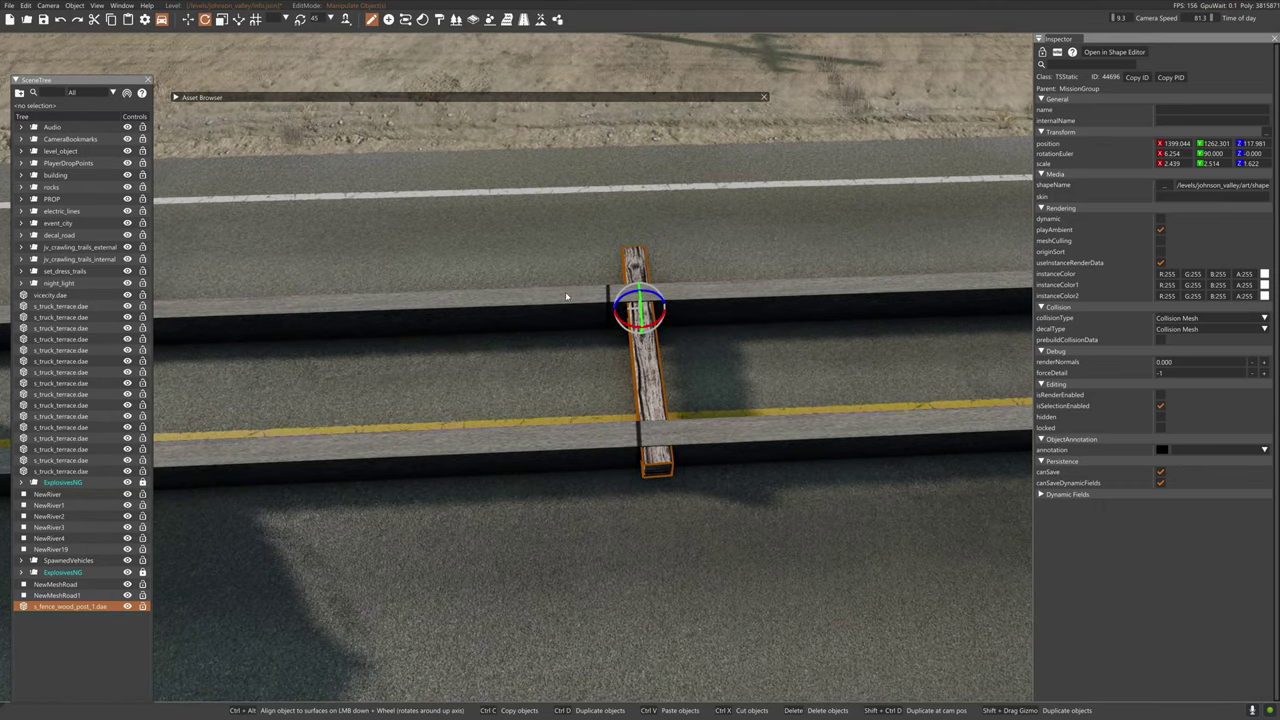
drag(643, 328, 754, 304)
right_drag(754, 308, 697, 297)
mouse_move(425, 330)
mouse_down()
mouse_move(406, 343)
mouse_move(469, 321)
mouse_move(438, 338)
mouse_up()
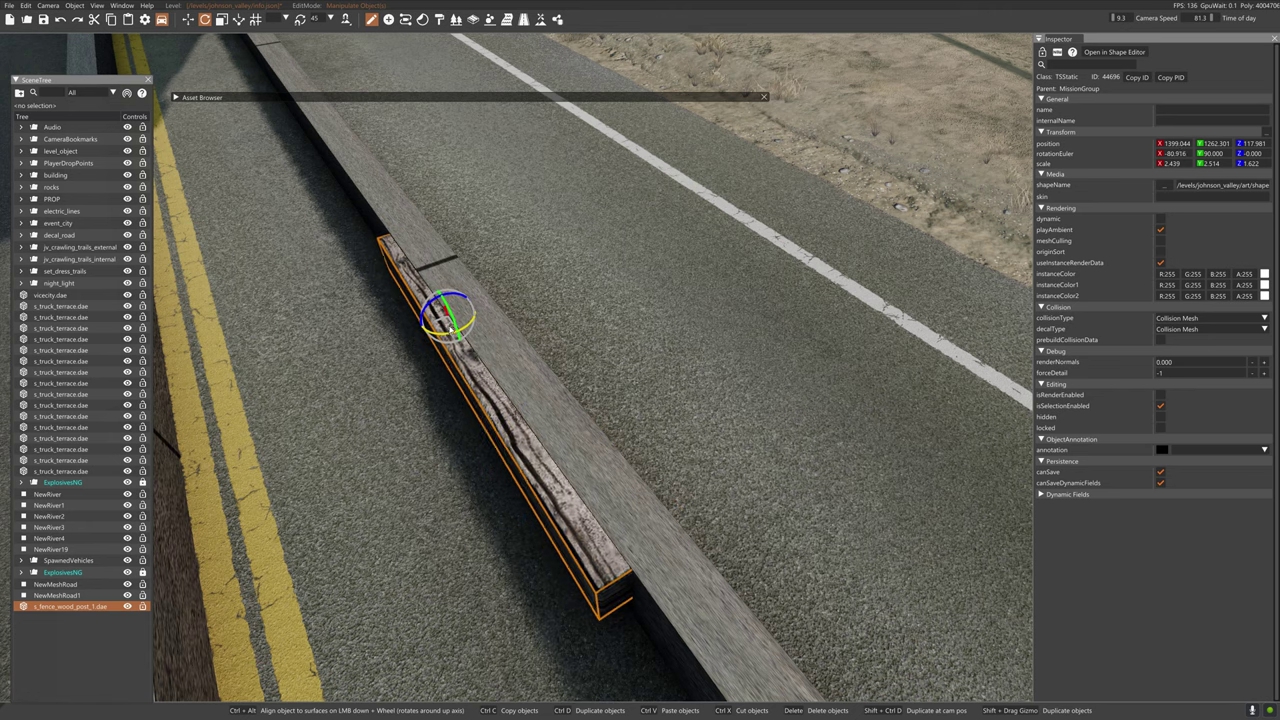
drag(405, 335, 416, 333)
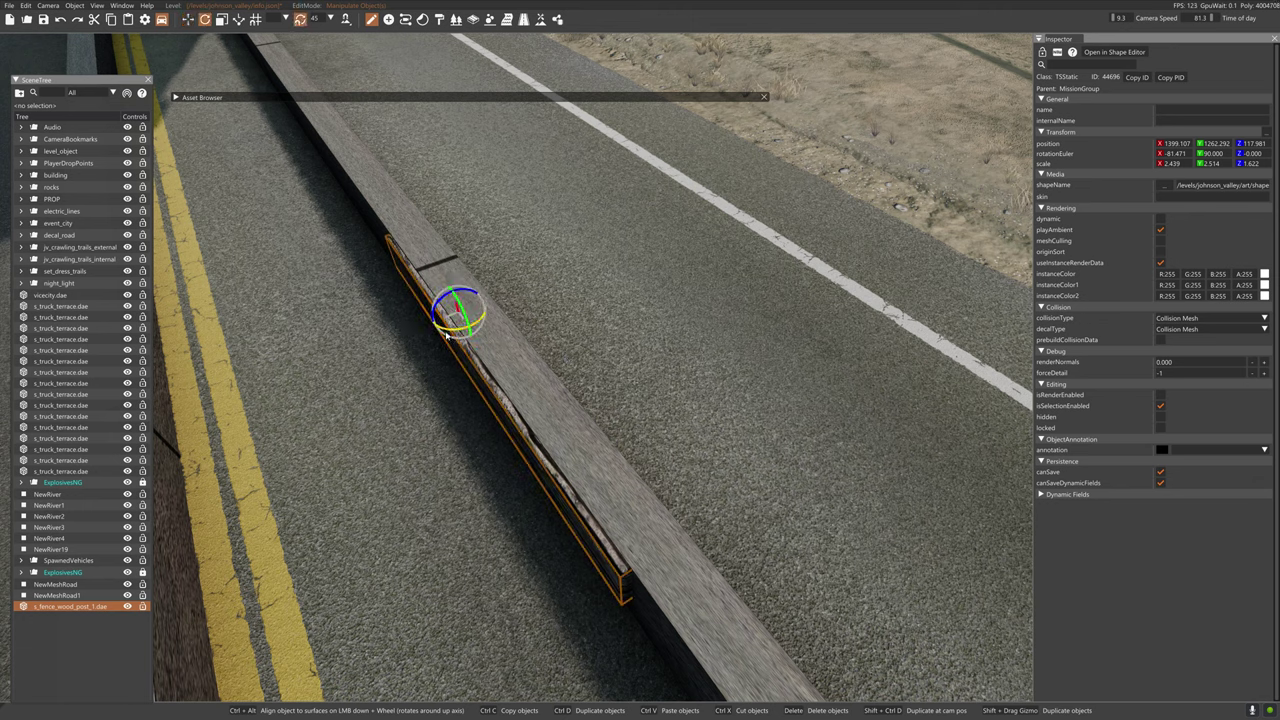
drag(452, 333, 403, 349)
- Lower and centre the post under both rails, at about X 1398.94, Y 1262.32, Z 117.79
key(1)
key(a)
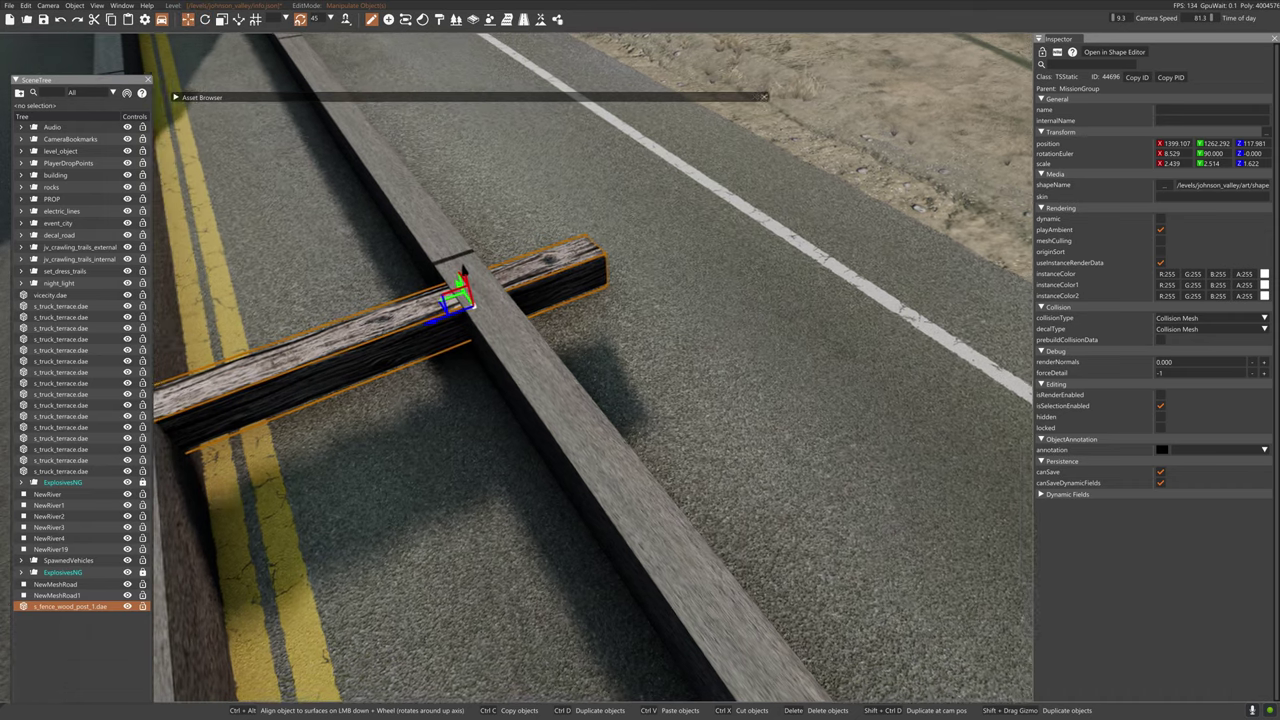
right_drag(525, 302, 537, 294)
drag(590, 291, 595, 320)
drag(561, 371, 538, 387)
key(a)
right_drag(538, 387, 490, 398)
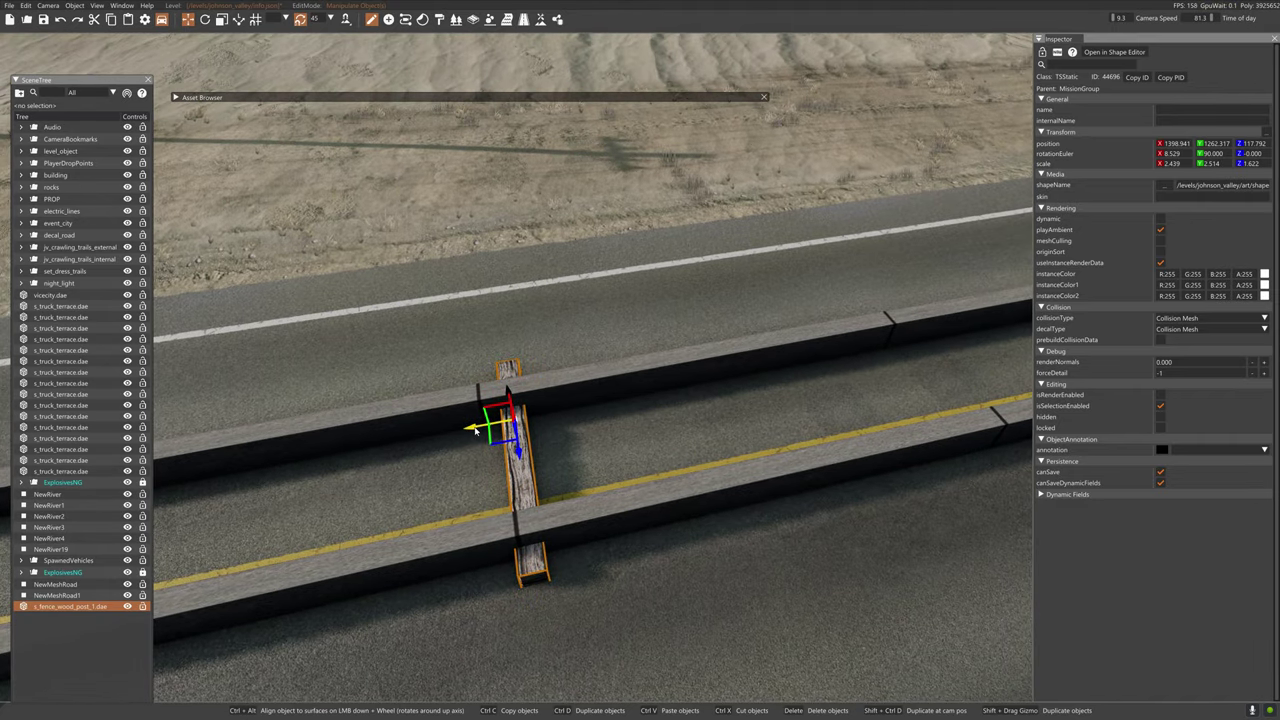
- Duplicate the wooden post three times along the track, about 2 m apart, to form a row of four sleepers
shift+drag(477, 430, 962, 340)
key(a)
right_drag(962, 340, 940, 300)
key(a)
key(a)
key(d)
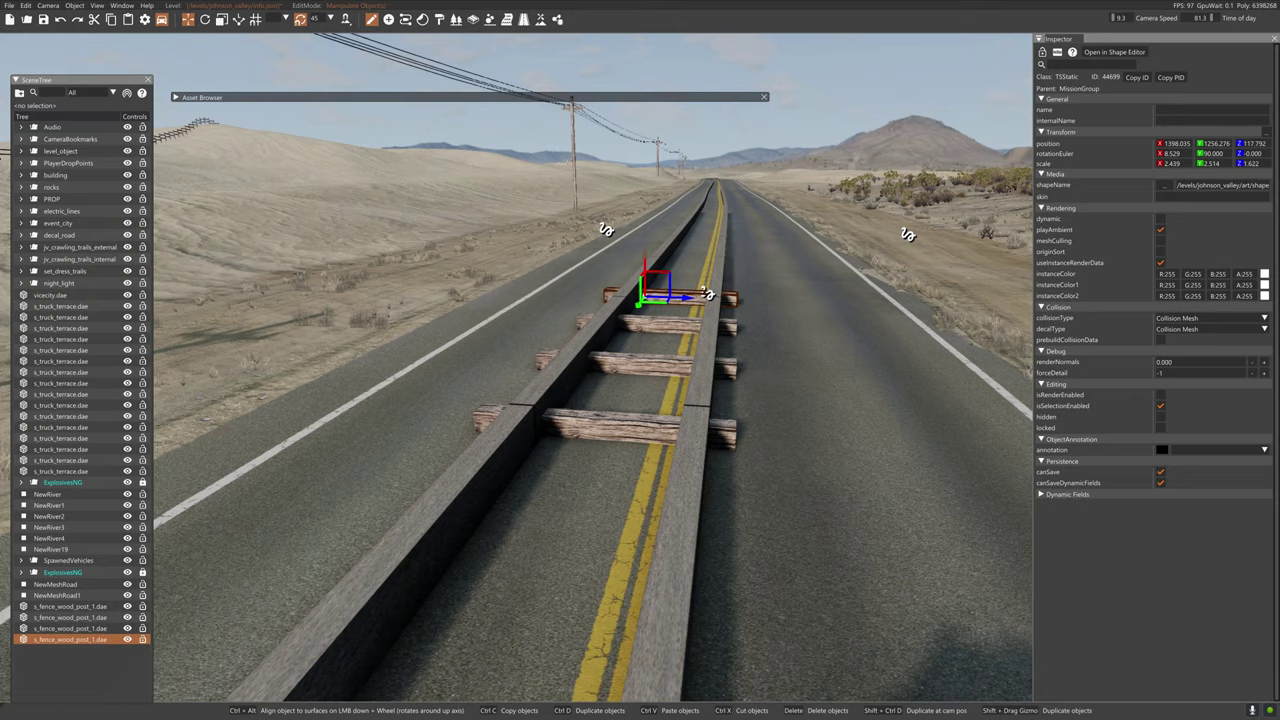
key(d)
key(s)
right_drag(1010, 410, 916, 439)
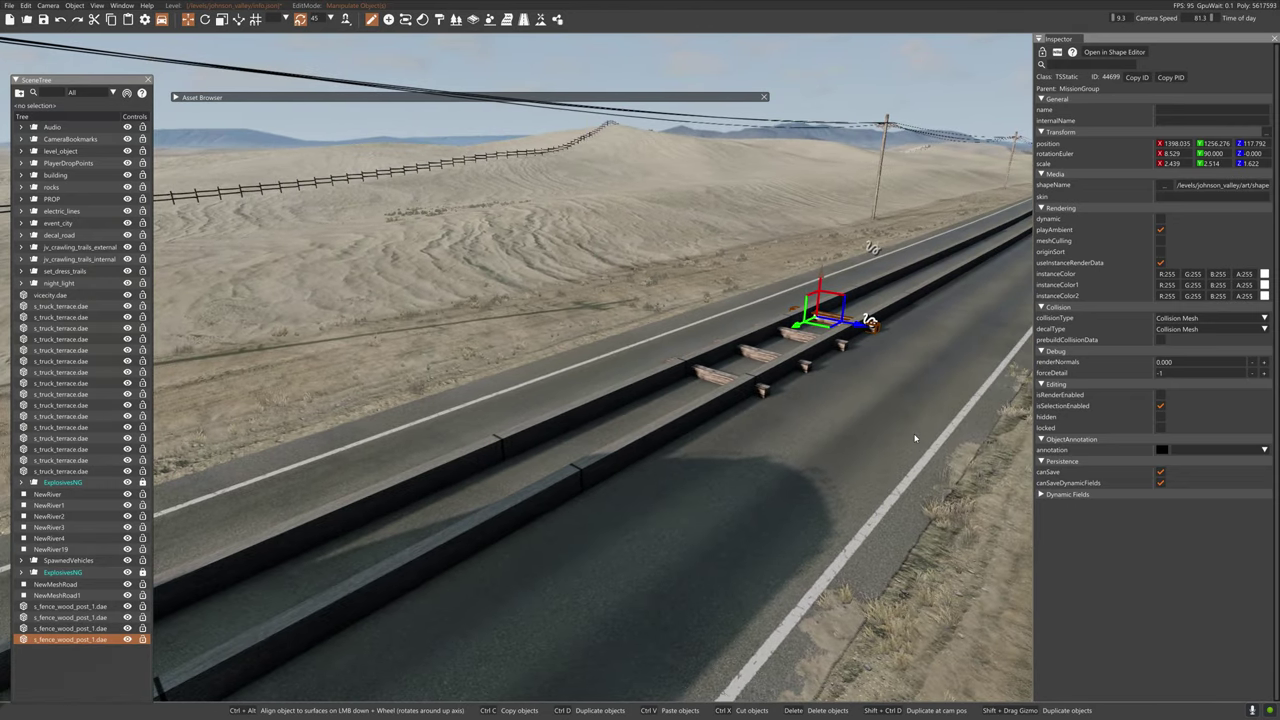
key(a)
key(w)
right_drag(693, 544, 844, 542)
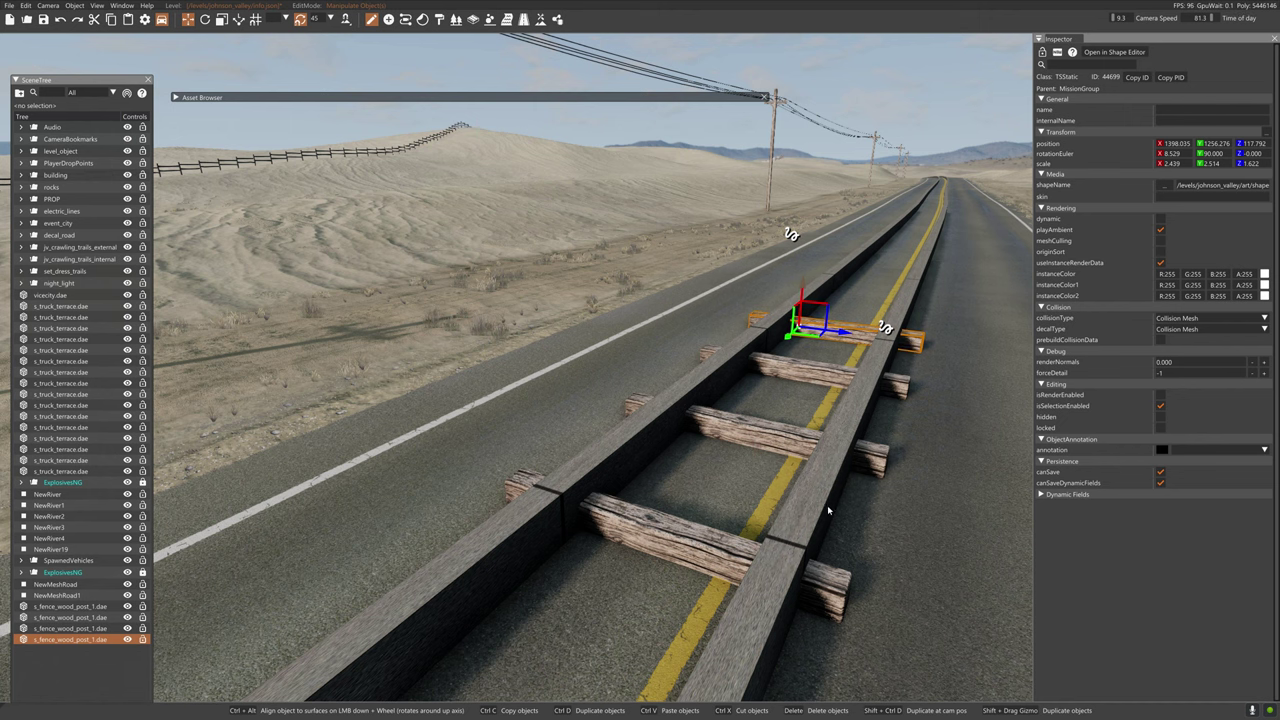
- Set the top, bottom and side materials of the NewMeshRoad1 rail to road_invisible, searching the materials for "invis"
right_drag(915, 524, 899, 527)
key(s)
click(863, 490)
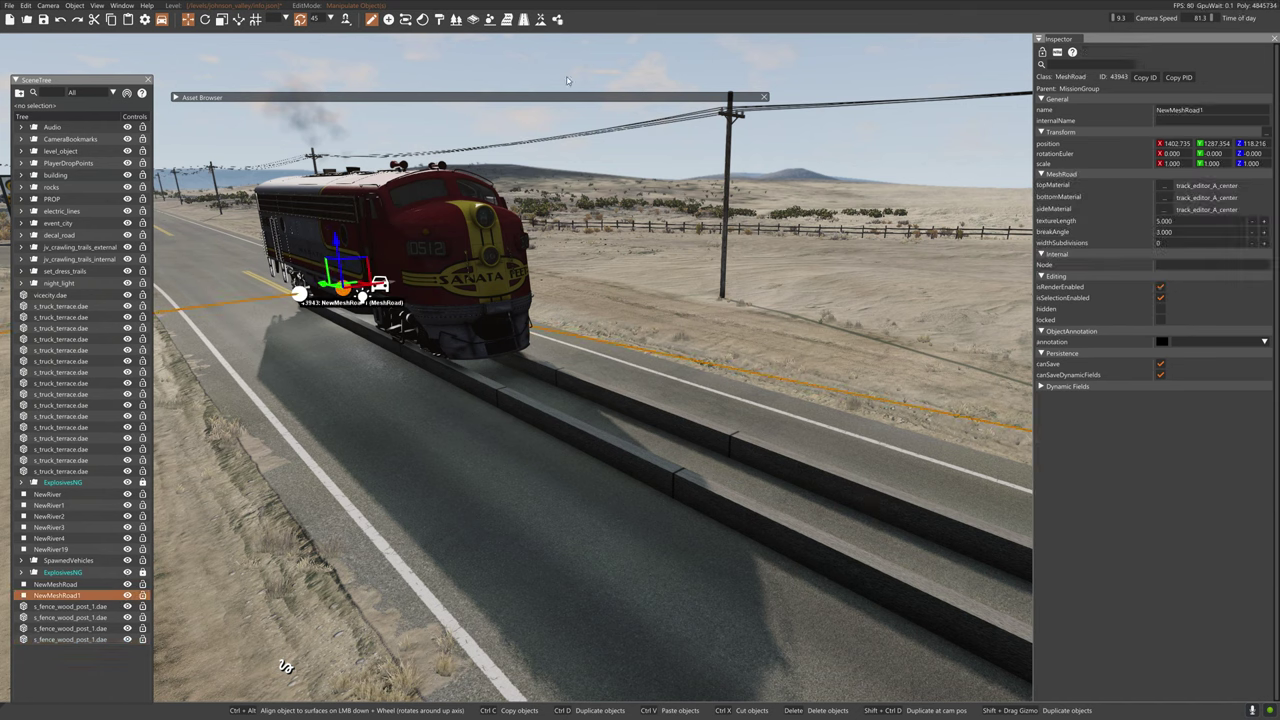
click(474, 19)
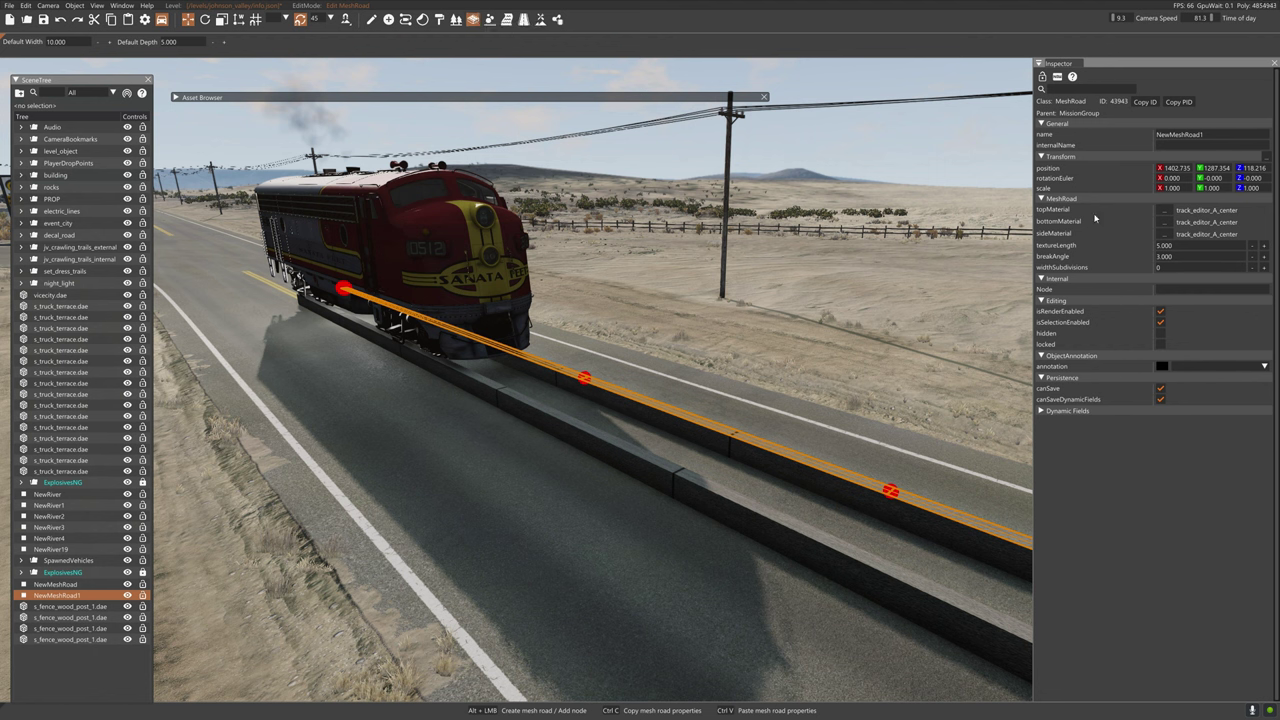
click(1165, 211)
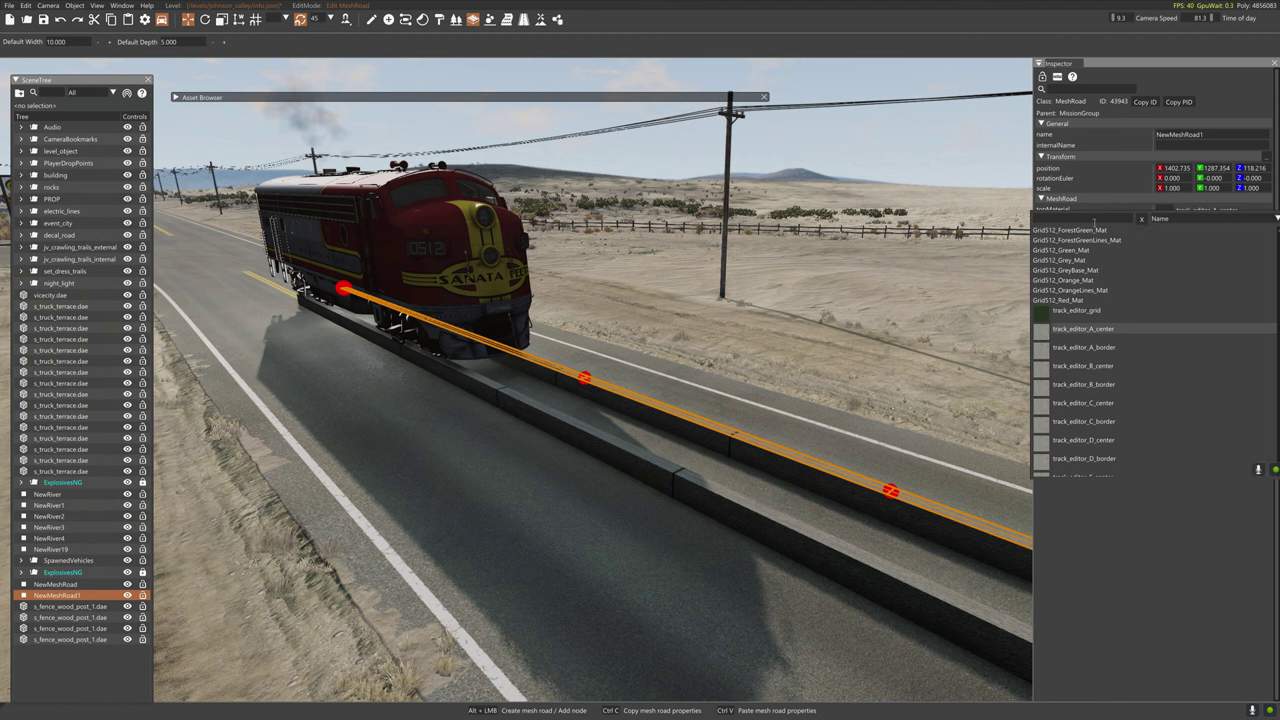
text(invis)
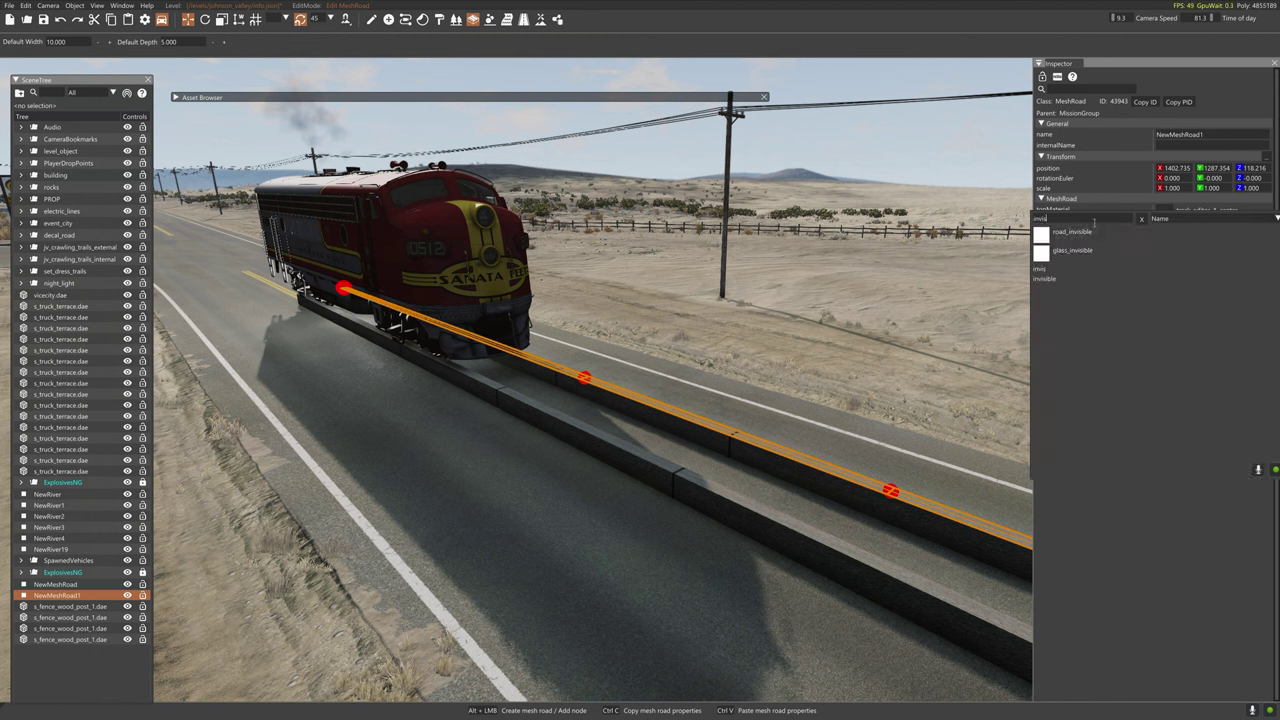
click(1073, 232)
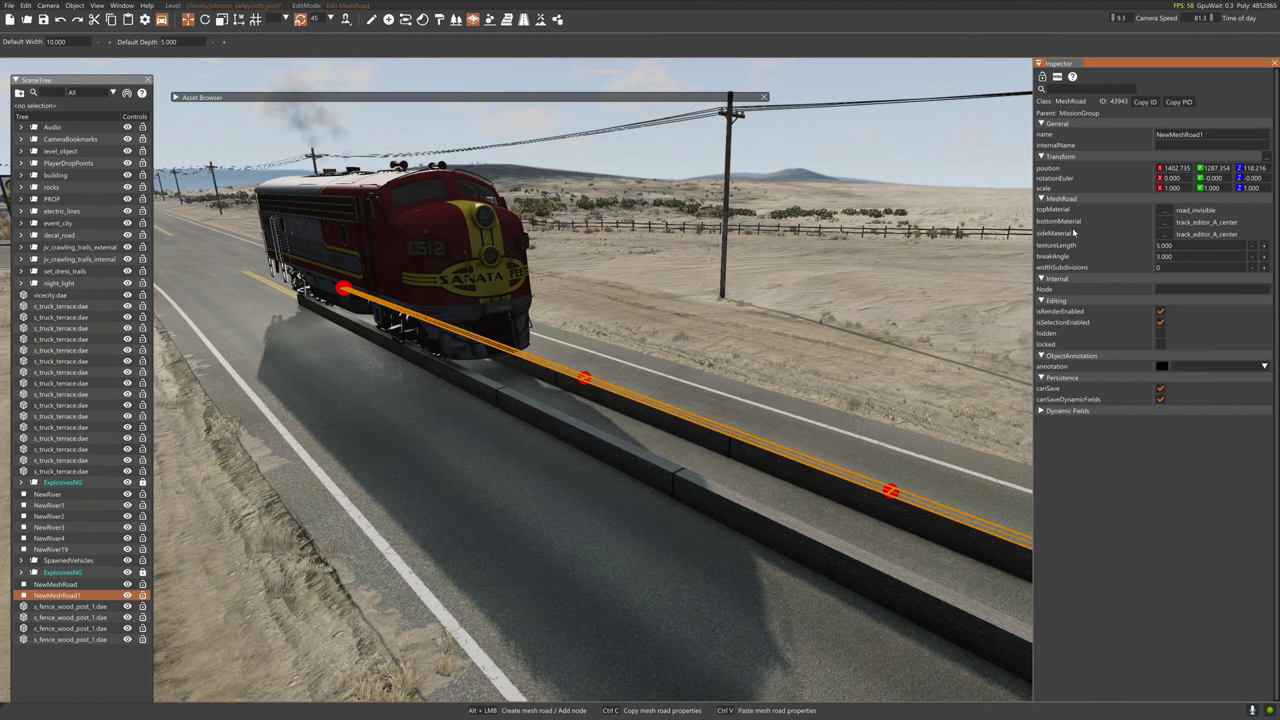
click(1161, 225)
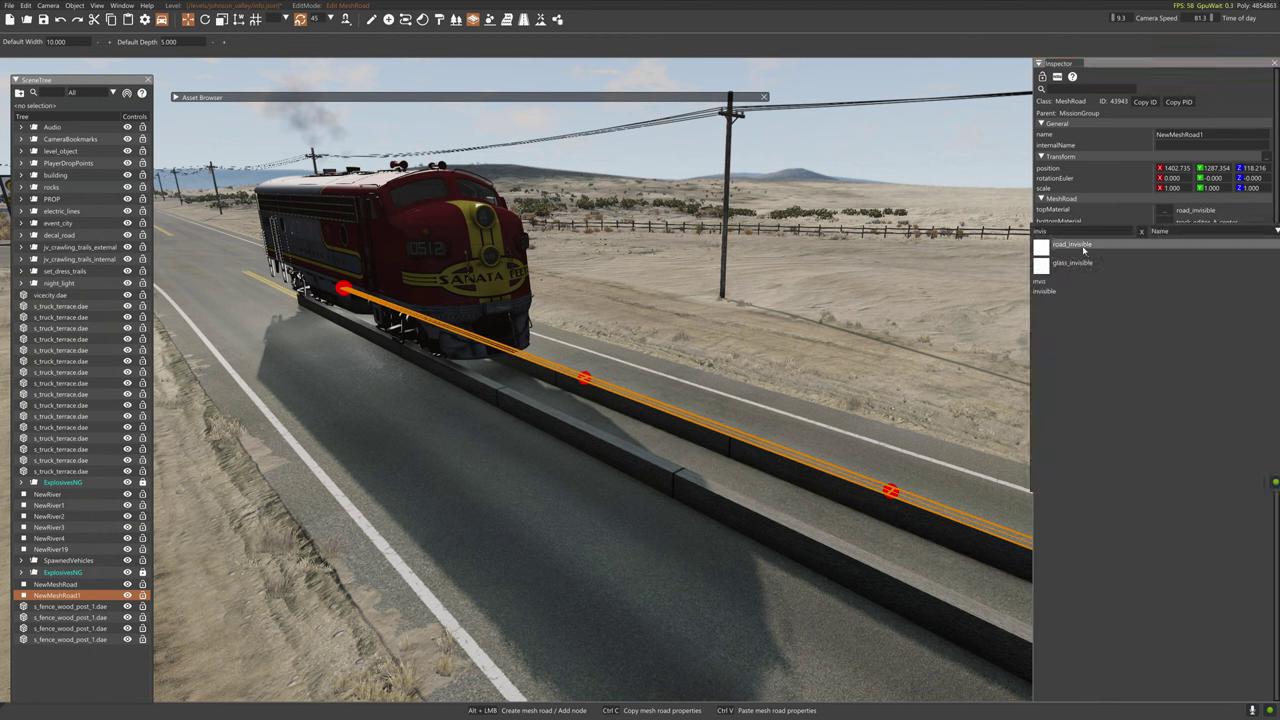
click(1086, 247)
click(1163, 233)
click(1090, 254)
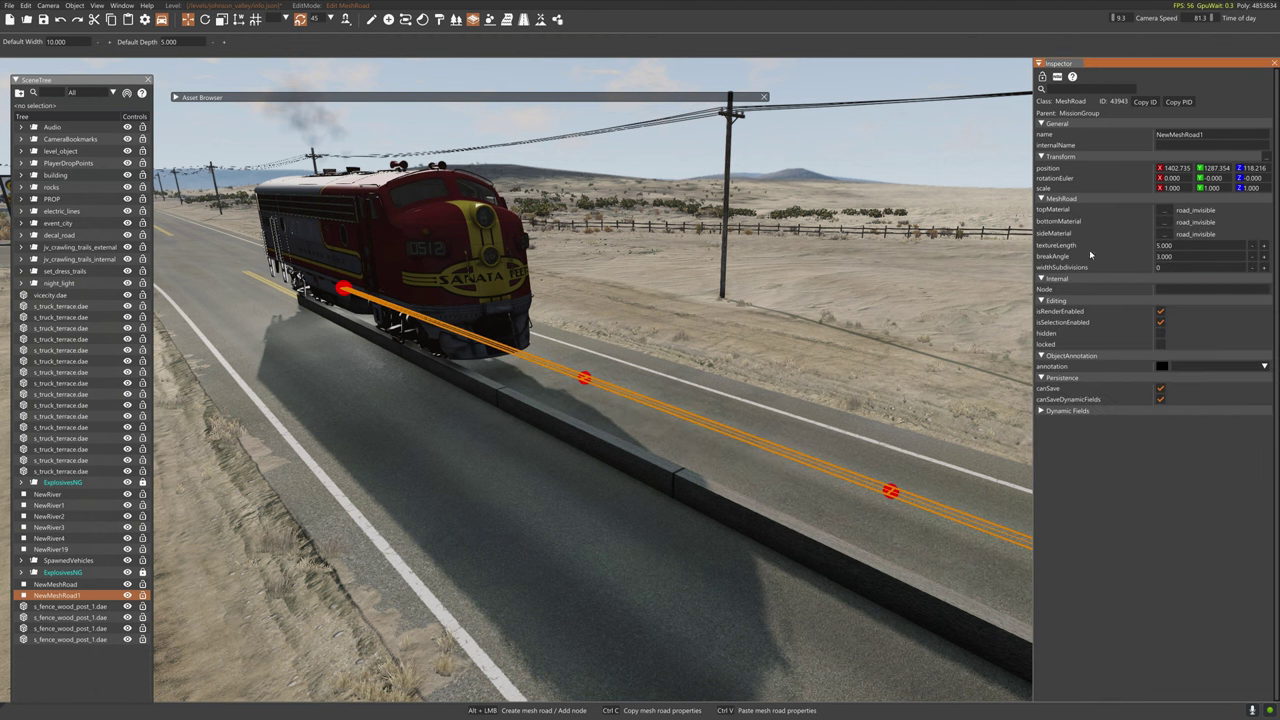
- Set the top, bottom and side materials of the other rail, NewMeshRoad, to road_invisible
click(823, 547)
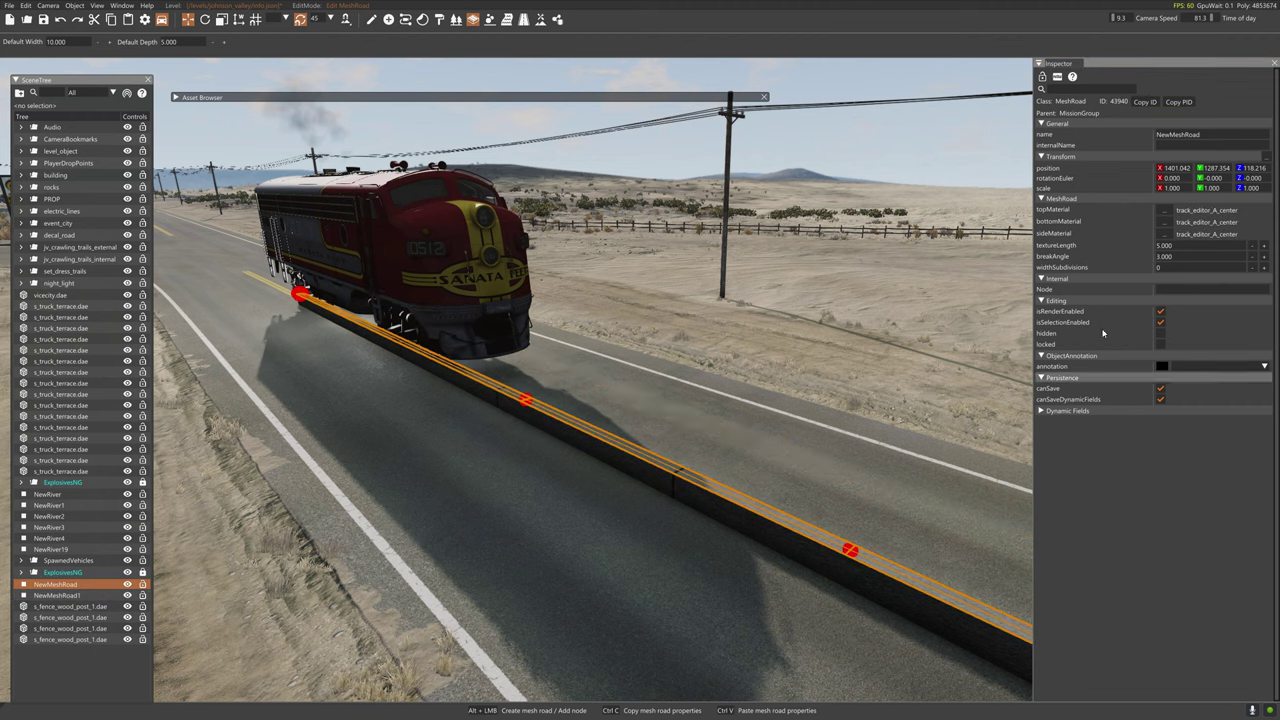
click(1165, 211)
click(1089, 230)
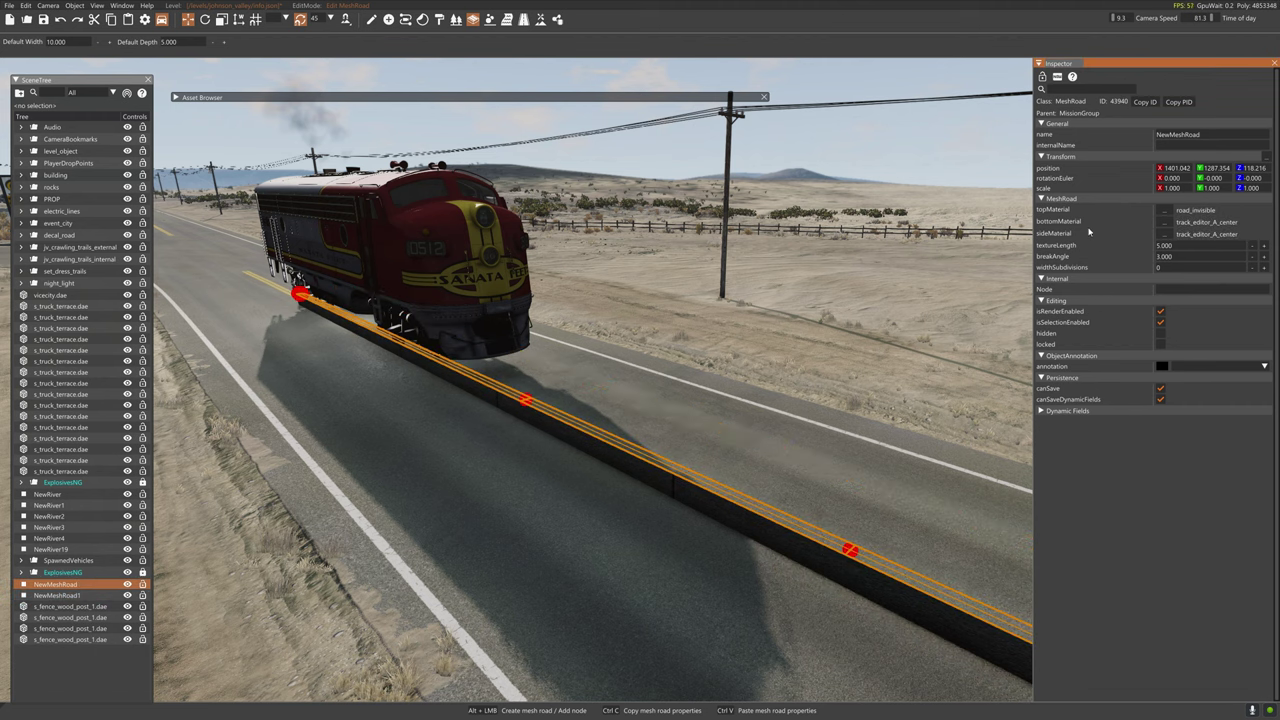
click(1160, 225)
click(1065, 251)
click(1163, 233)
click(1060, 271)
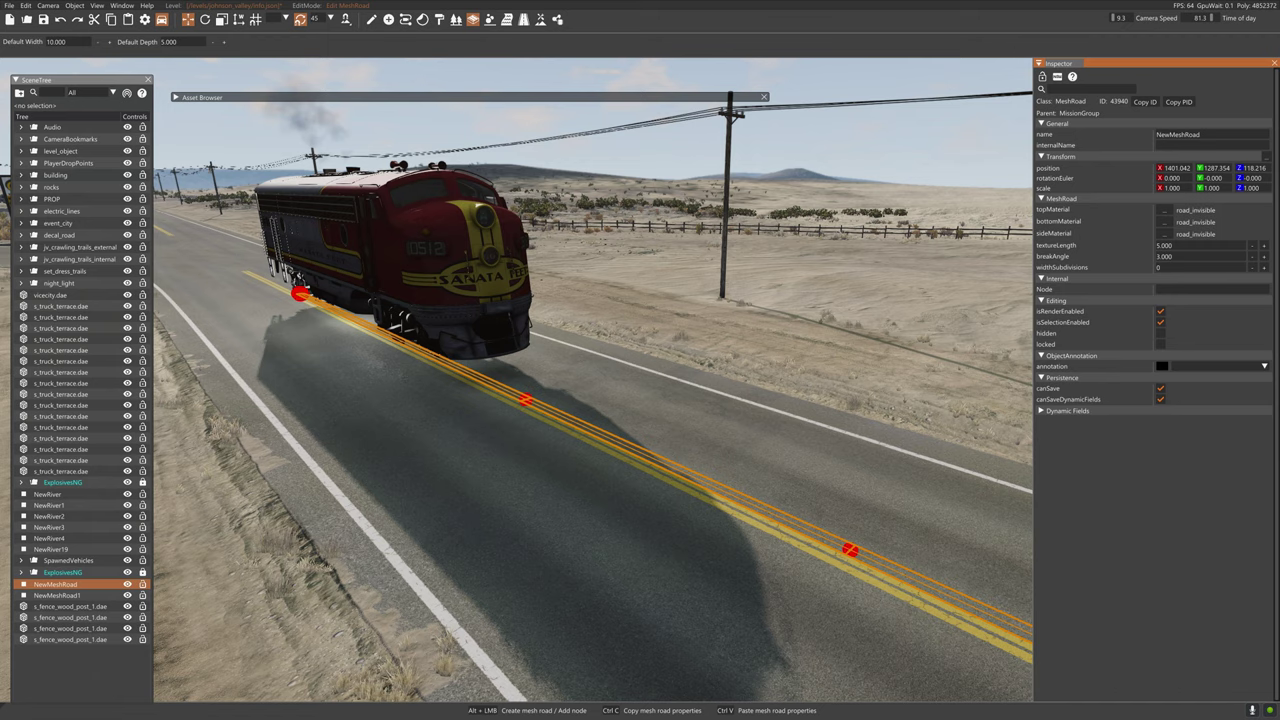
- Leave the world editor, bring the train's front into view, unpause the simulation and drive the train forward along the invisible rails
key(F11)
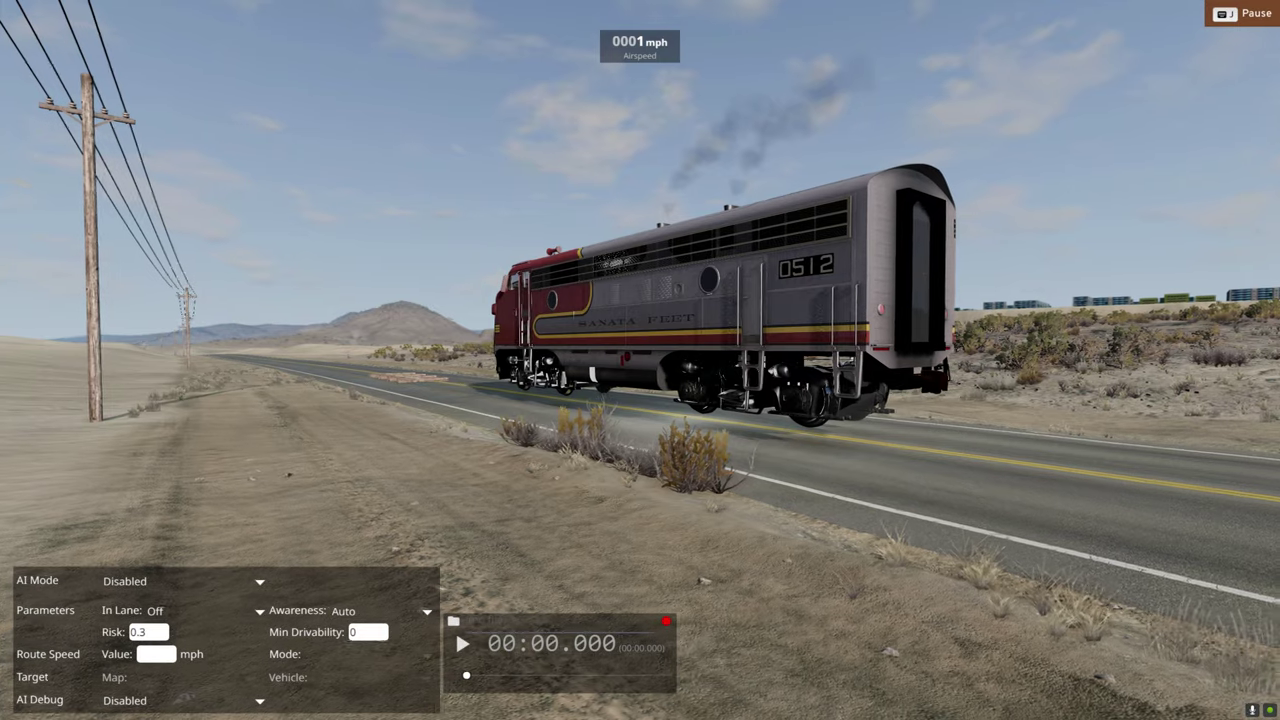
right_drag(640, 360, 105, 360)
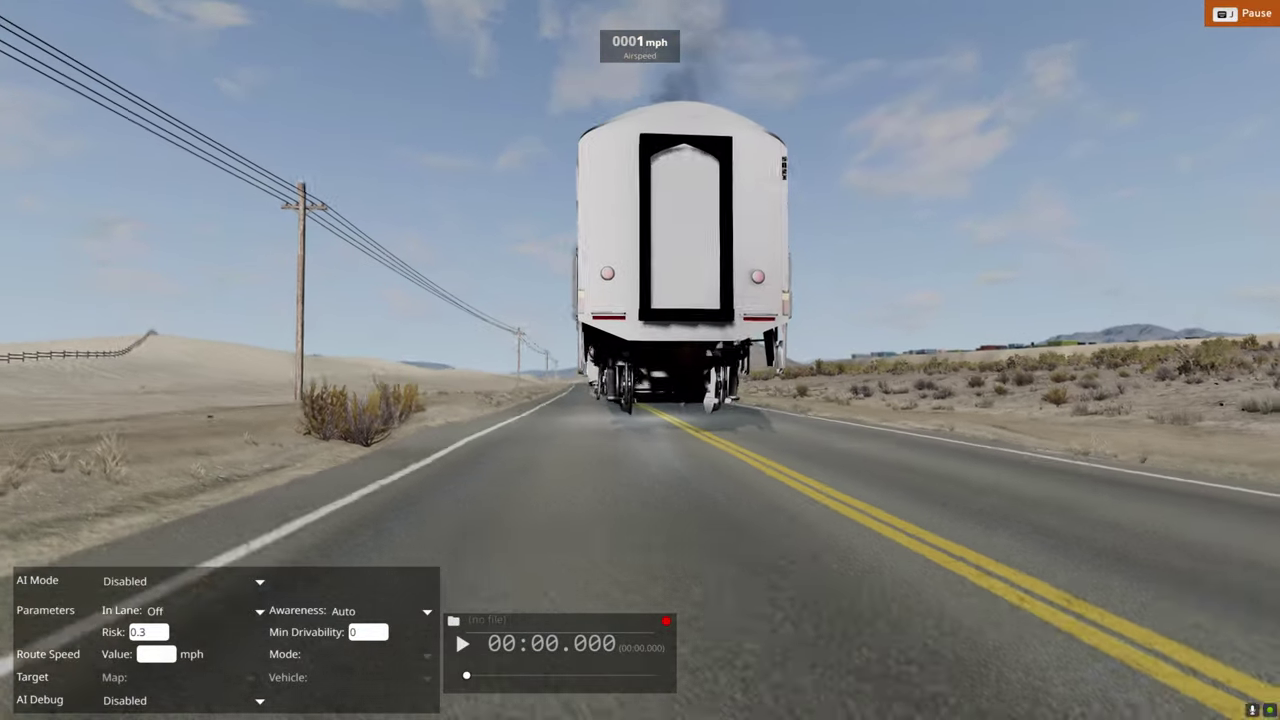
right_drag(344, 458, 870, 480)
key(j)
key(Up)
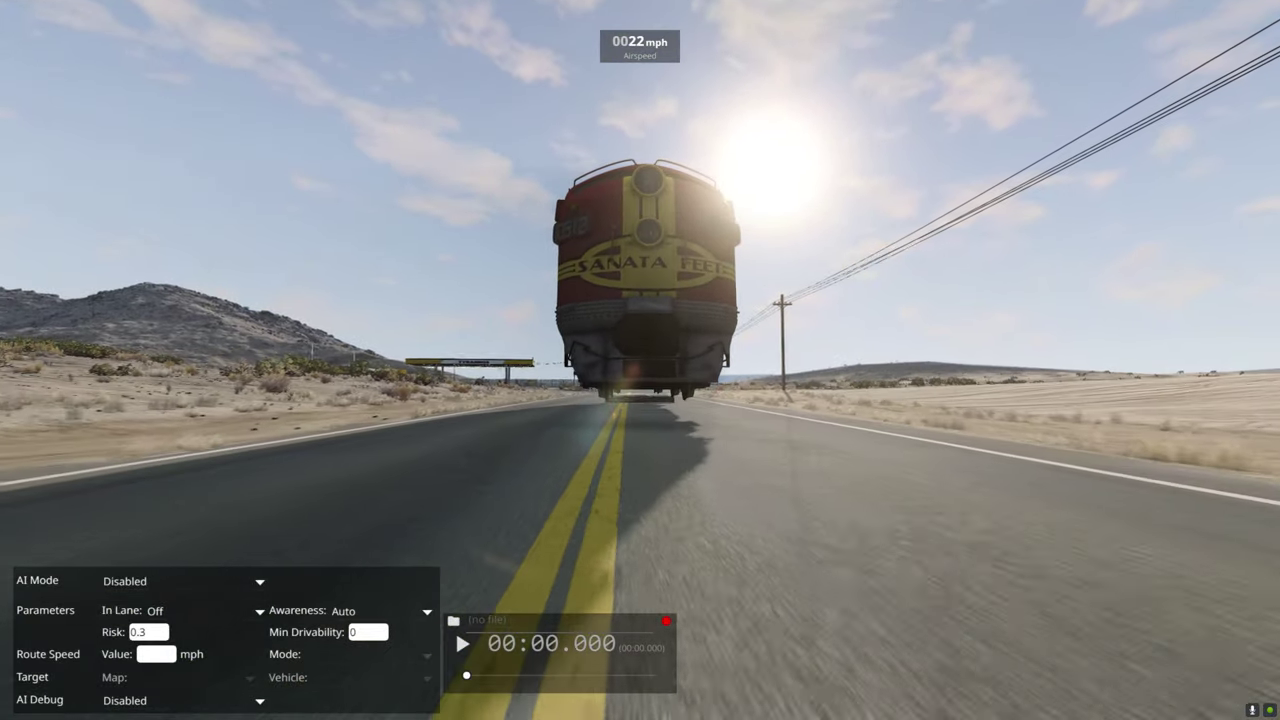